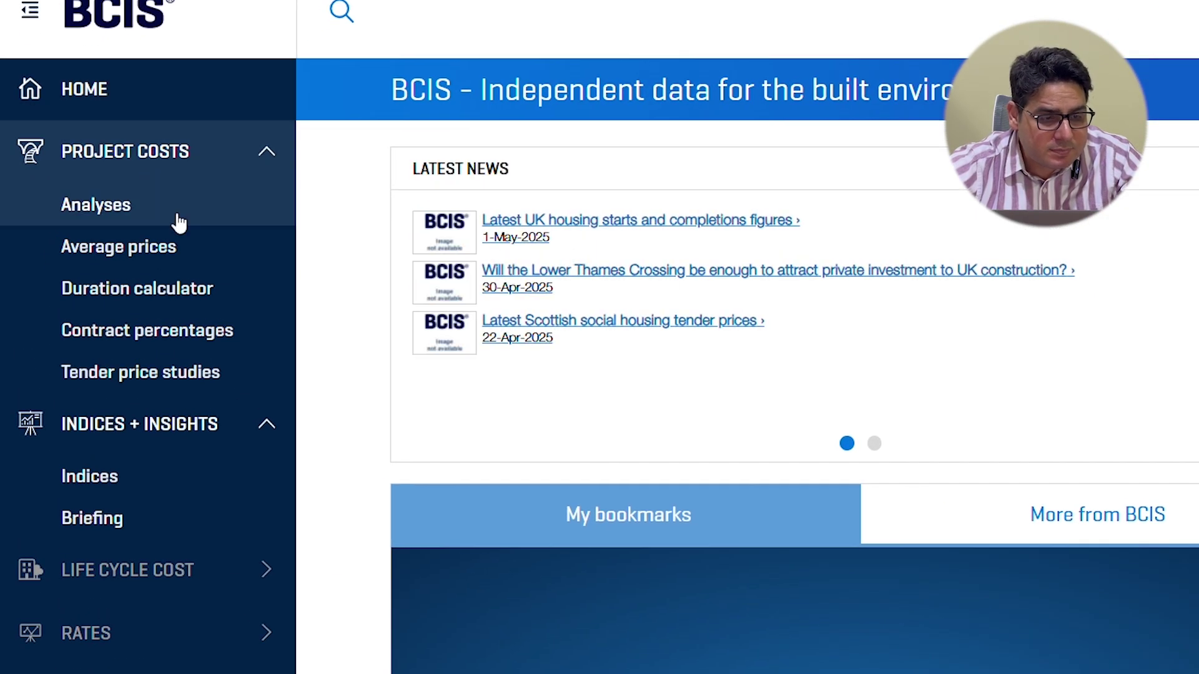
Collapse the Project Costs and Indices and Insights sections, then re-expand Project Costs.
left_click(265, 159)
left_click(262, 215)
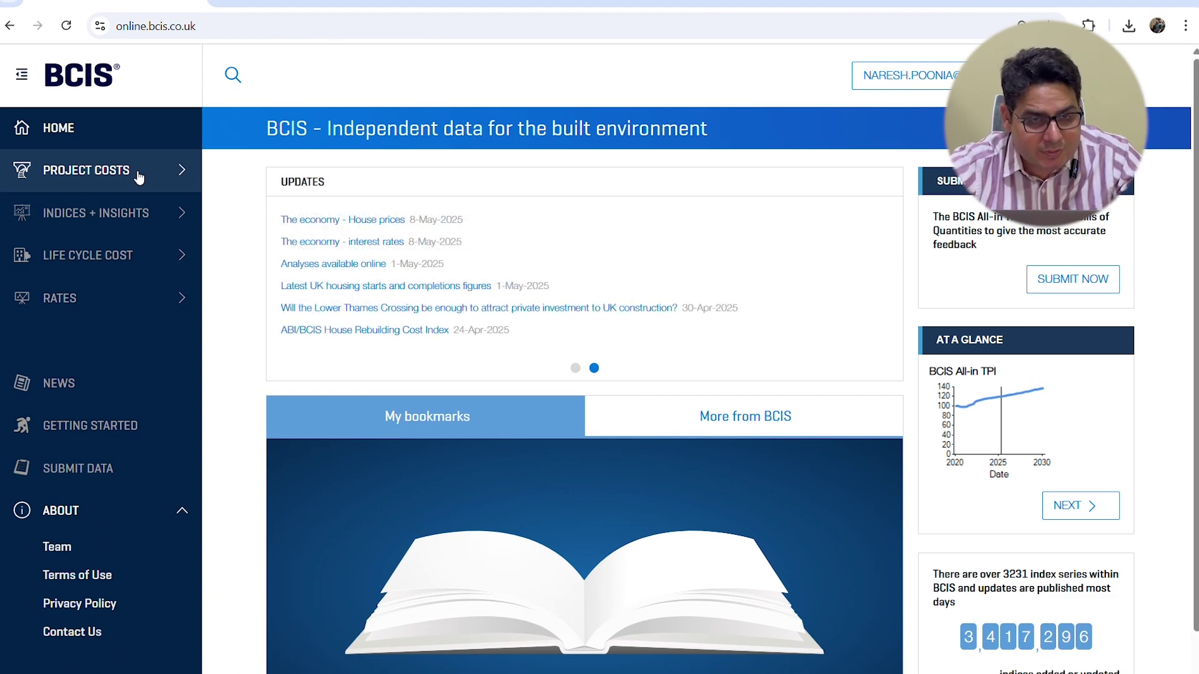
left_click(139, 178)
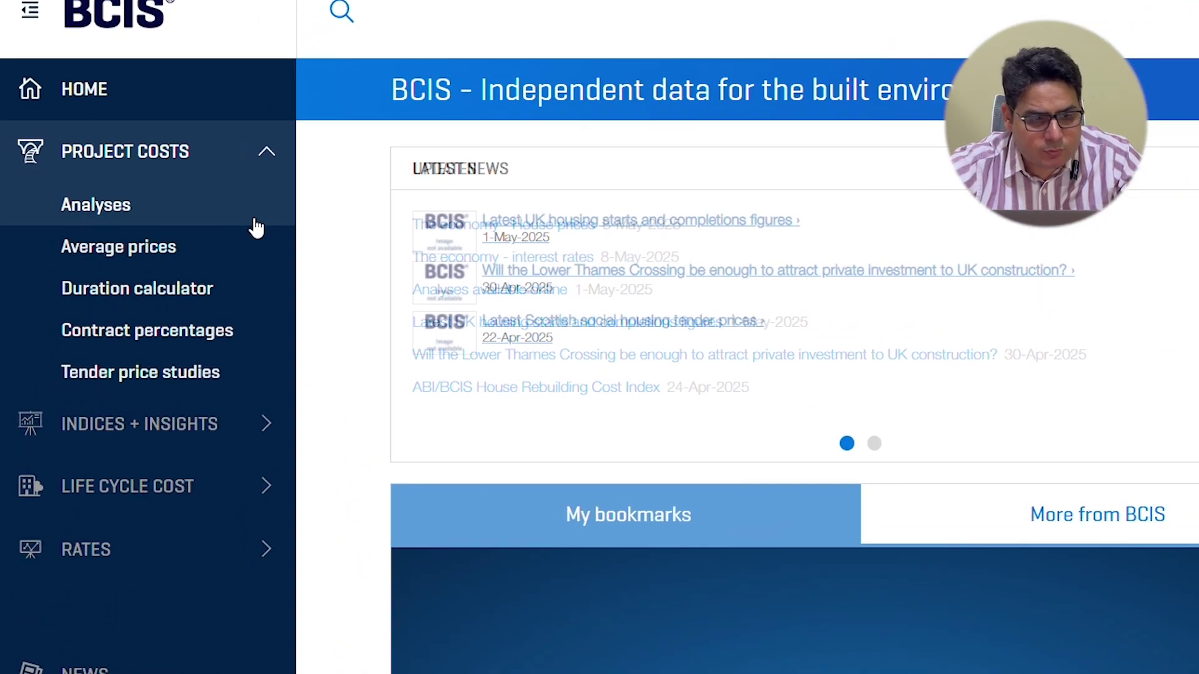
Open Analyses and submit 816 Flats under 800 Residential facilities.
left_click(256, 221)
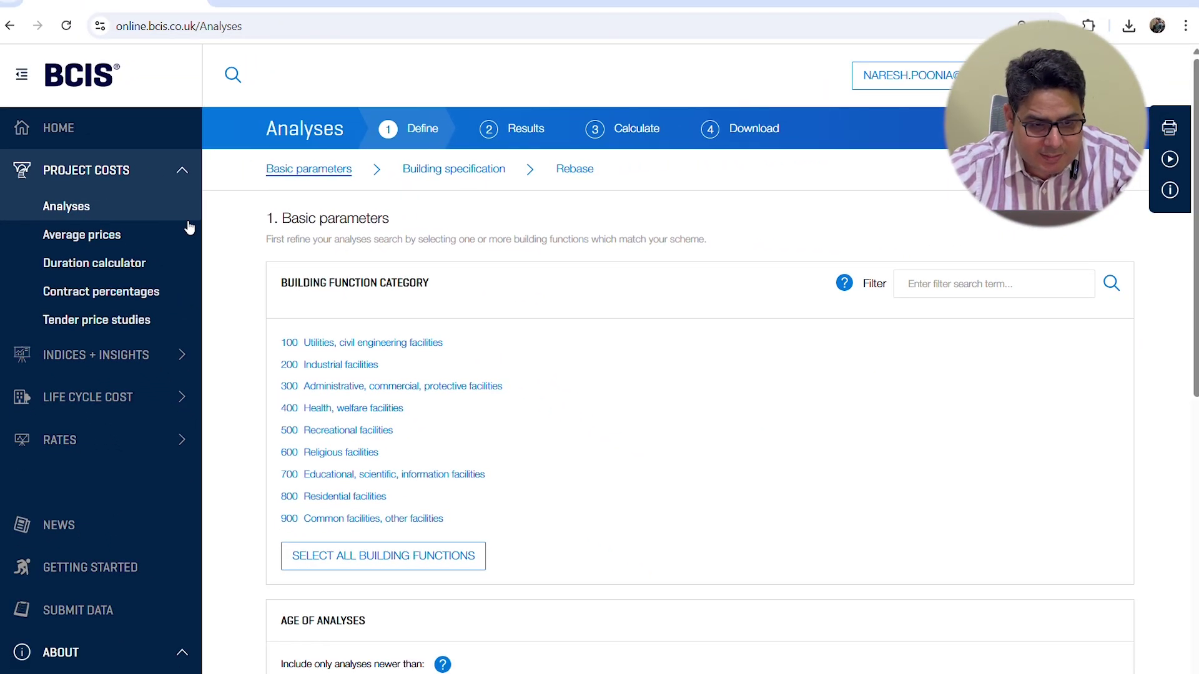
scroll(435, 378, "down", 2)
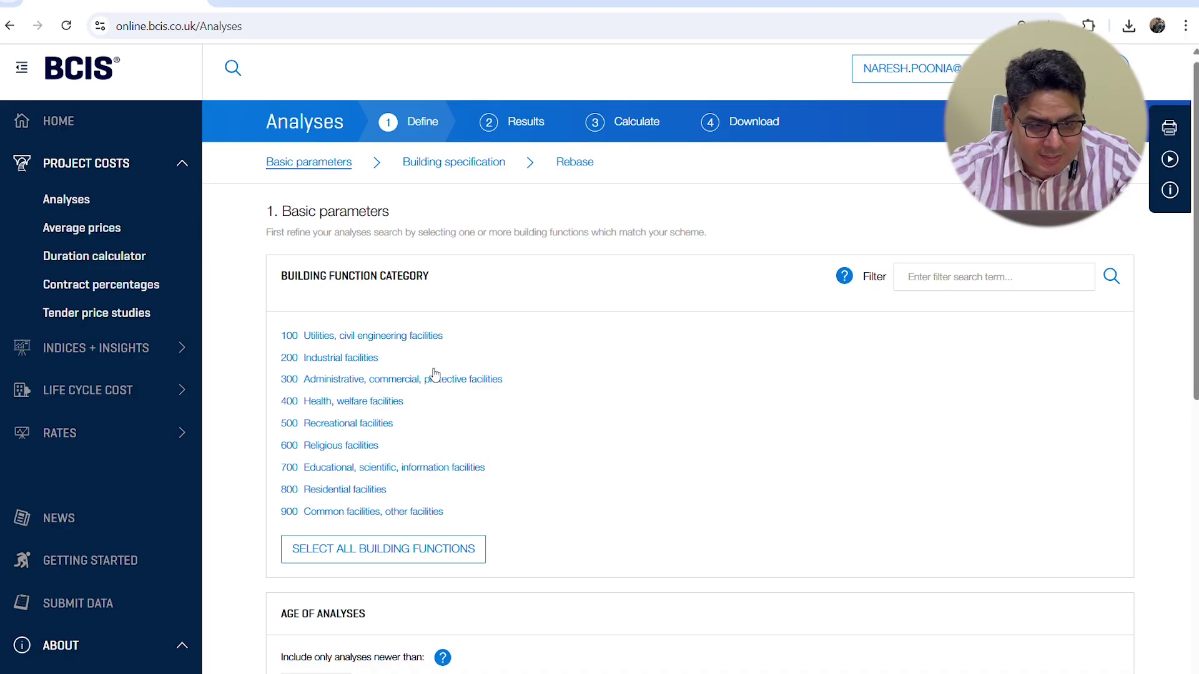
scroll(435, 374, "up", 2)
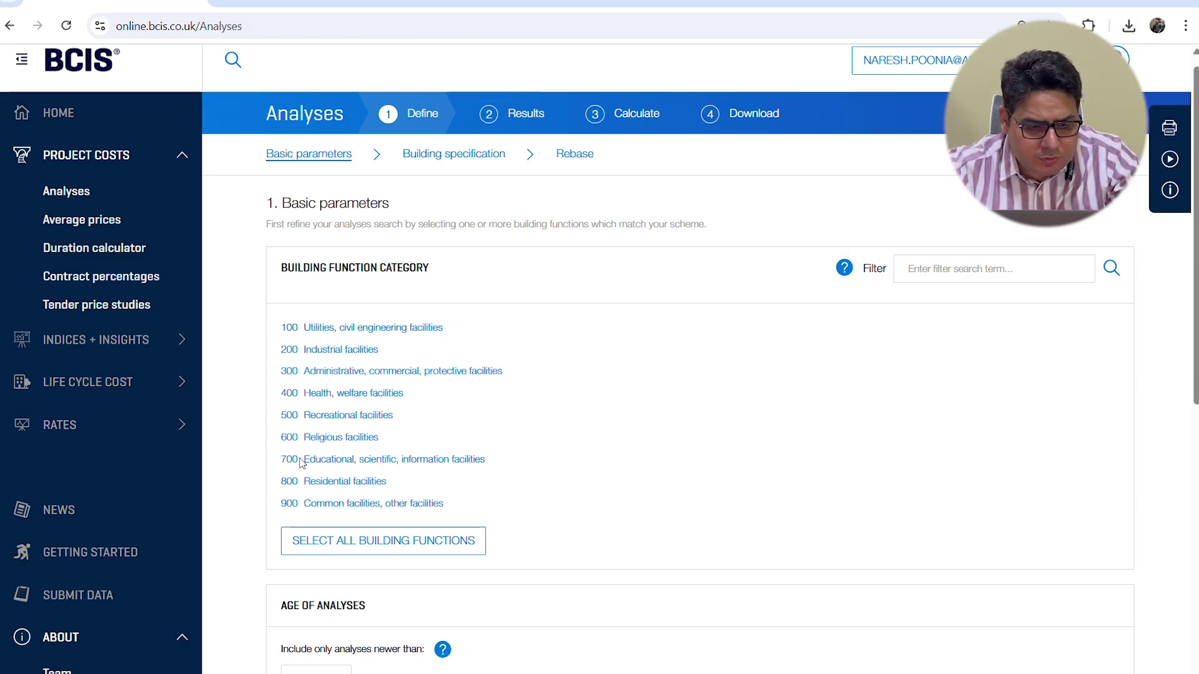
scroll(368, 409, "down", 2)
scroll(371, 407, "down", 3)
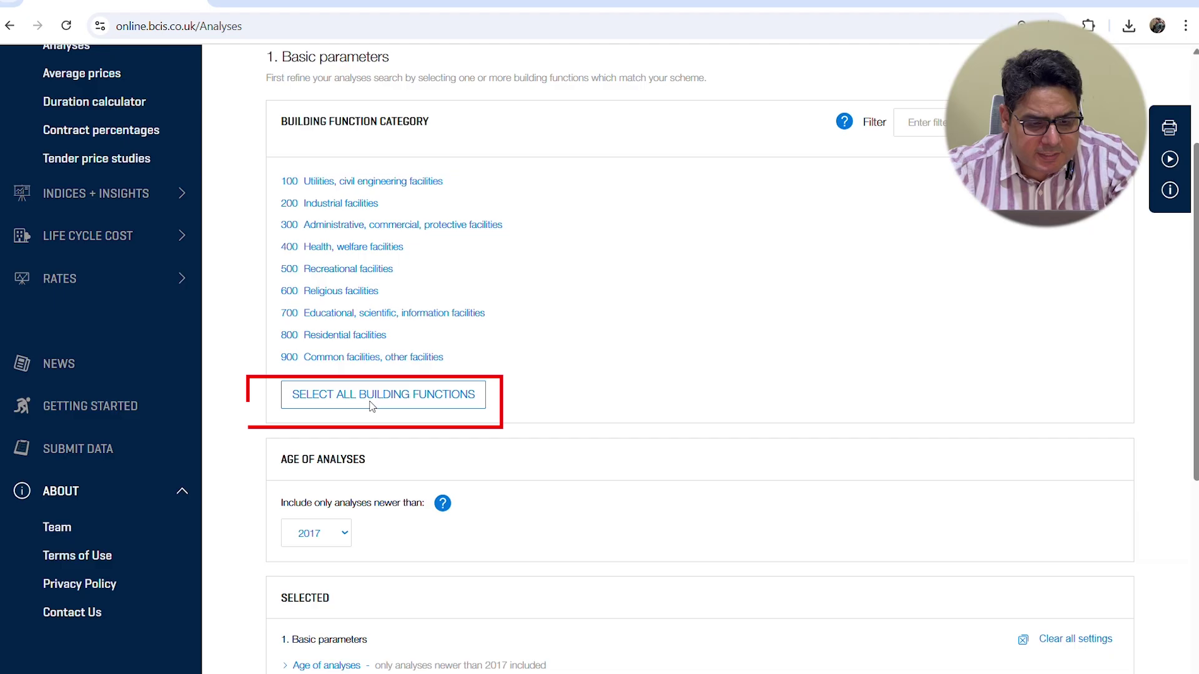
left_click(361, 336)
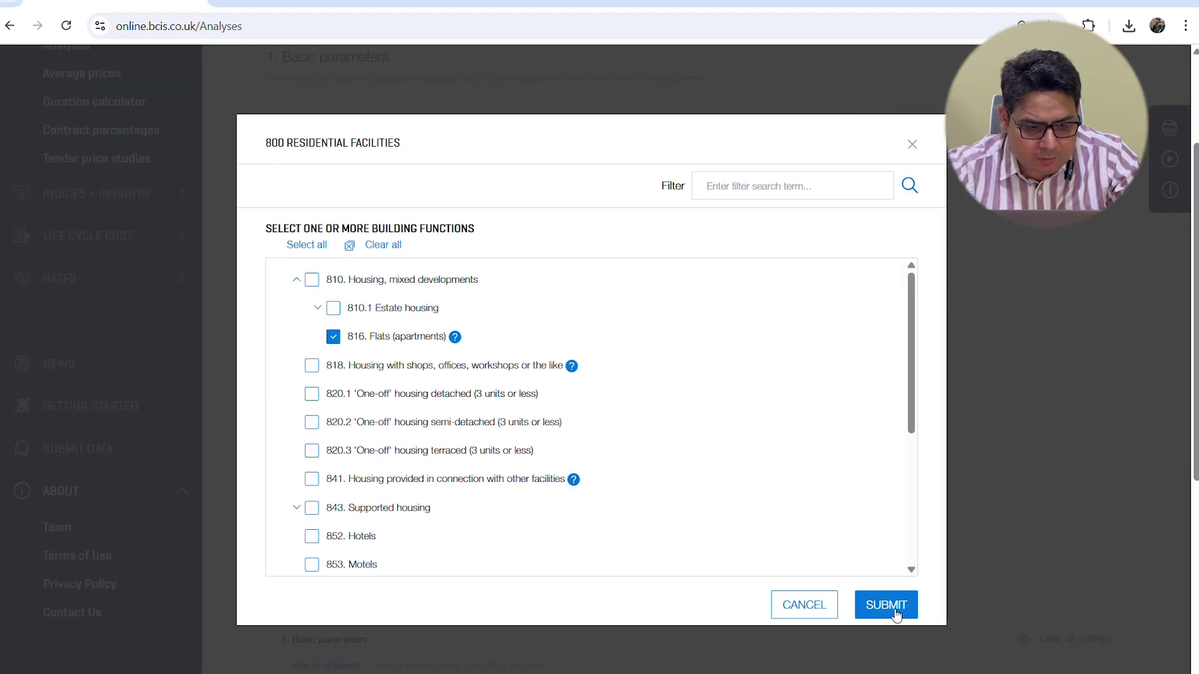
left_click(886, 605)
scroll(743, 508, "down", 2)
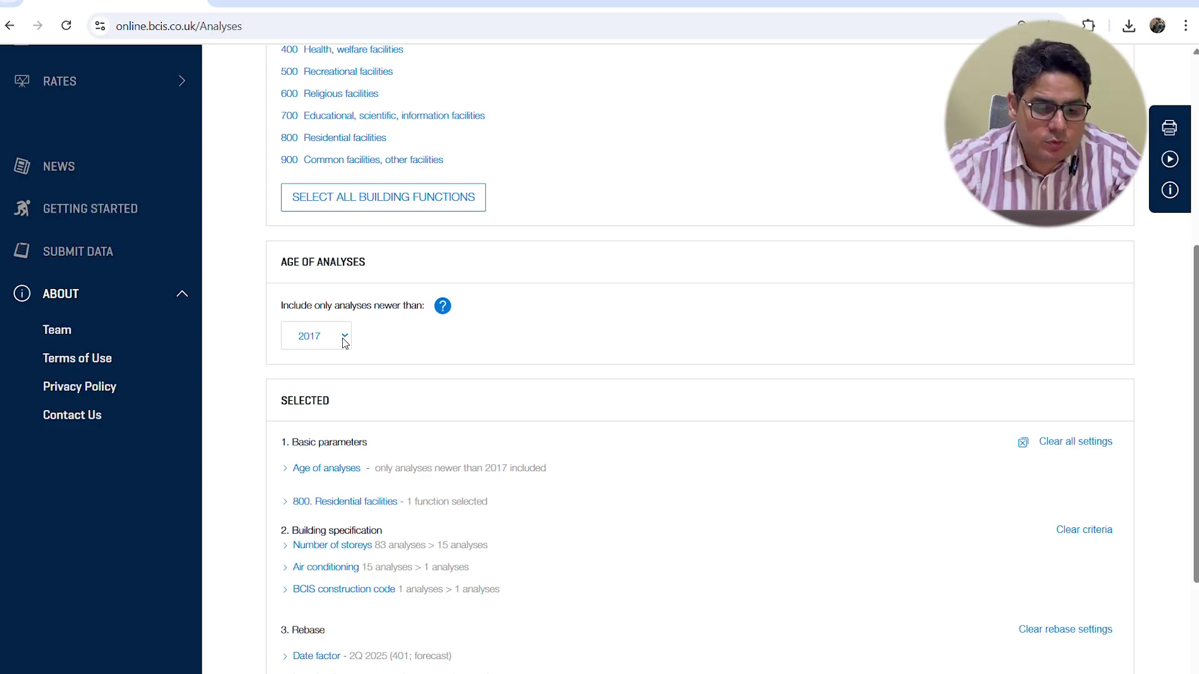
Keep analyses newer than 2017 and re-confirm the Residential facilities selection, giving 1 analysis.
left_click(343, 338)
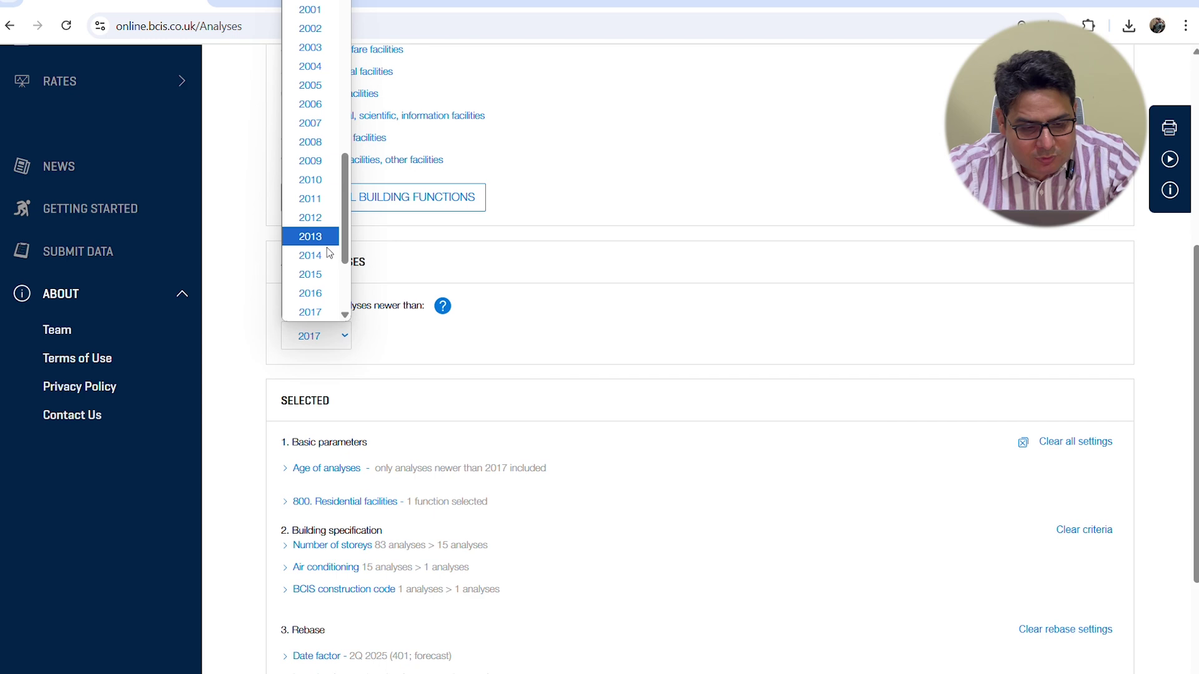
left_click(318, 314)
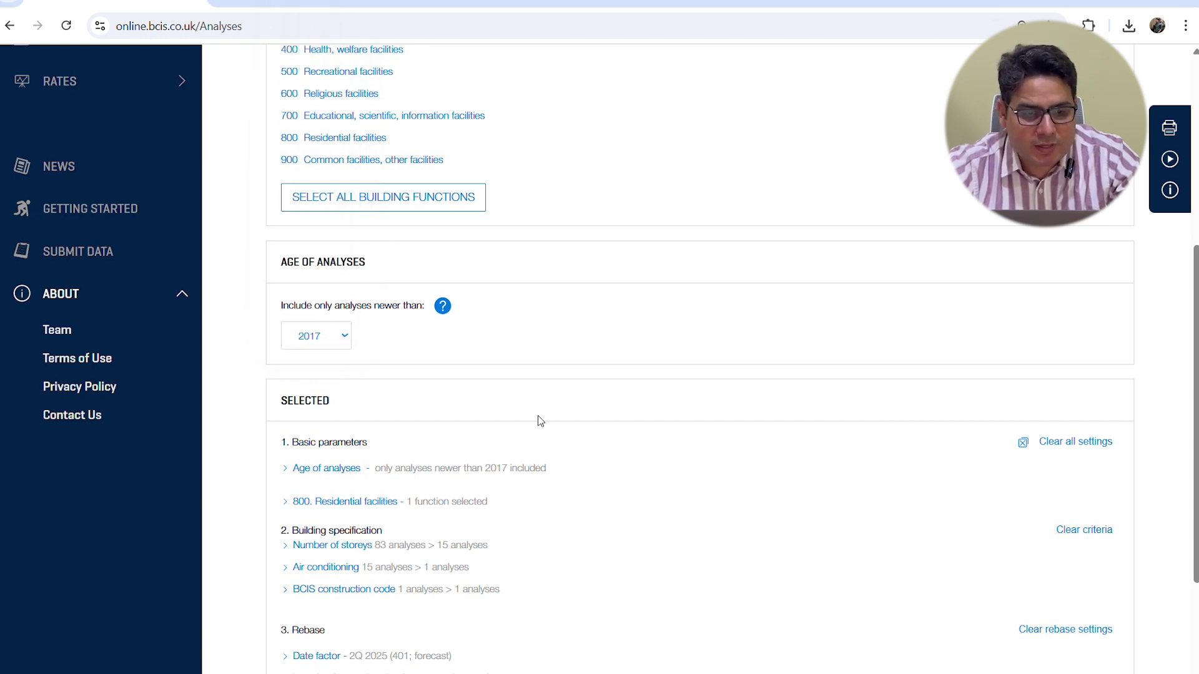
scroll(540, 421, "down", 3)
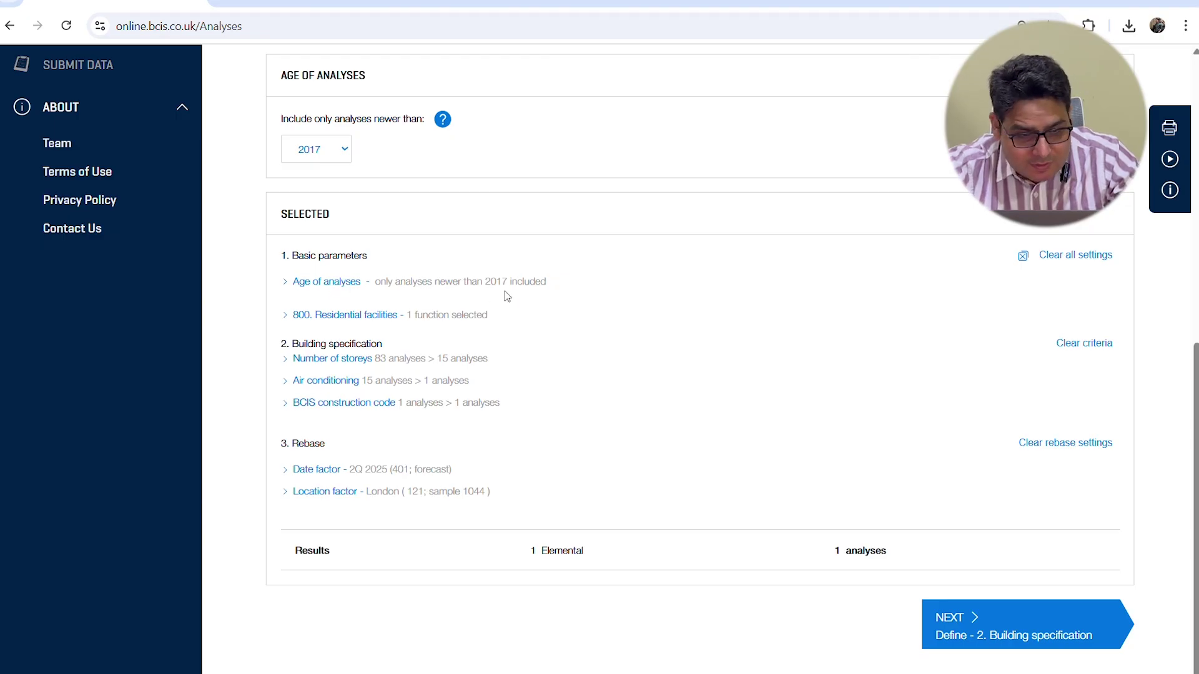
left_click(342, 318)
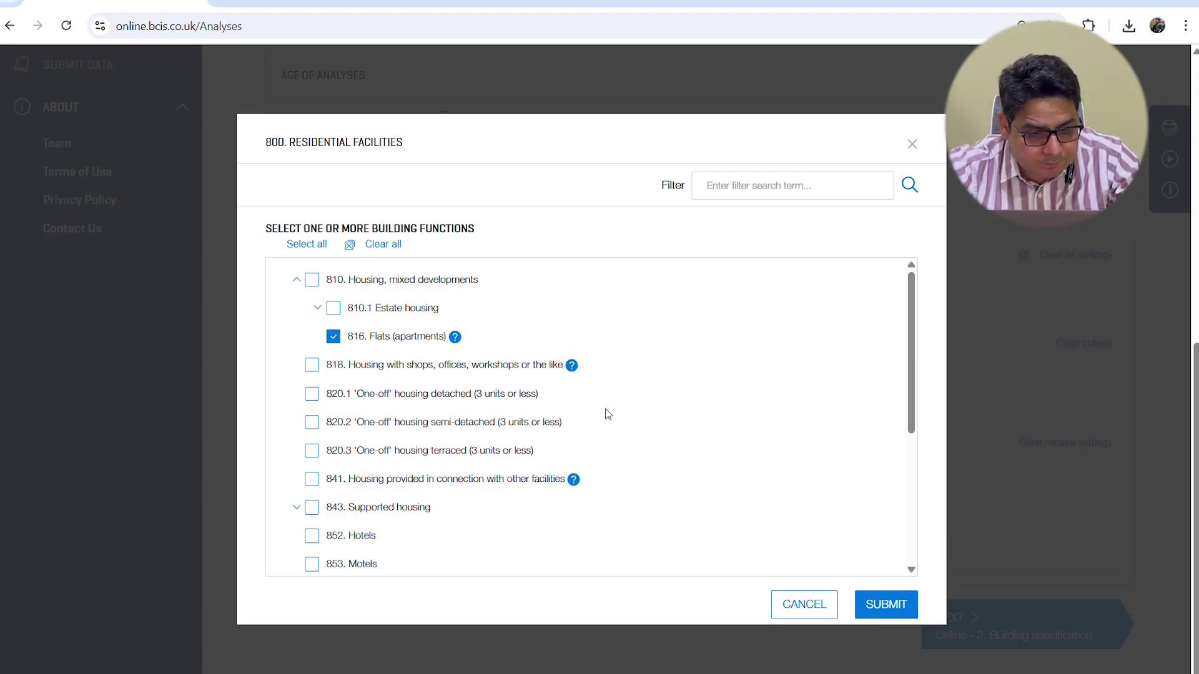
left_click(906, 601)
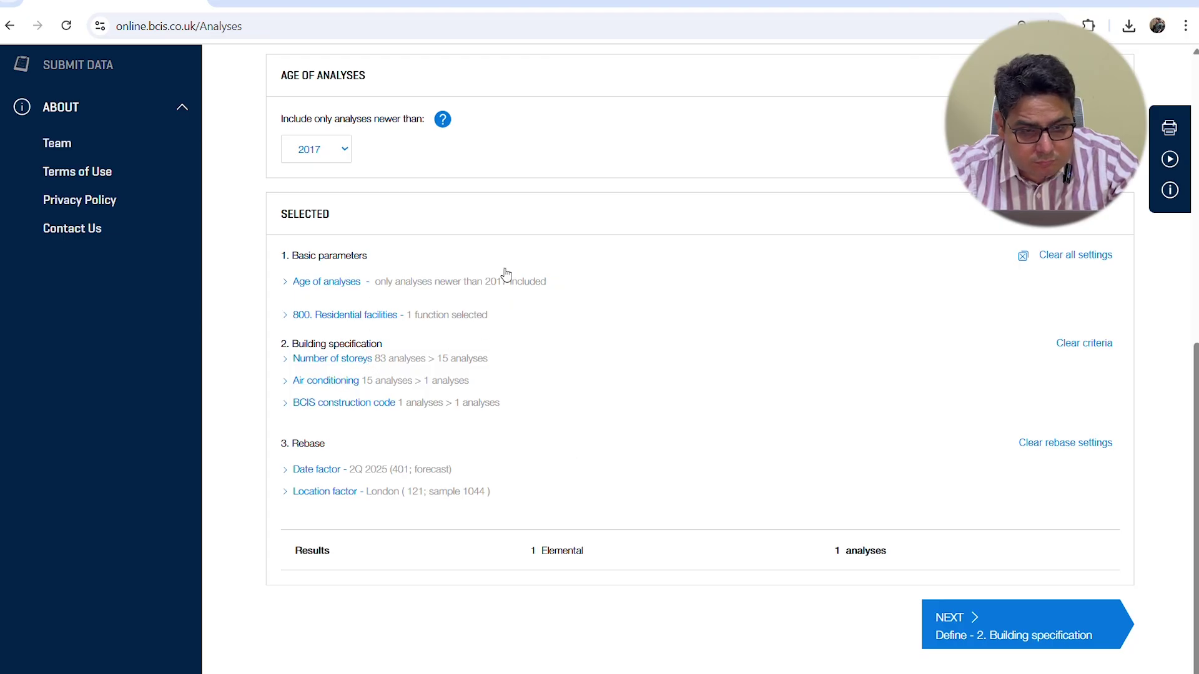
scroll(504, 271, "up", 6)
scroll(511, 226, "up", 2)
scroll(511, 226, "down", 7)
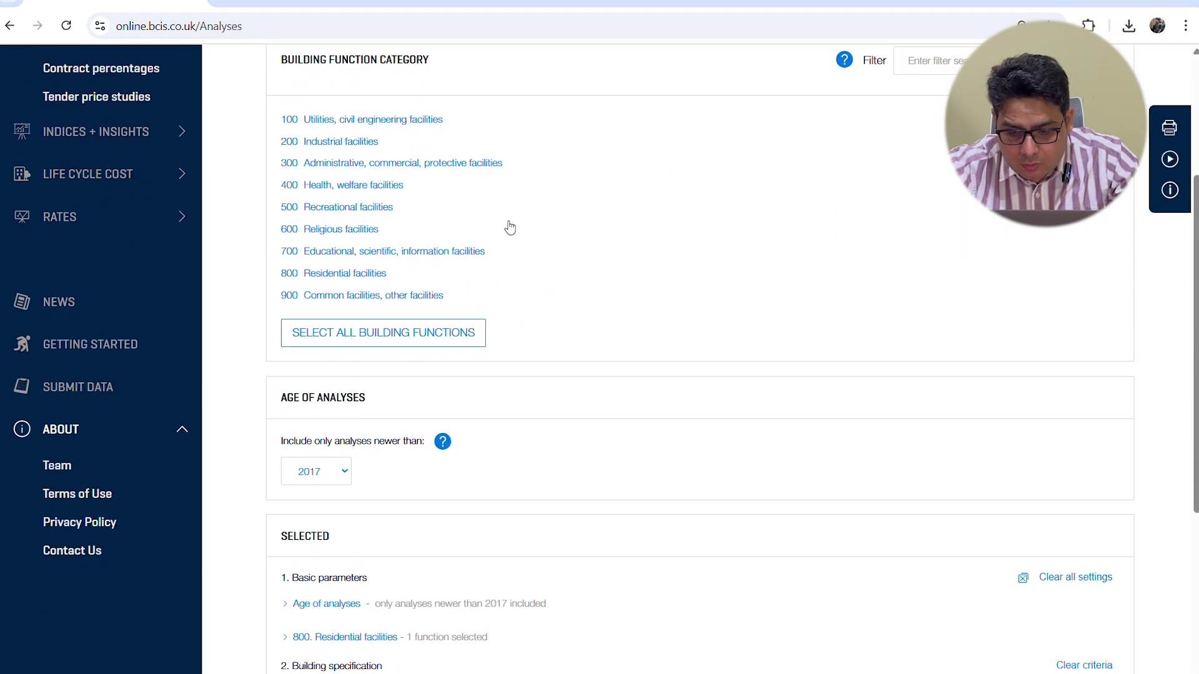
scroll(510, 226, "down", 2)
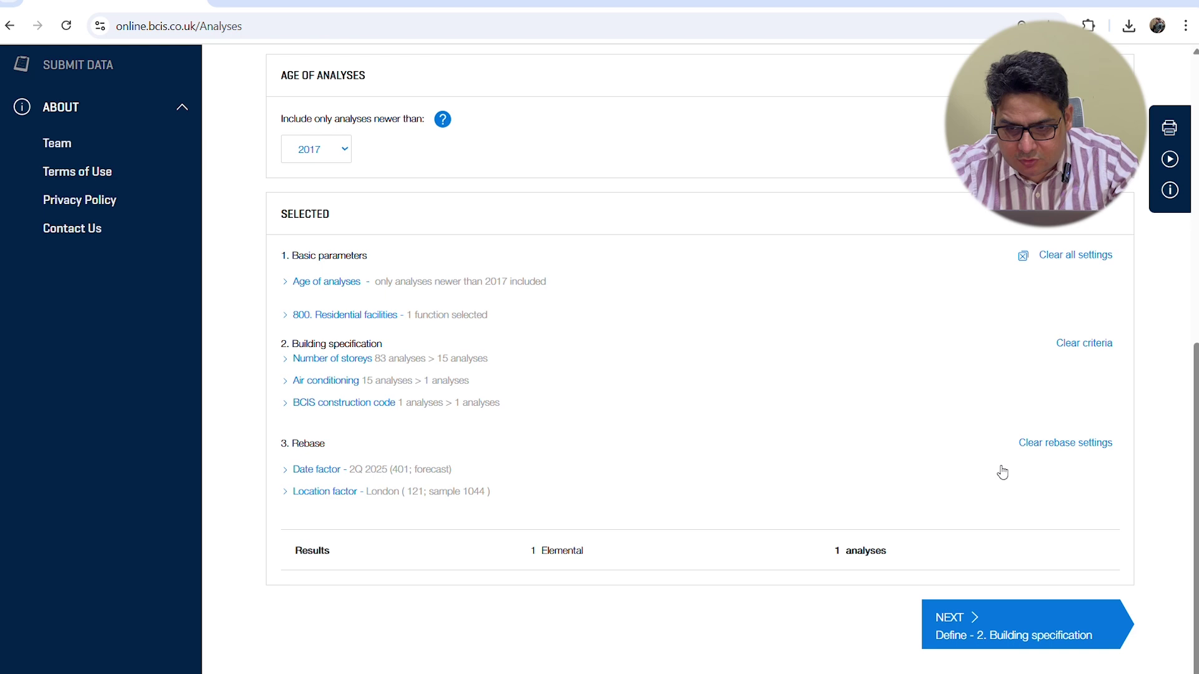
Clear all settings and select 810 Housing, mixed developments under Residential facilities.
left_click(1062, 258)
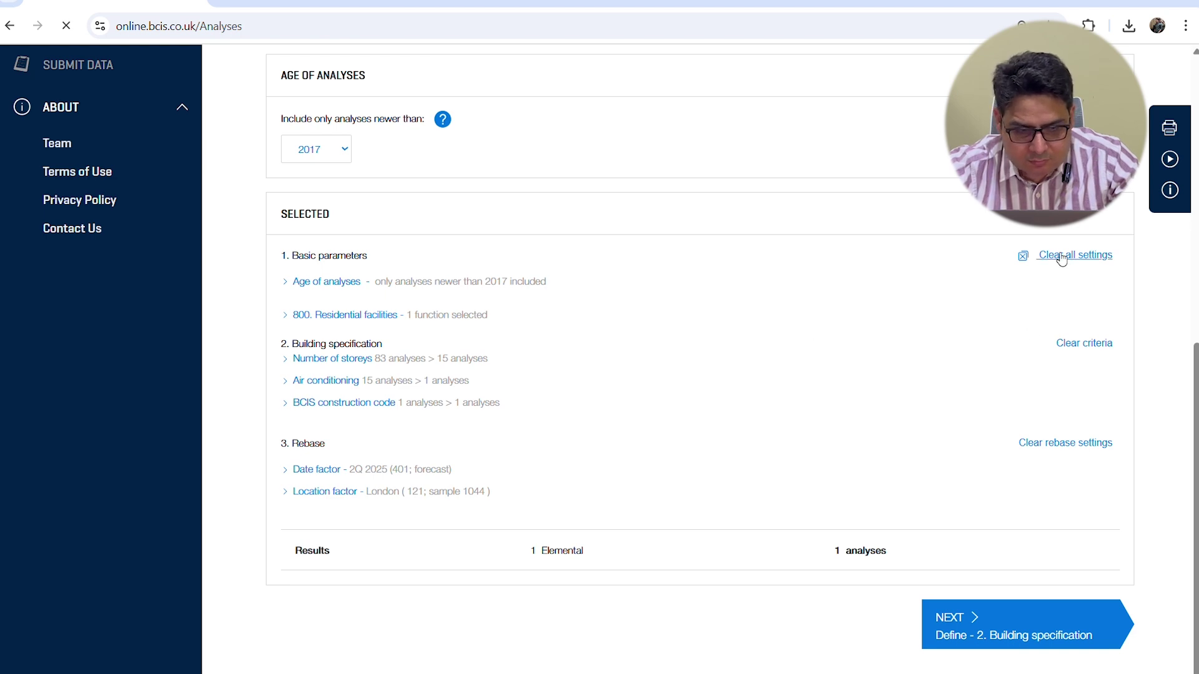
scroll(729, 478, "down", 5)
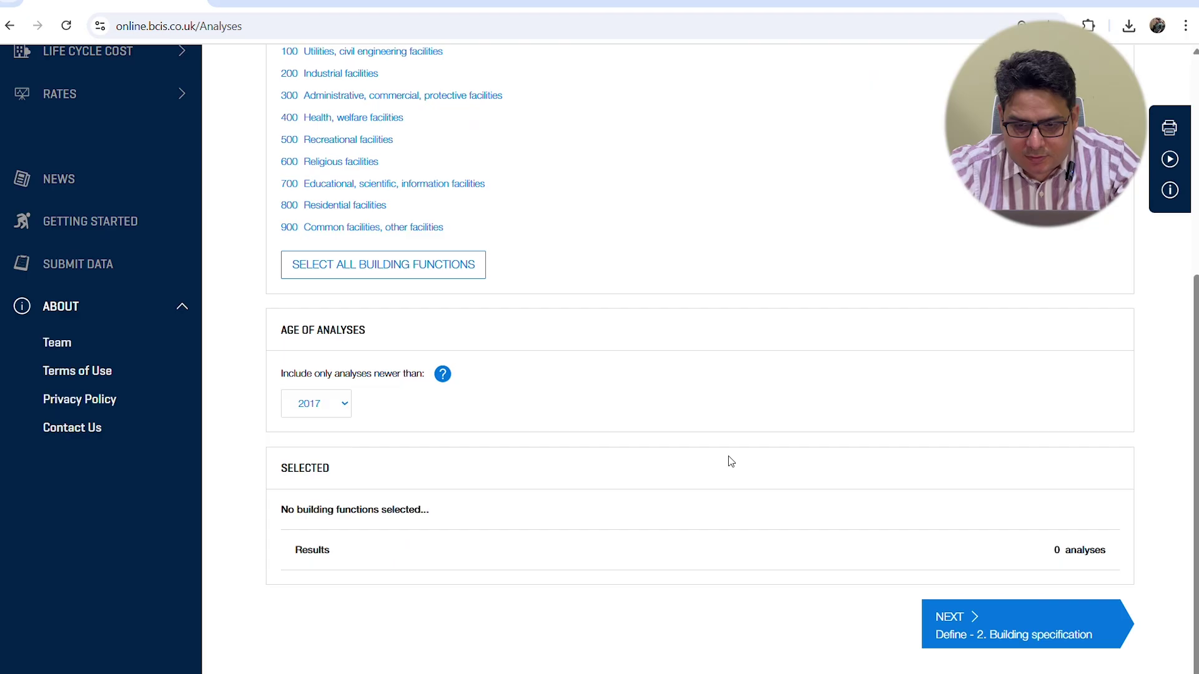
scroll(730, 461, "up", 5)
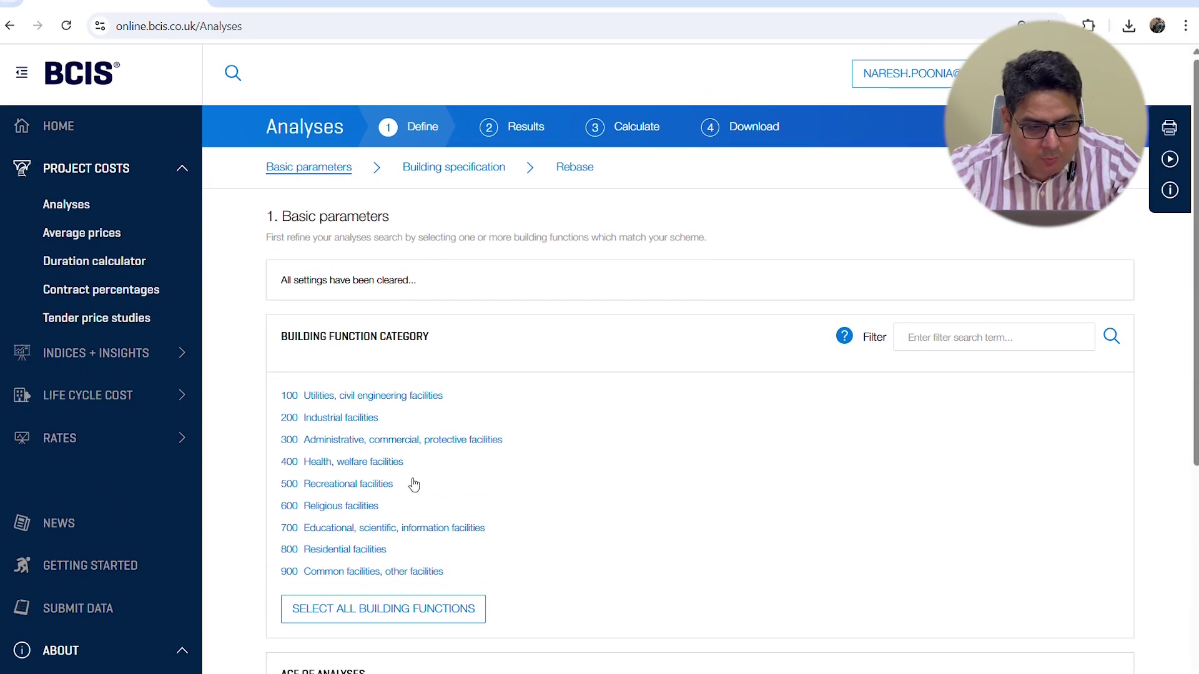
scroll(414, 484, "down", 2)
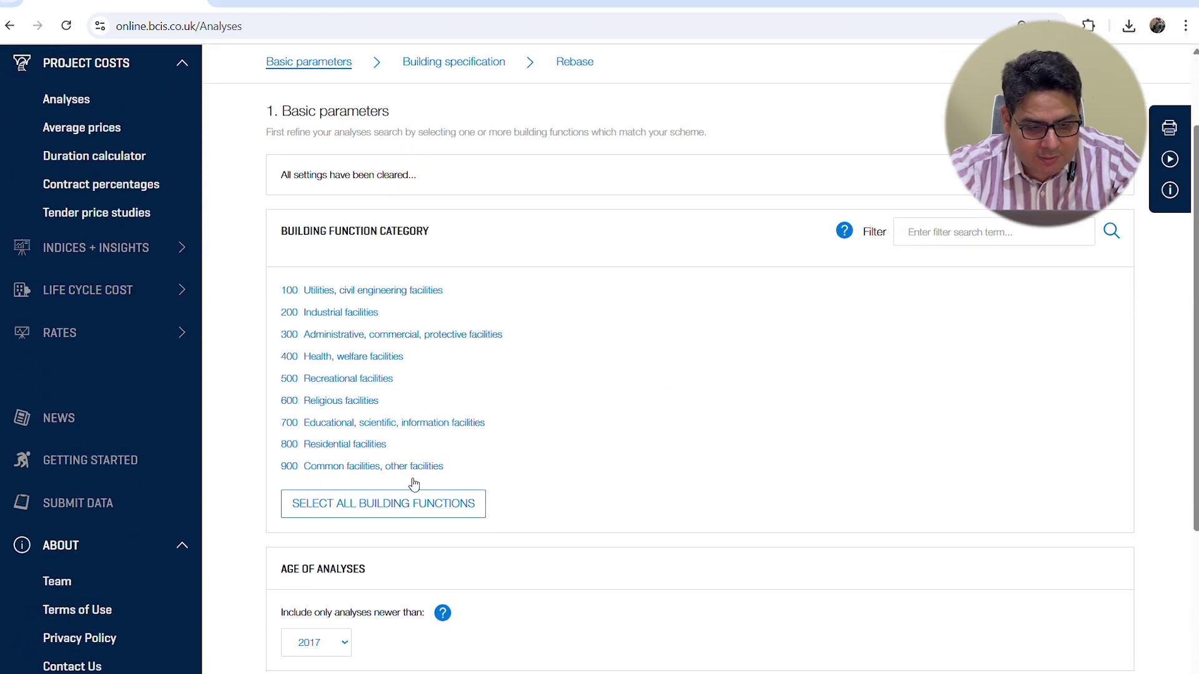
left_click(362, 444)
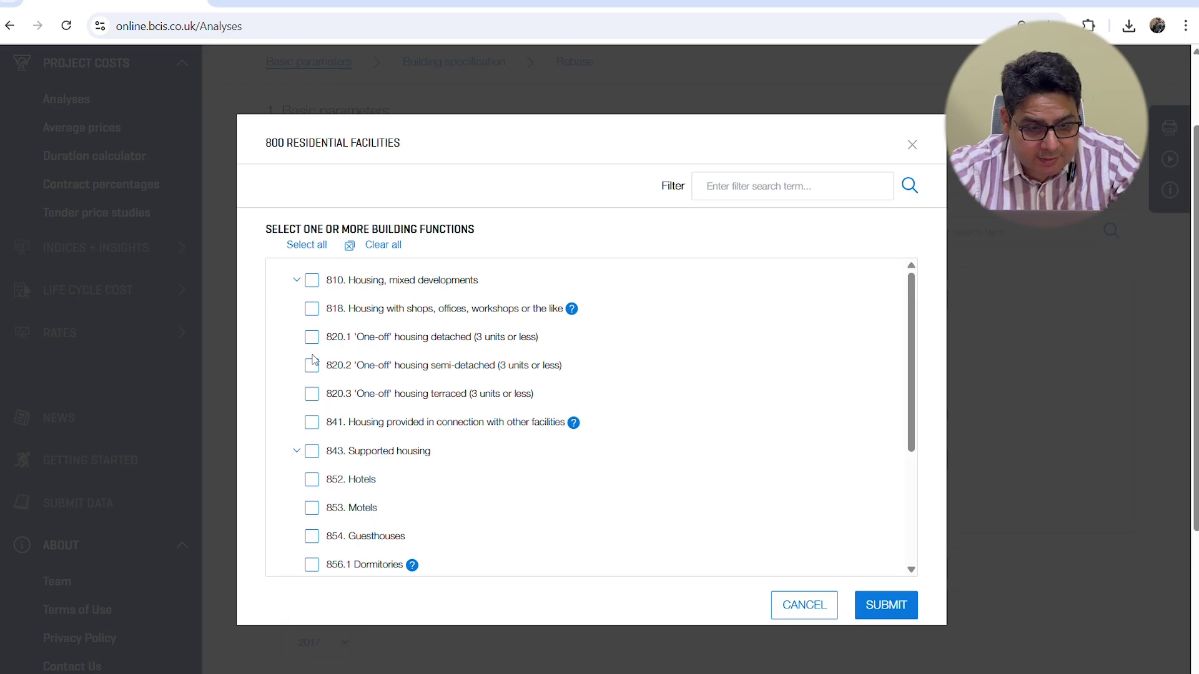
left_click(313, 281)
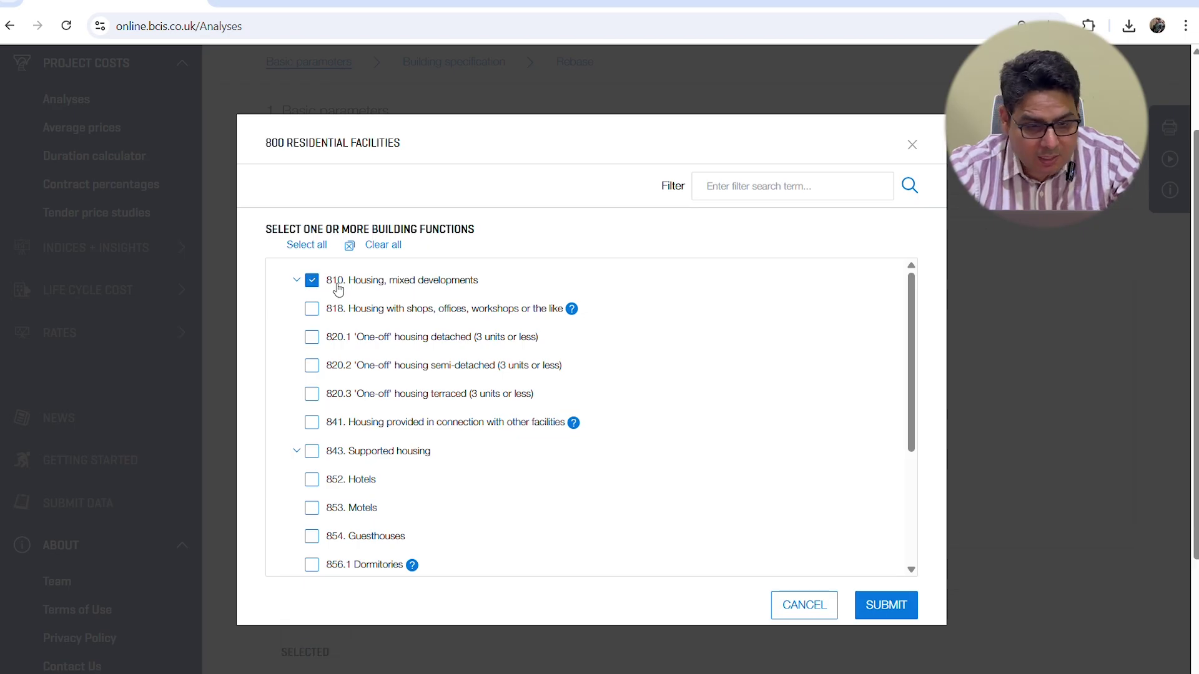
left_click(886, 605)
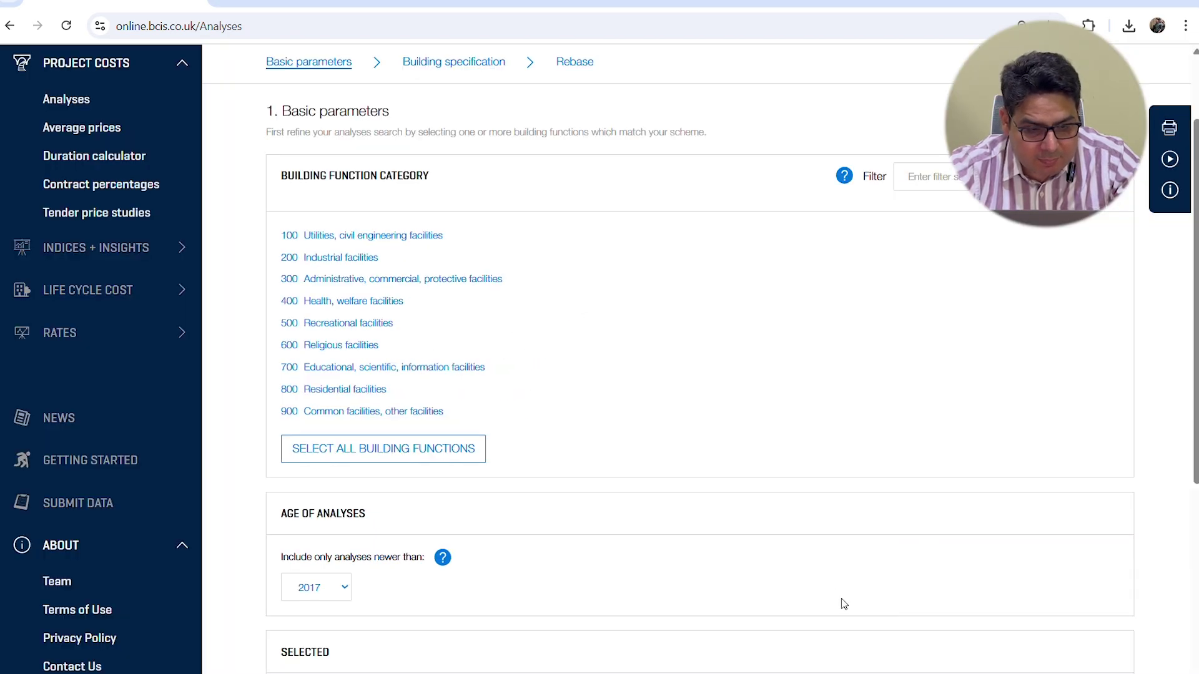
Narrow the residential selection to only 816 Flats (apartments), giving 83 analyses.
scroll(722, 542, "down", 4)
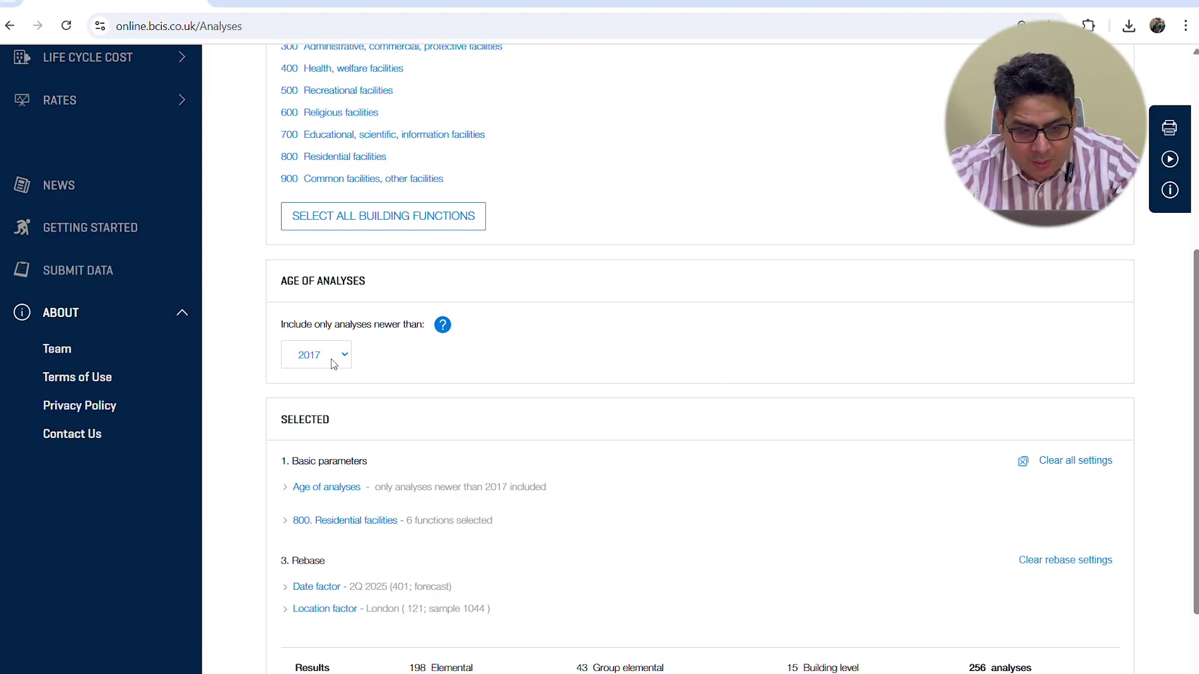
scroll(333, 365, "down", 2)
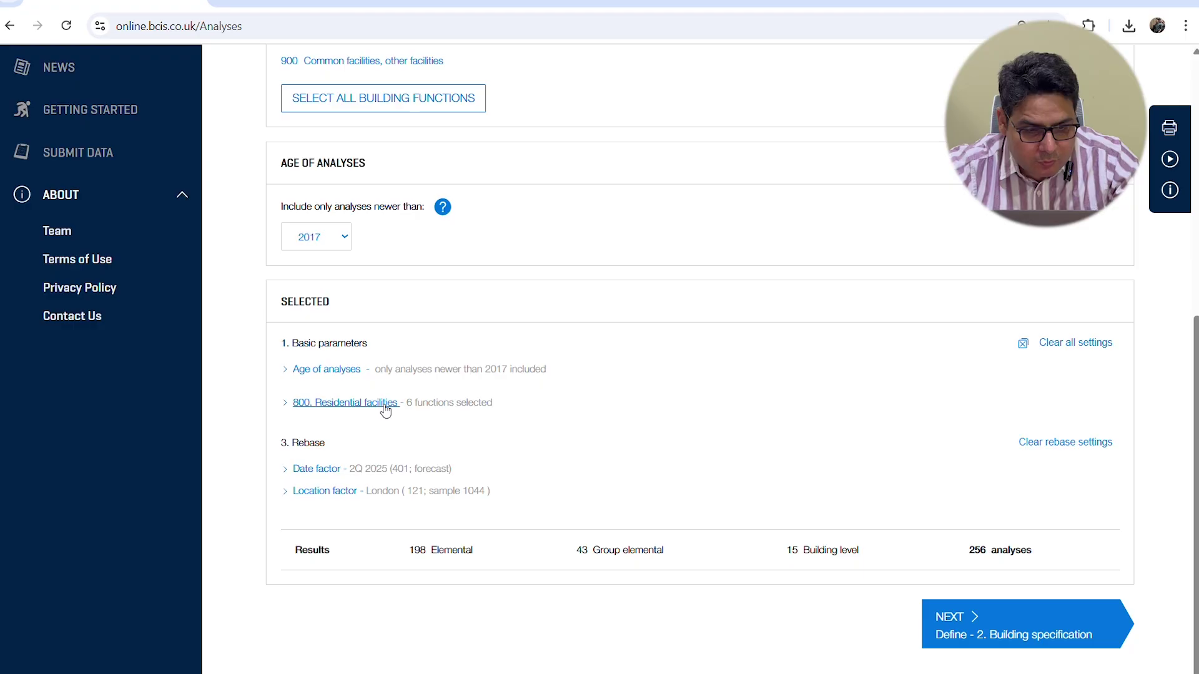
left_click(385, 406)
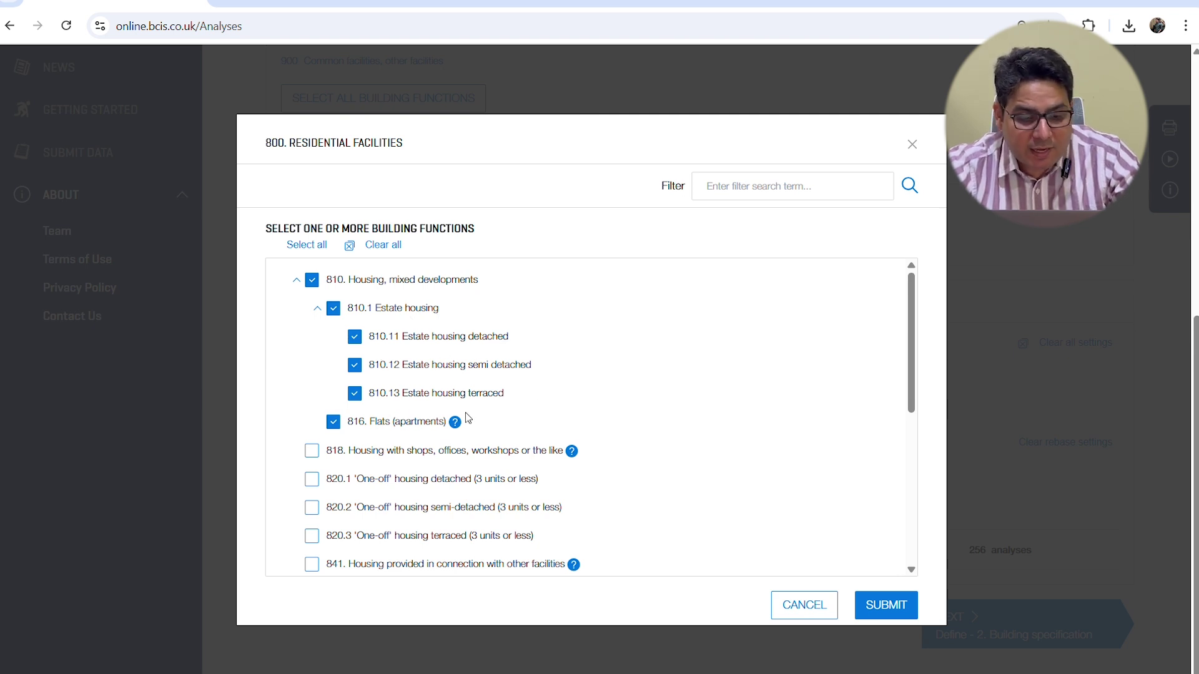
left_click(312, 282)
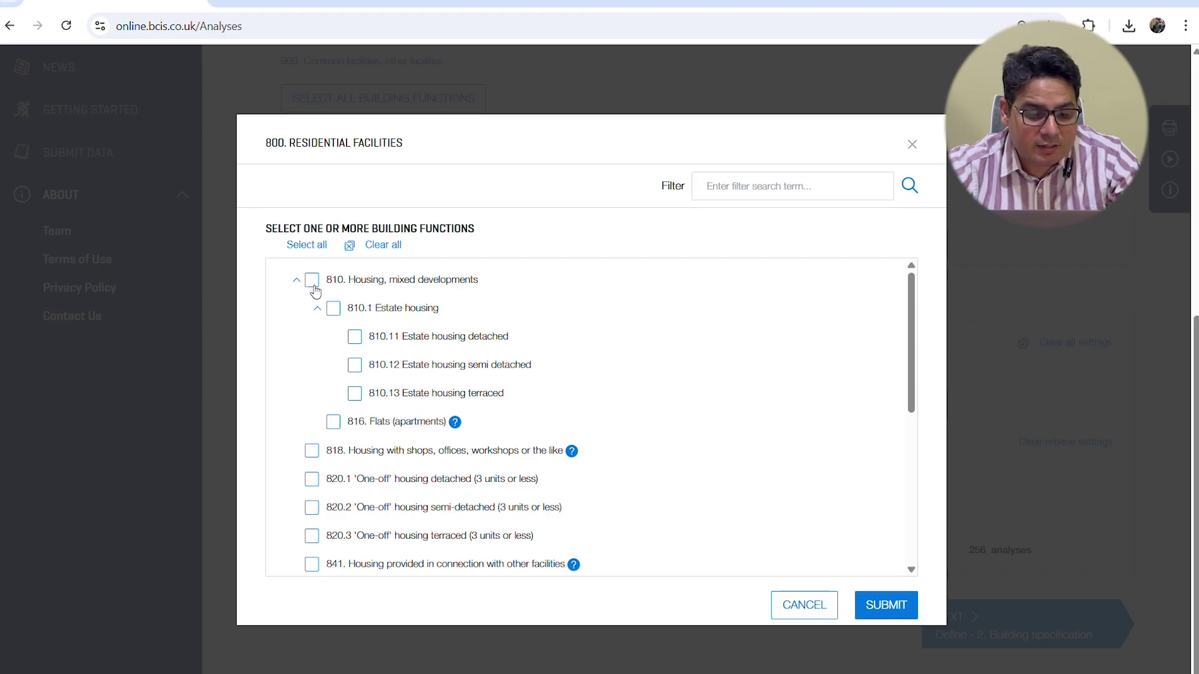
left_click(334, 423)
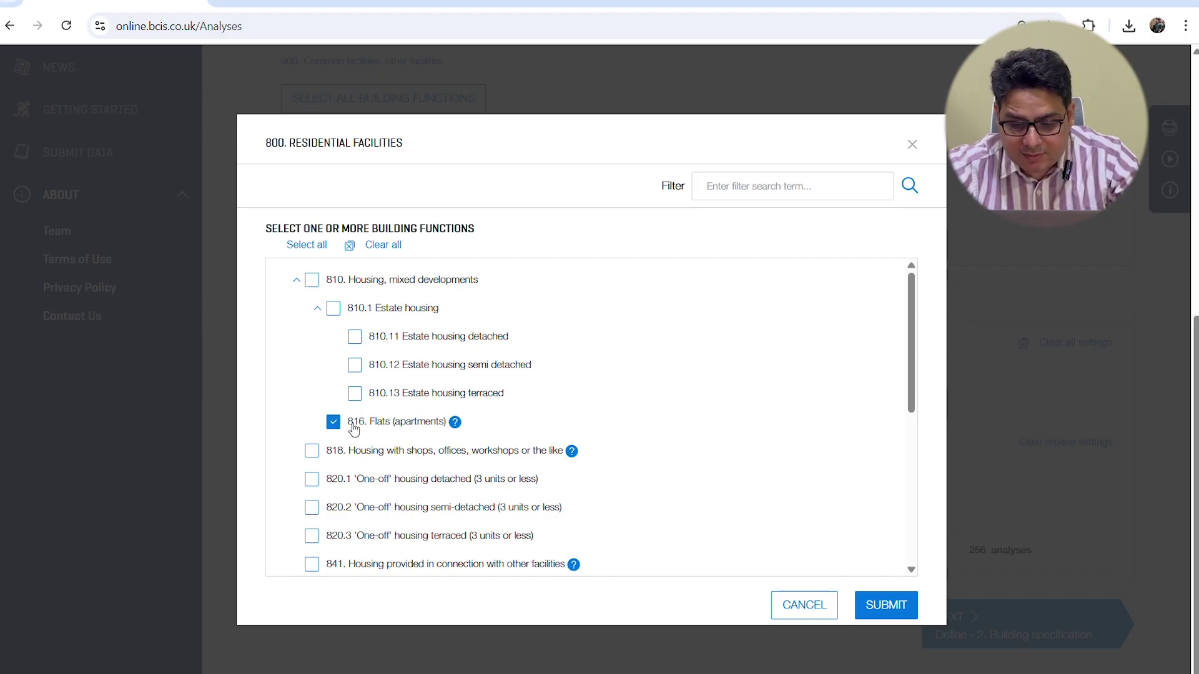
left_click(888, 607)
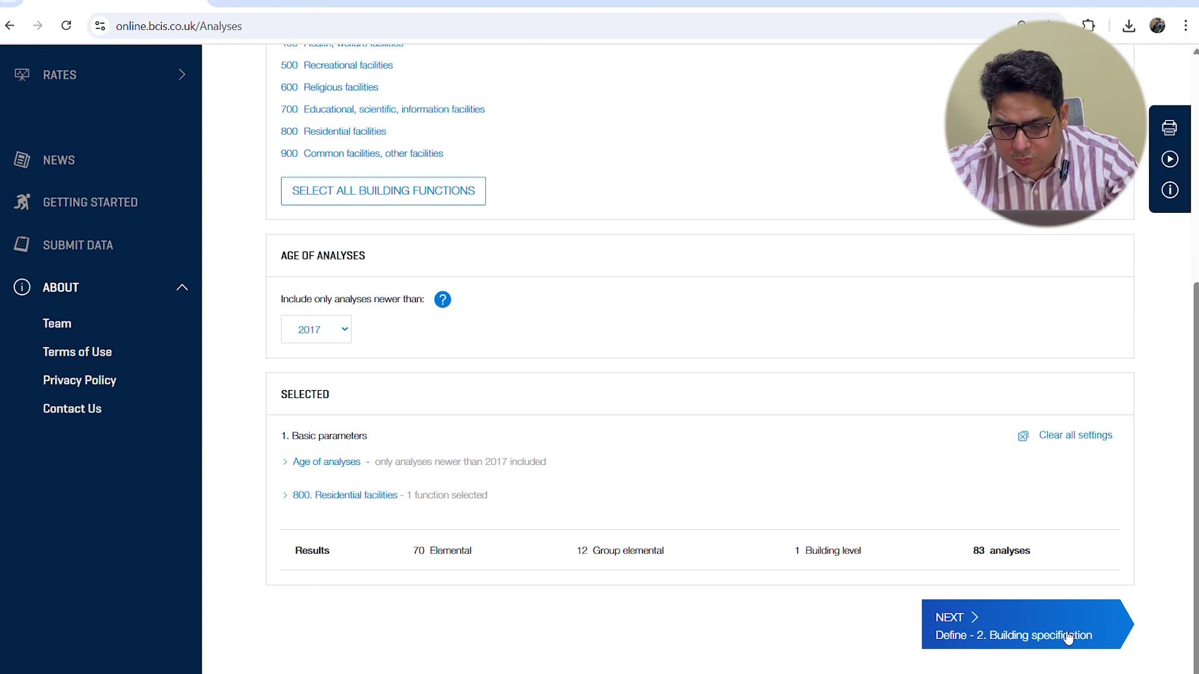
Advance to the Building specification step.
left_click(1044, 638)
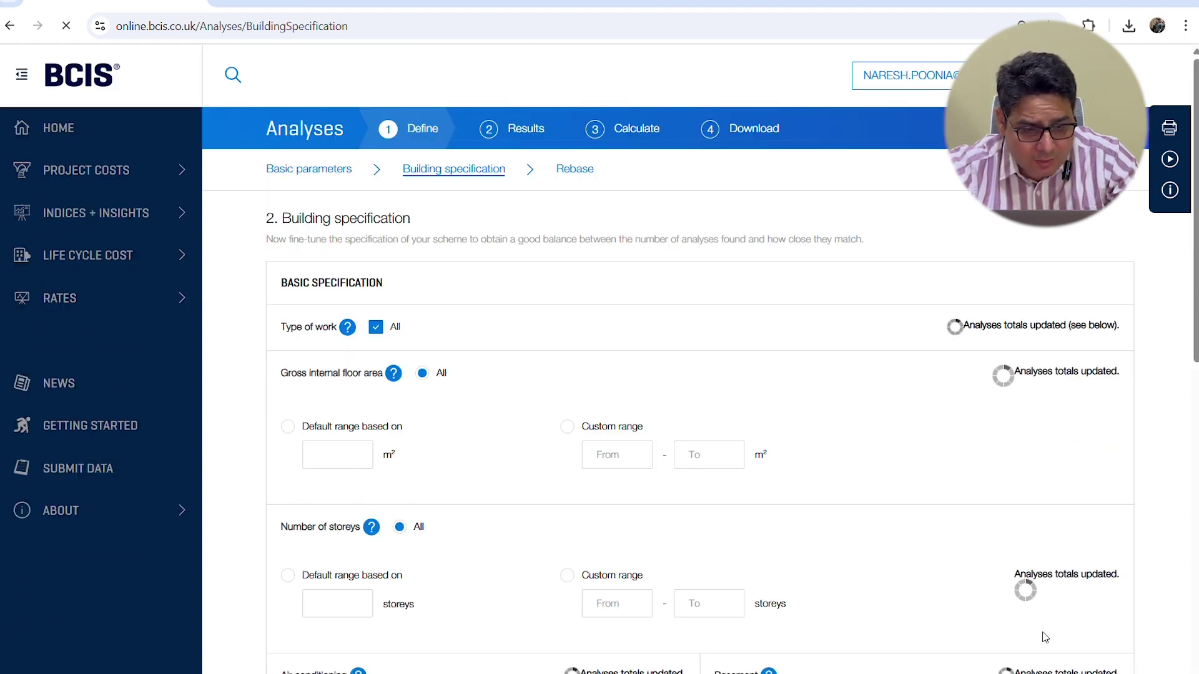
scroll(715, 417, "down", 2)
scroll(714, 417, "down", 1)
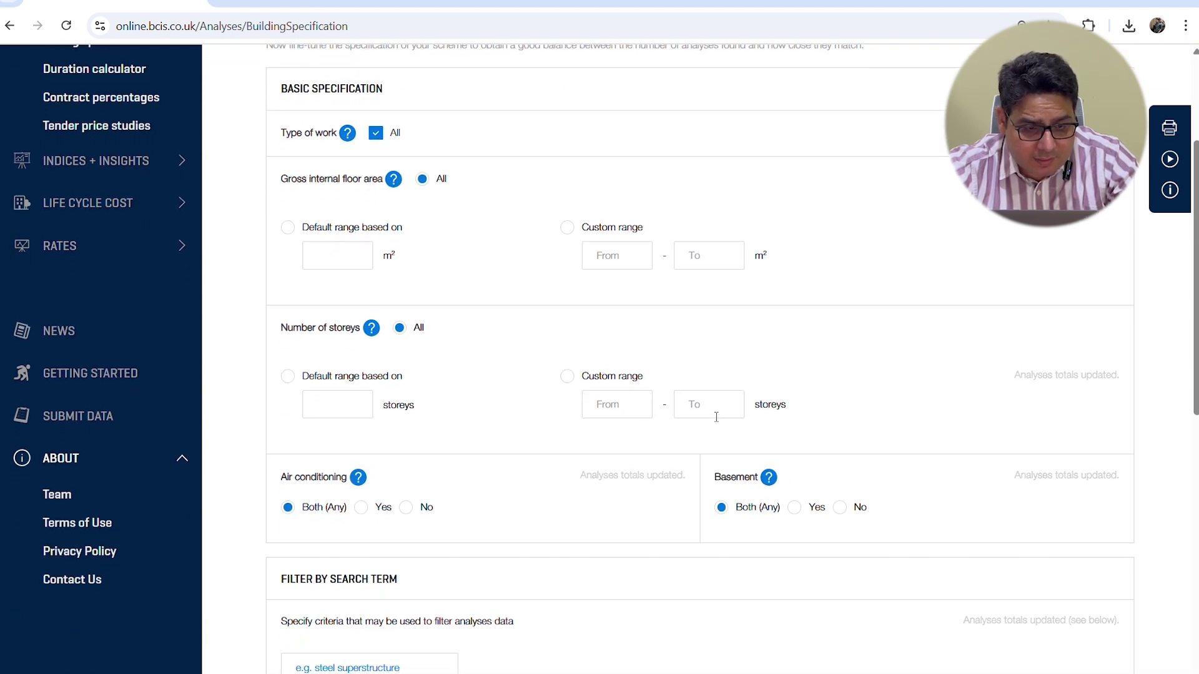
scroll(460, 246, "up", 1)
scroll(518, 236, "up", 1)
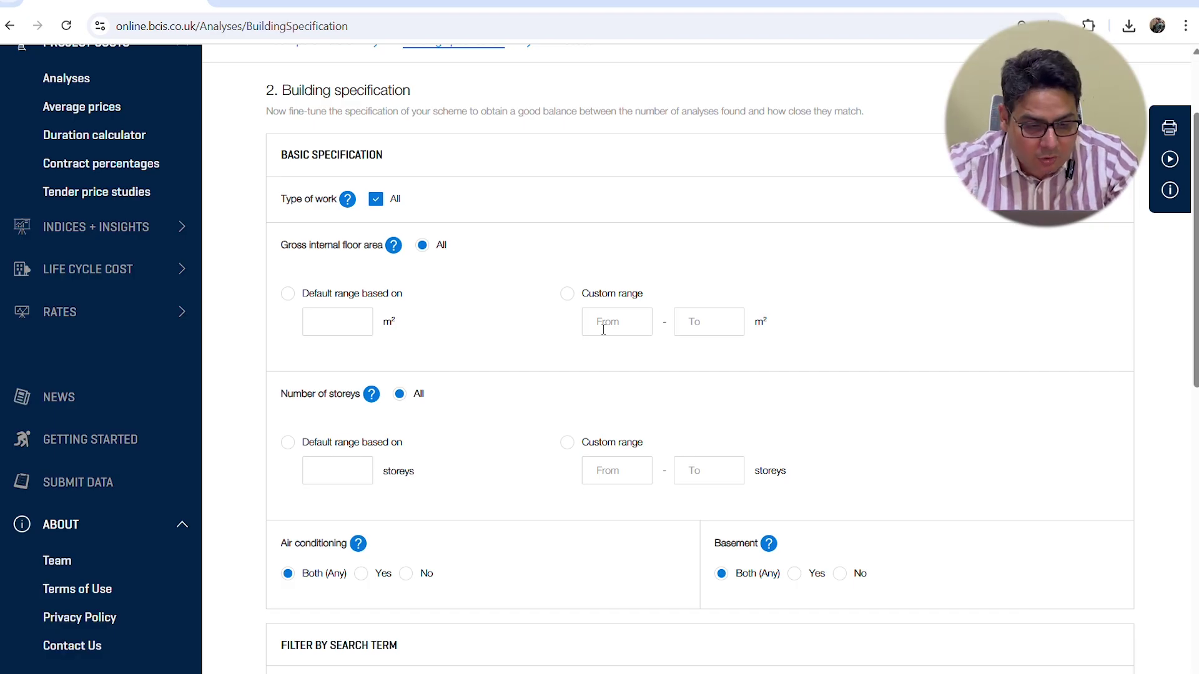
scroll(493, 412, "down", 2)
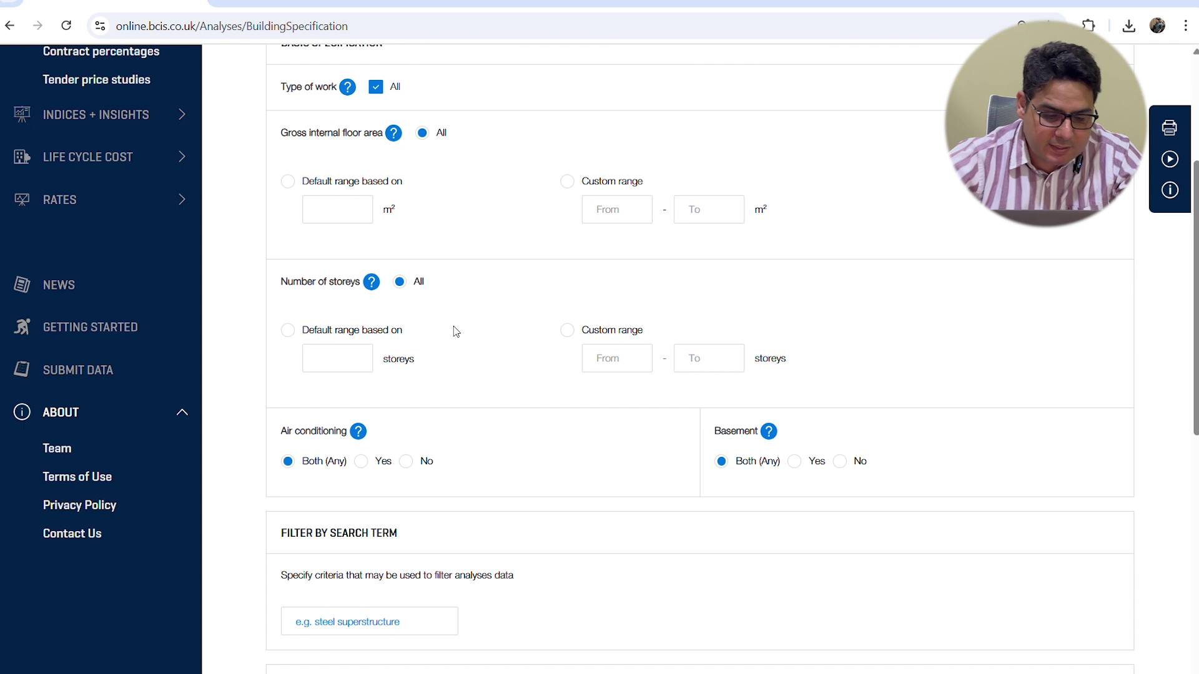
Restrict the number of storeys to a custom range of 3 to 5.
left_click(632, 363)
type("3")
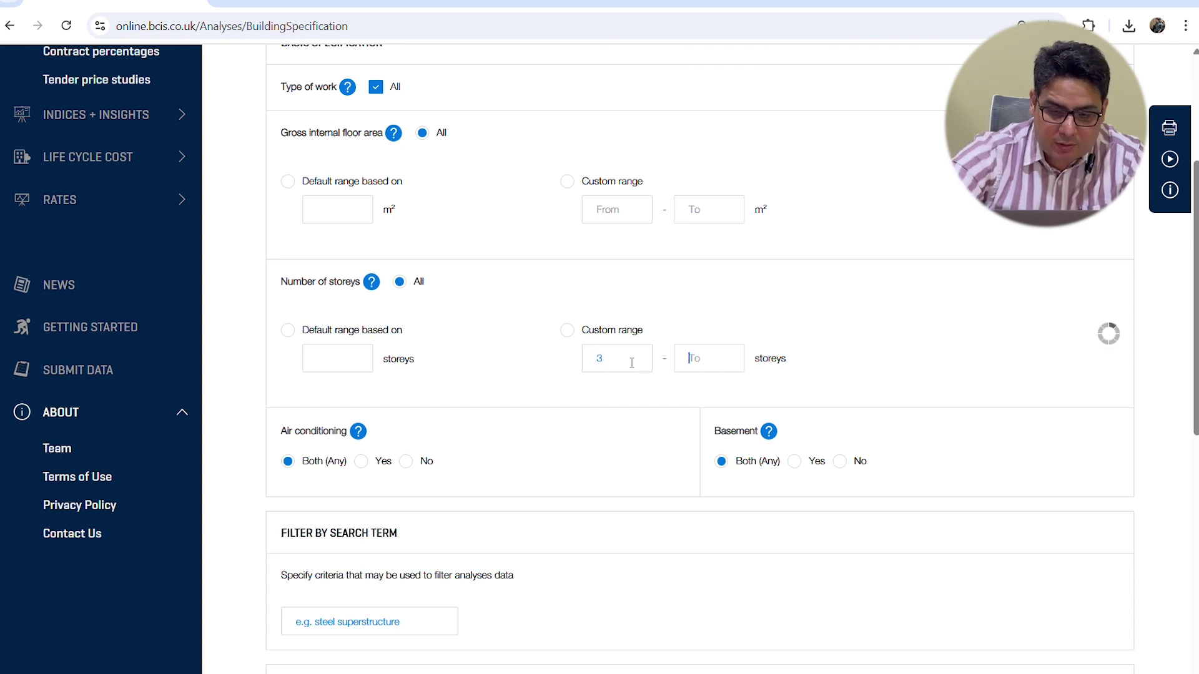
left_click(701, 360)
type("5")
scroll(604, 441, "down", 3)
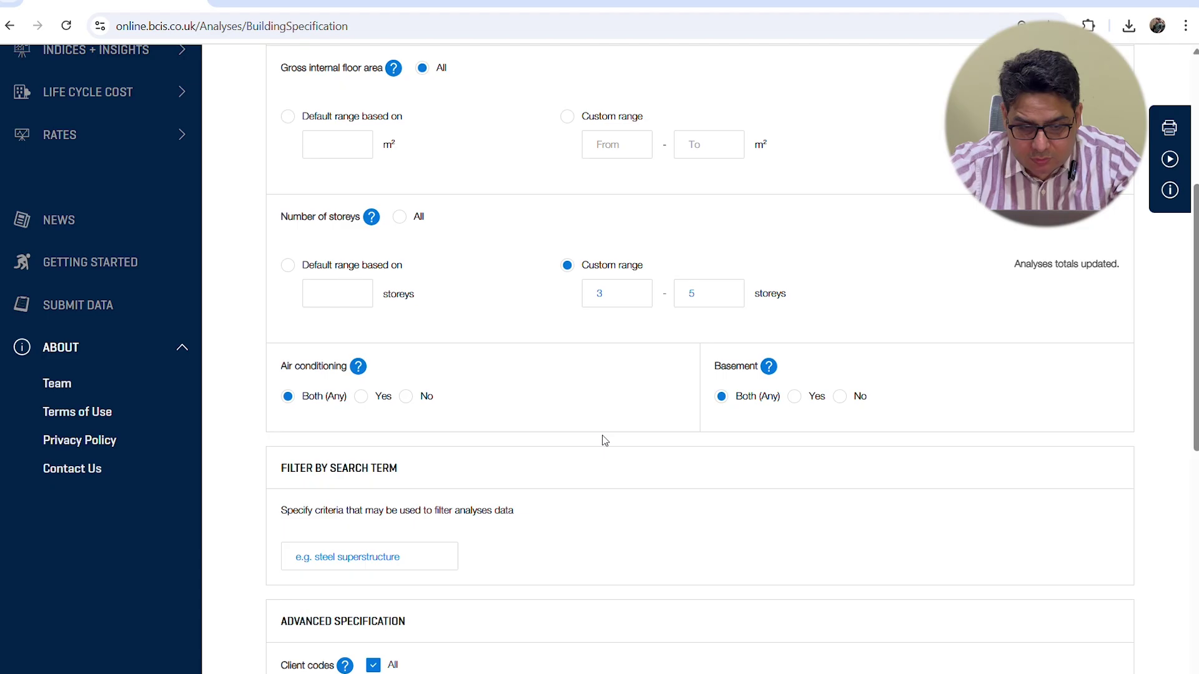
scroll(709, 282, "down", 2)
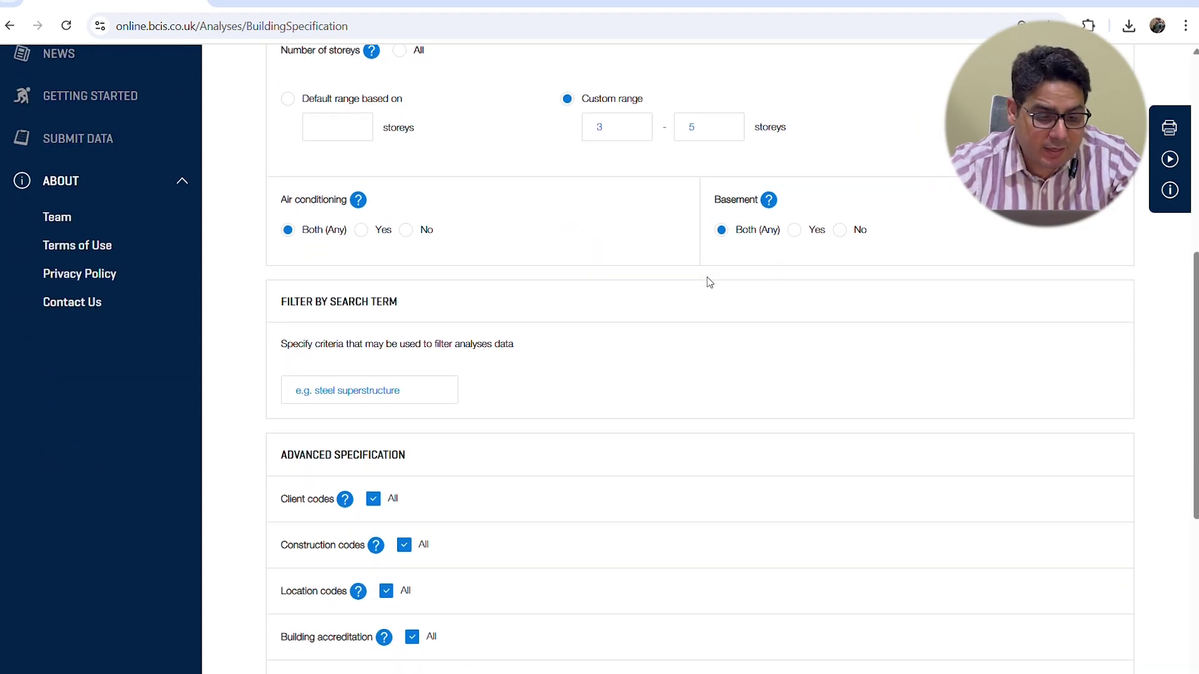
scroll(709, 282, "down", 1)
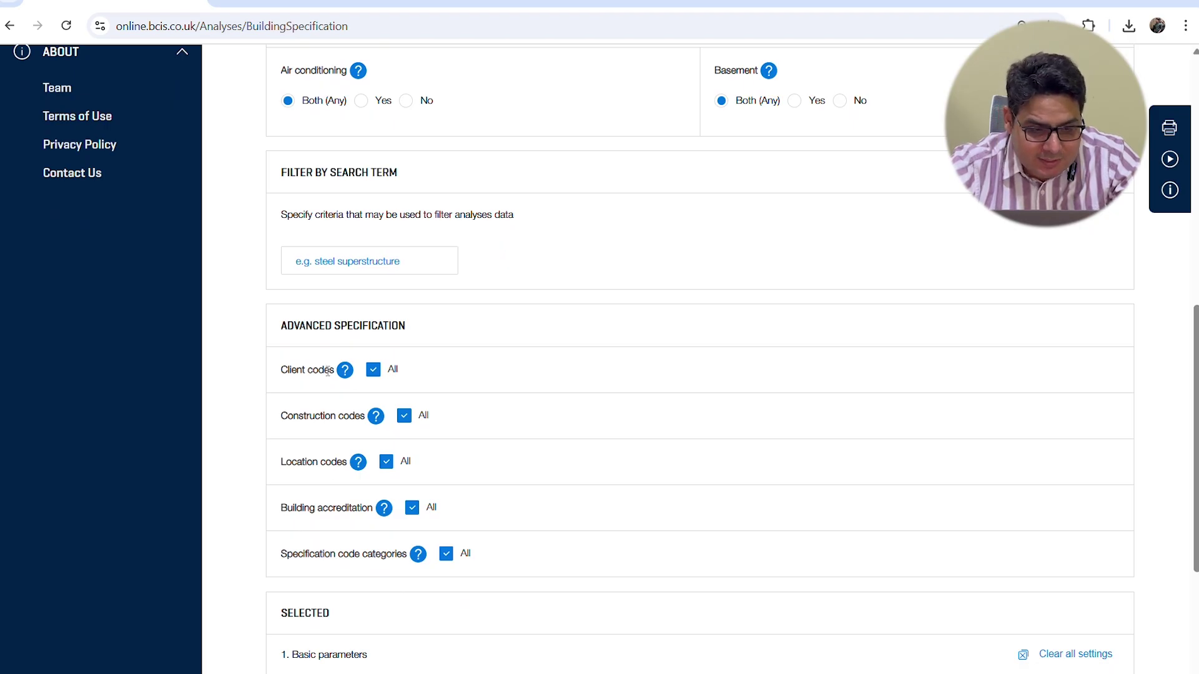
Leave client codes at all and restrict the construction code to concrete framed only.
scroll(551, 379, "down", 1)
scroll(552, 381, "down", 1)
mouse_move(350, 282)
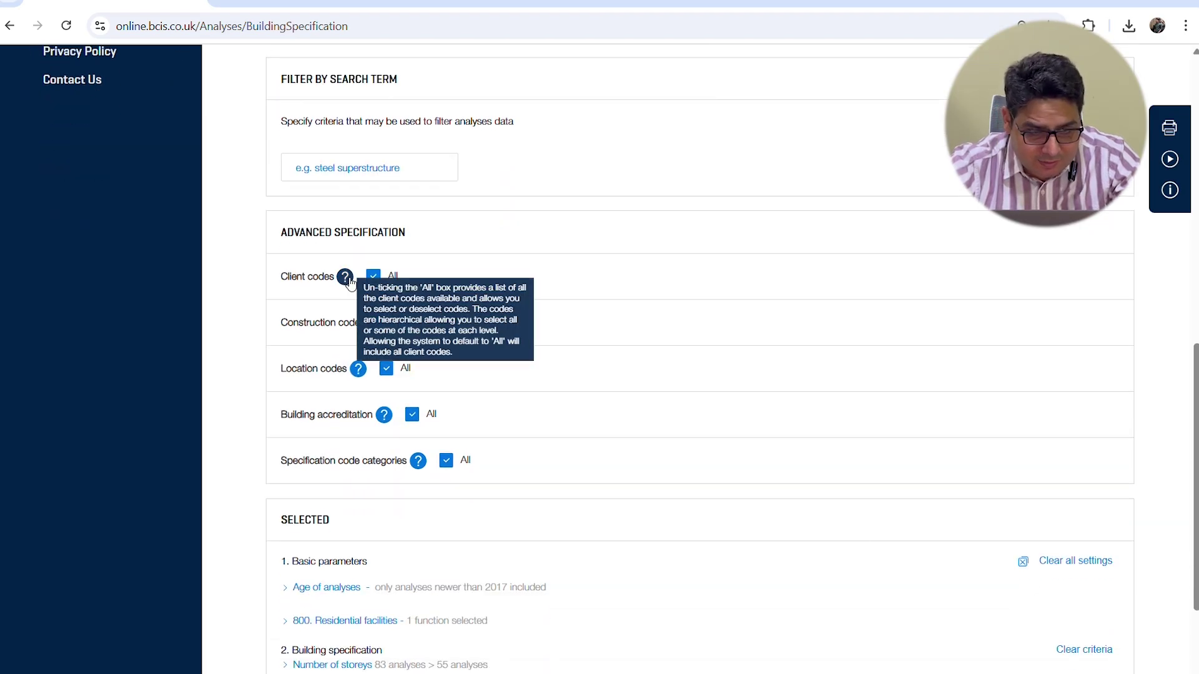
left_click(373, 278)
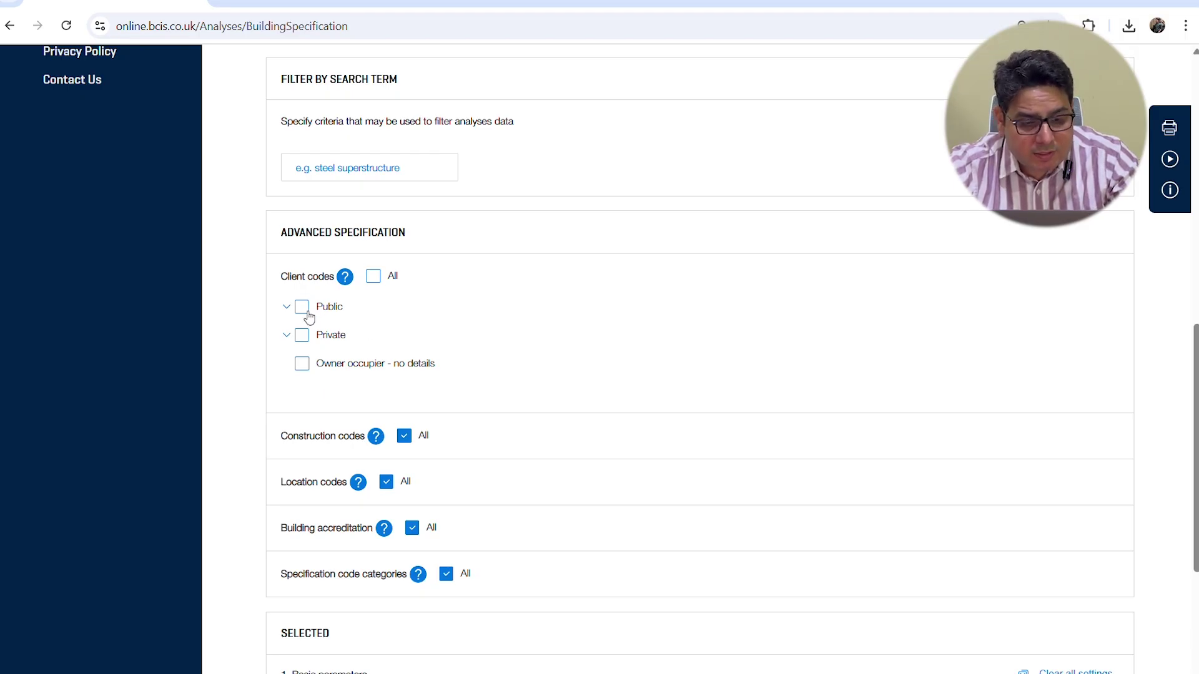
left_click(374, 276)
left_click(405, 322)
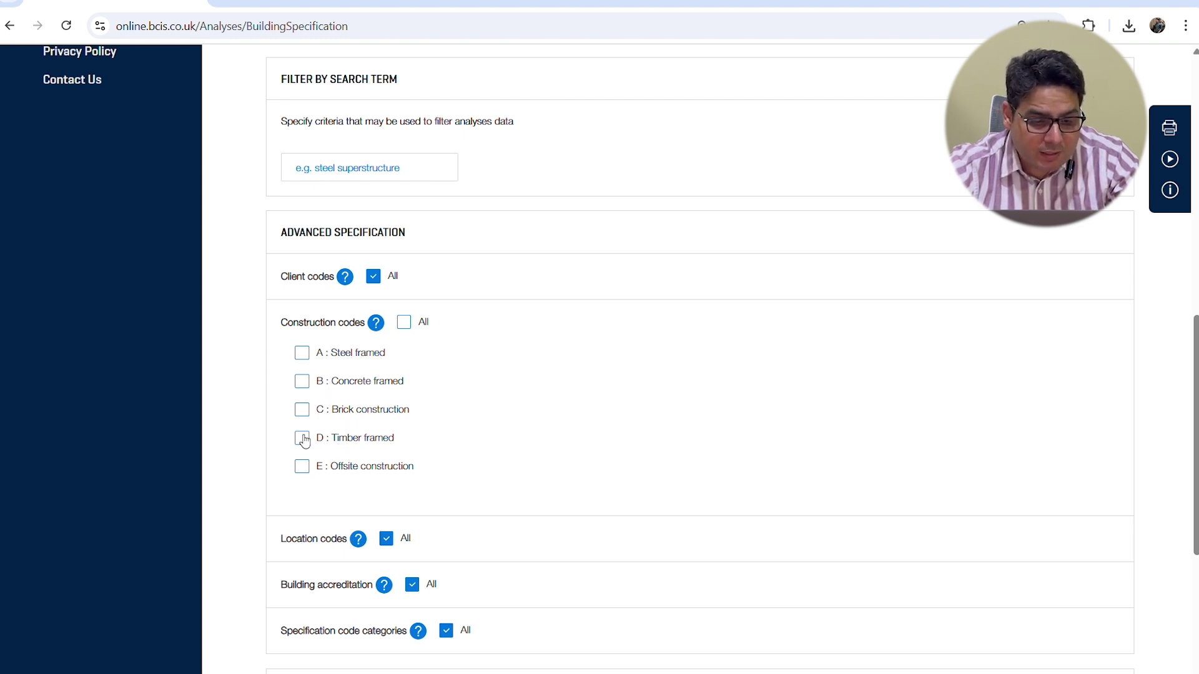
left_click(303, 412)
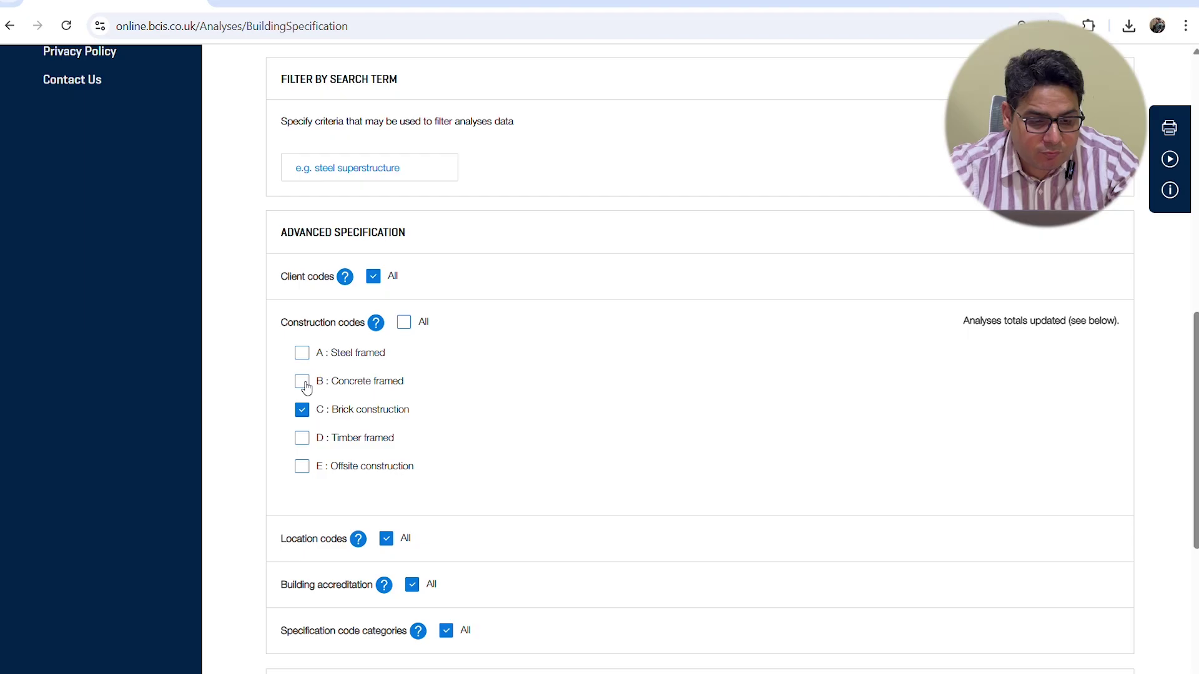
left_click(303, 384)
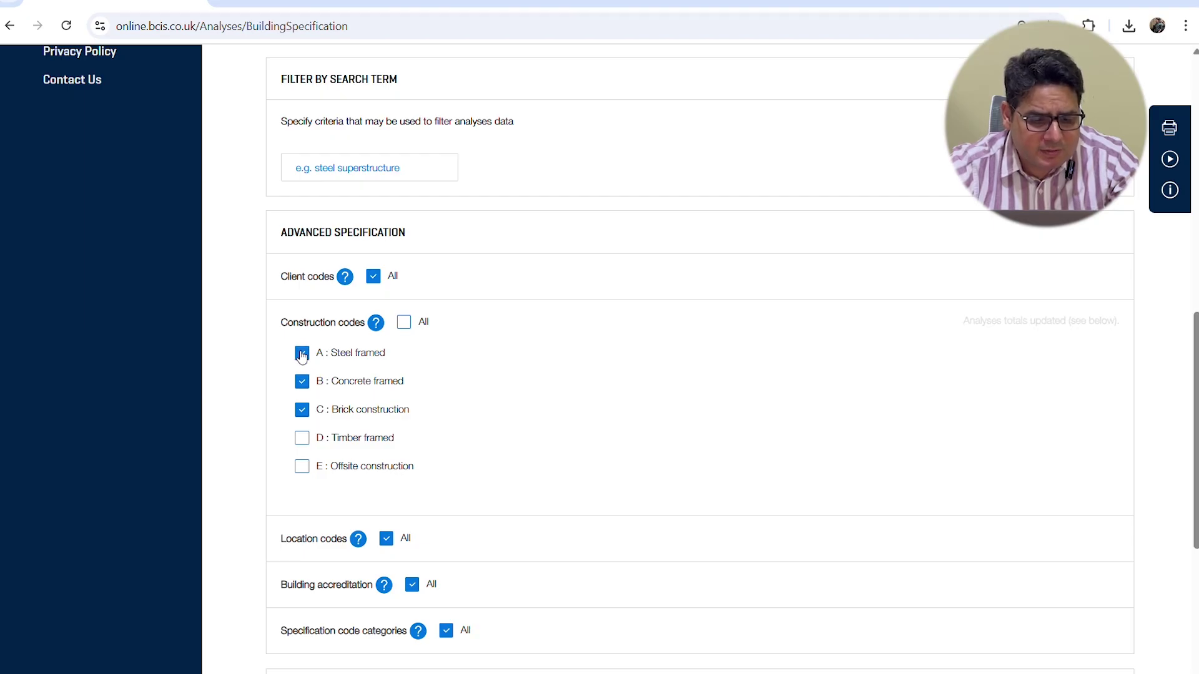
left_click(301, 352)
left_click(302, 353)
left_click(301, 409)
scroll(481, 432, "down", 4)
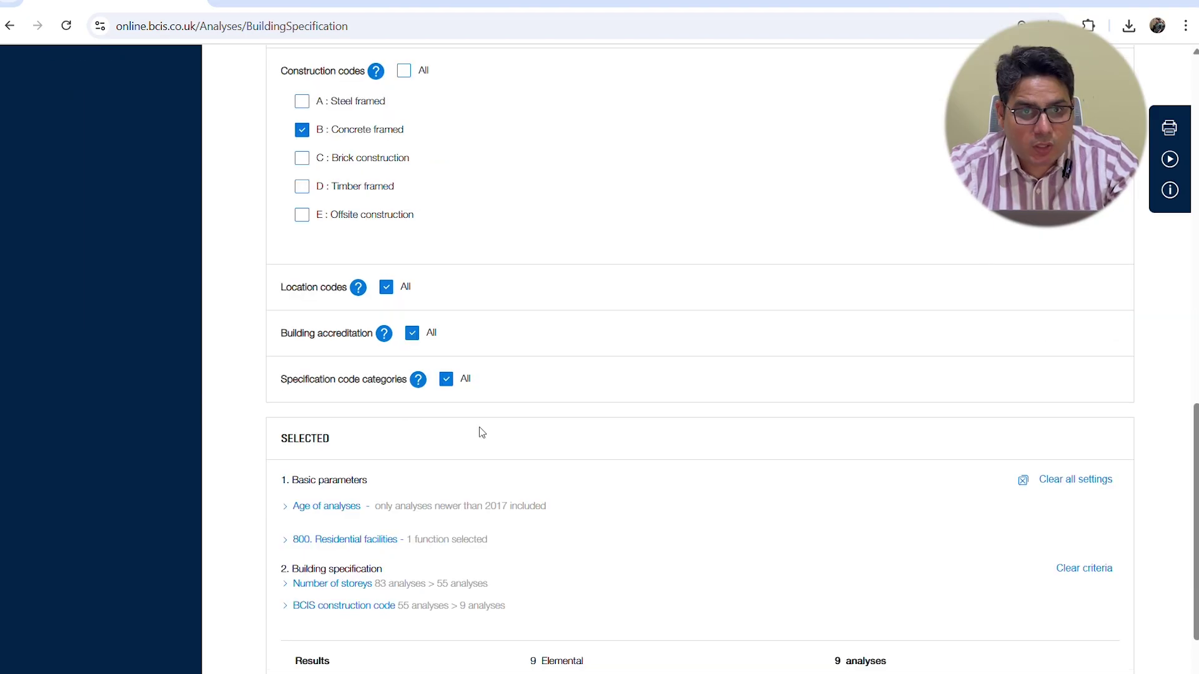
Review building accreditation and location options, leaving both at all.
left_click(412, 335)
scroll(355, 493, "down", 3)
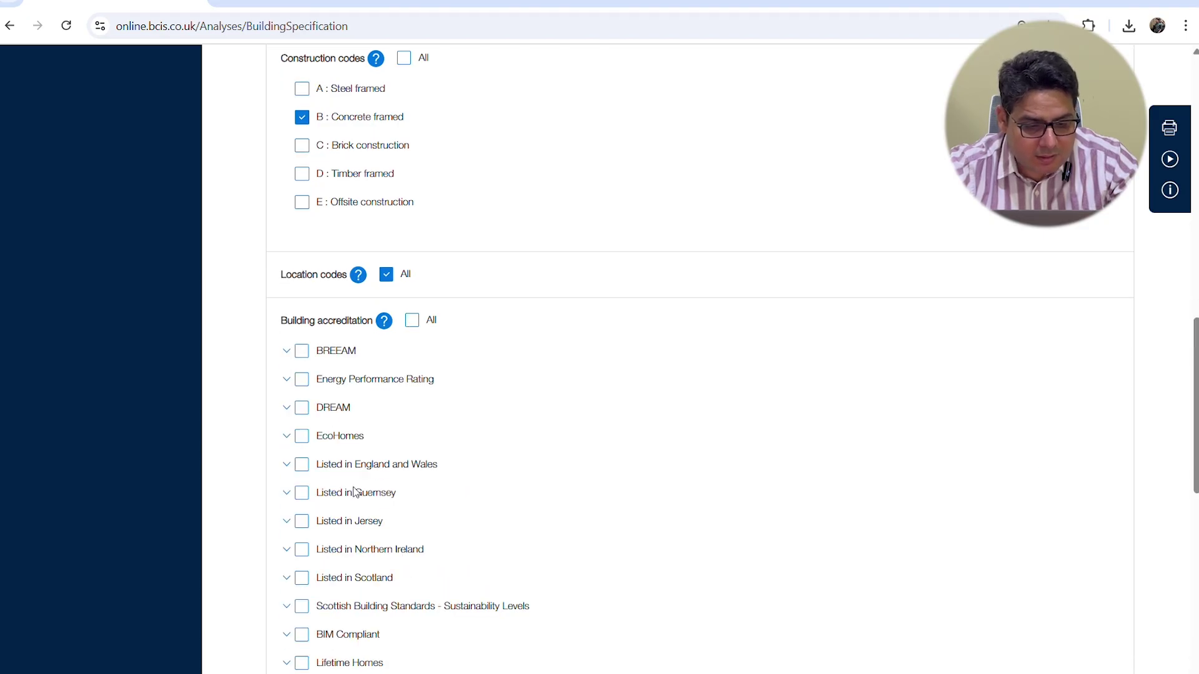
scroll(354, 493, "down", 2)
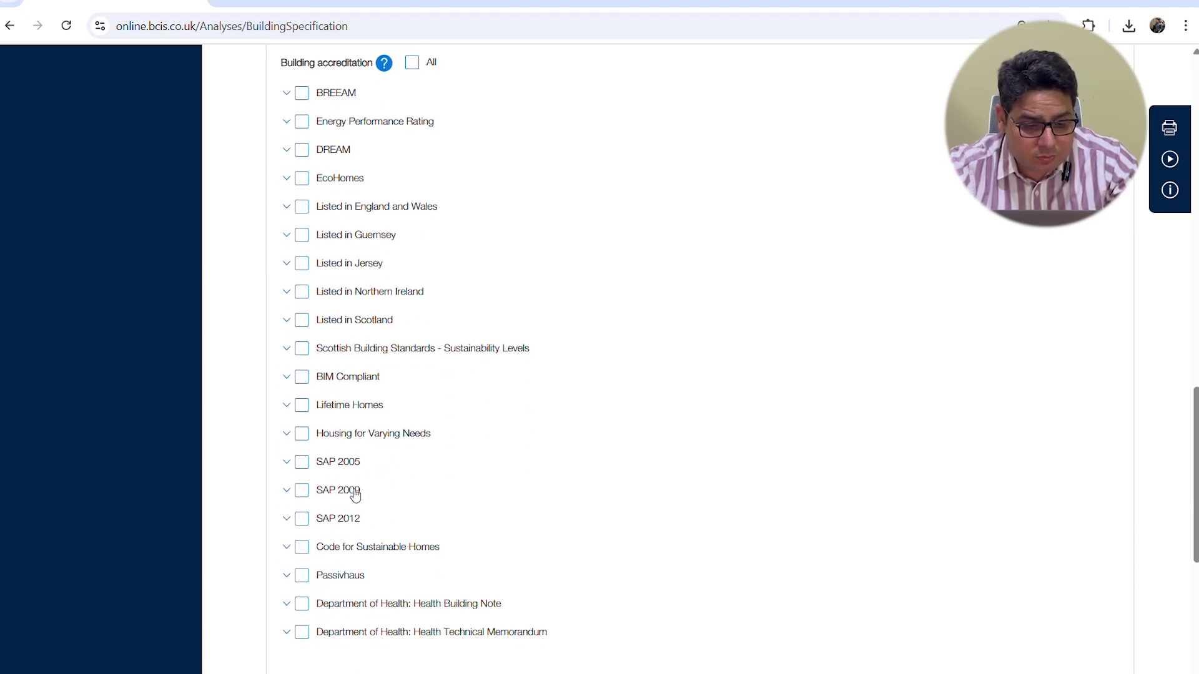
scroll(367, 521, "down", 2)
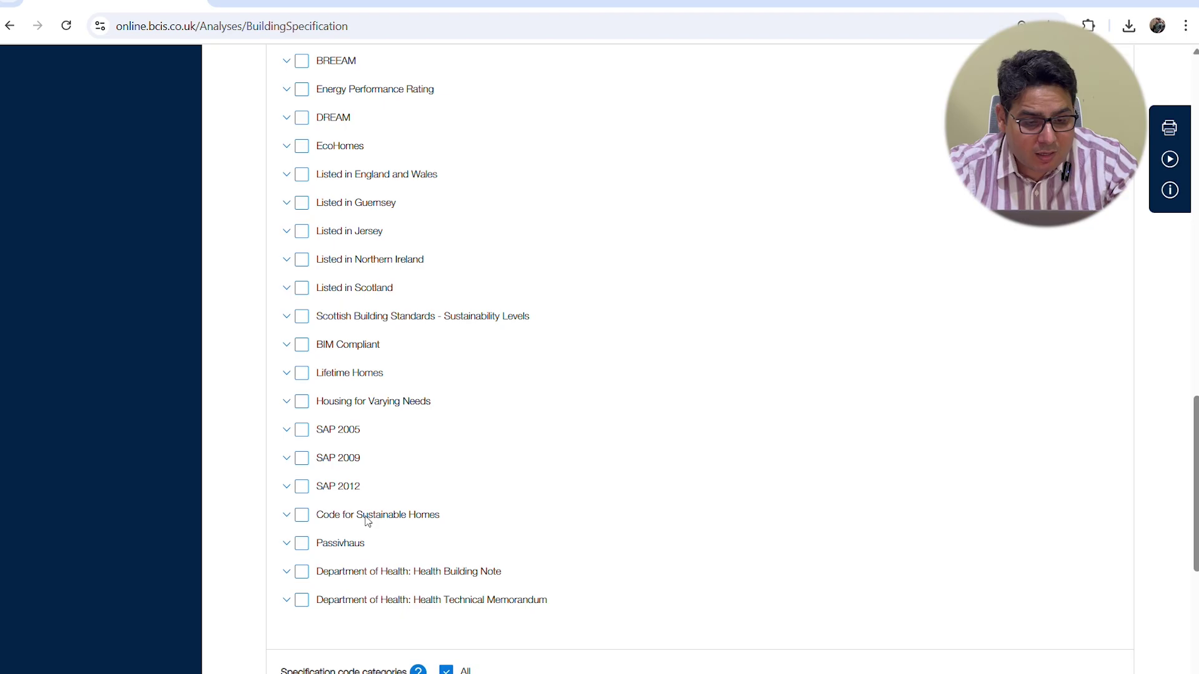
scroll(368, 520, "up", 2)
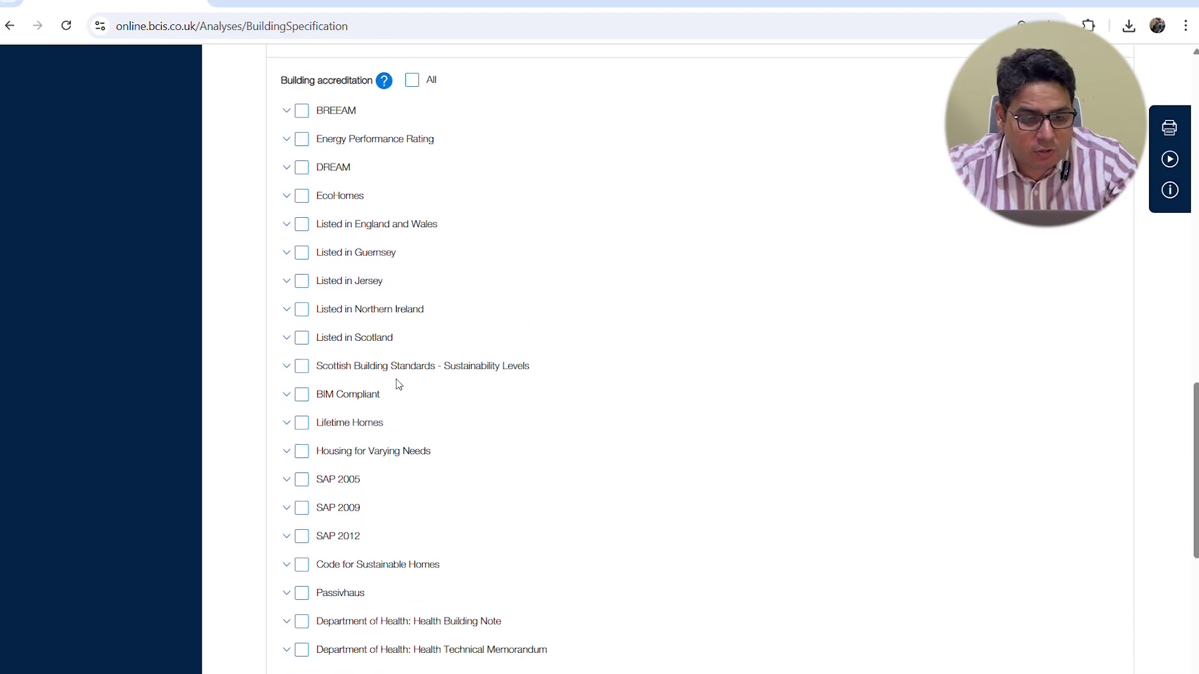
scroll(397, 385, "up", 2)
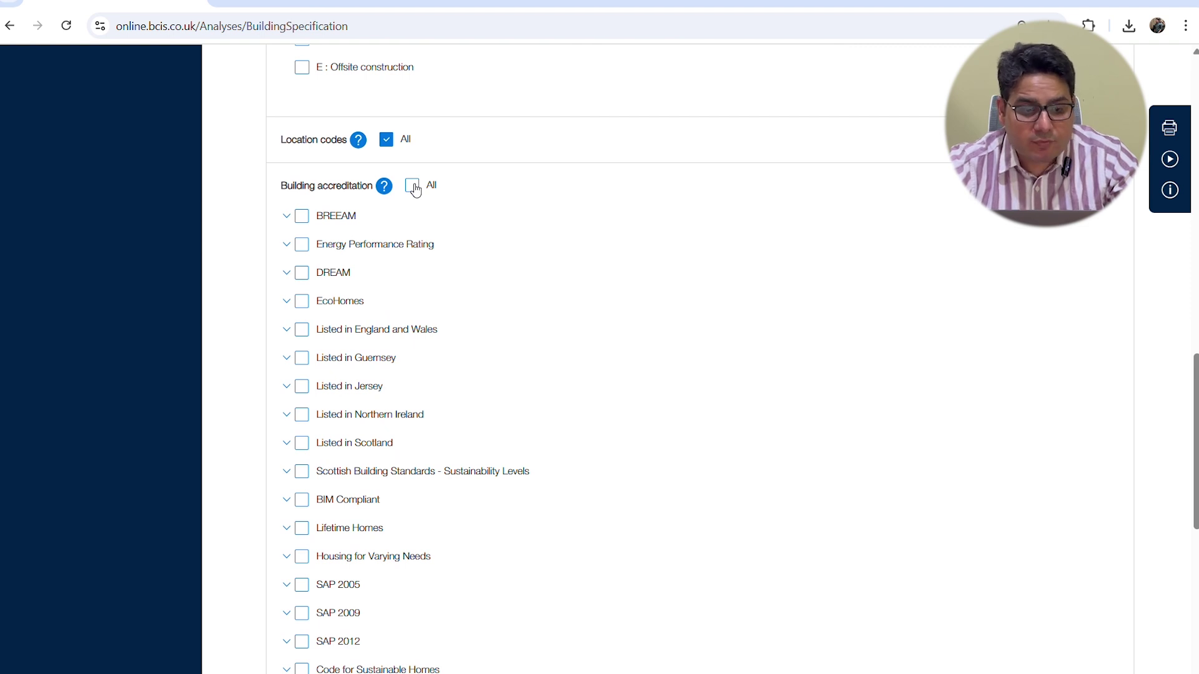
left_click(413, 187)
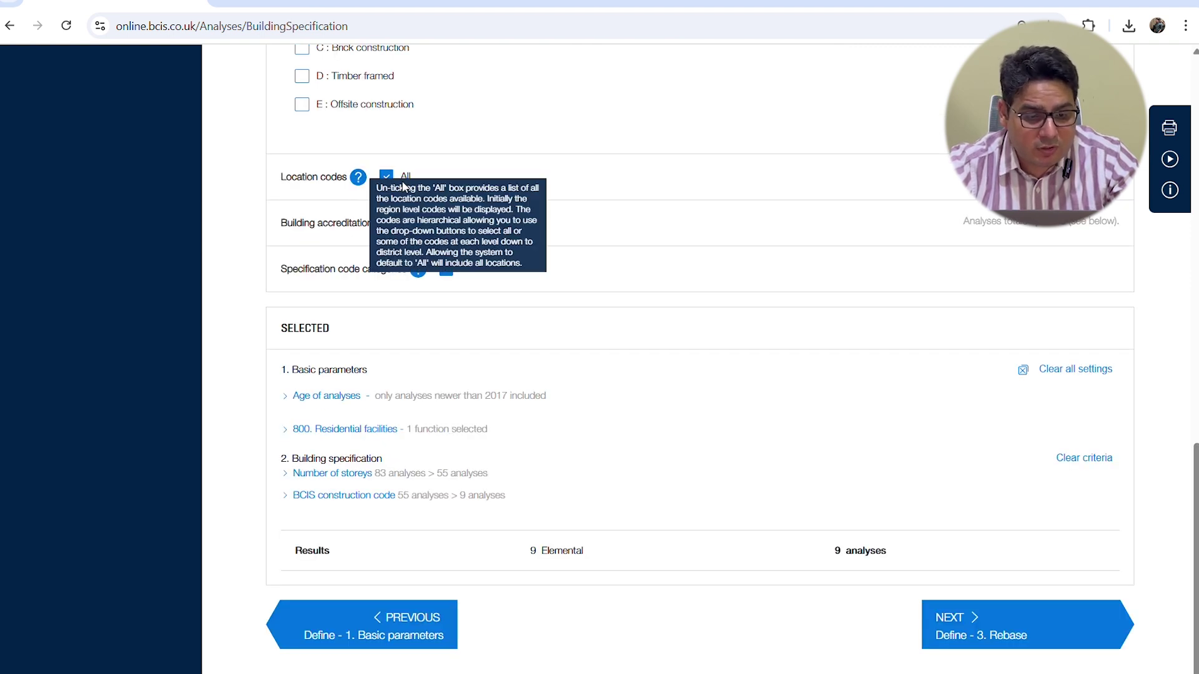
left_click(386, 177)
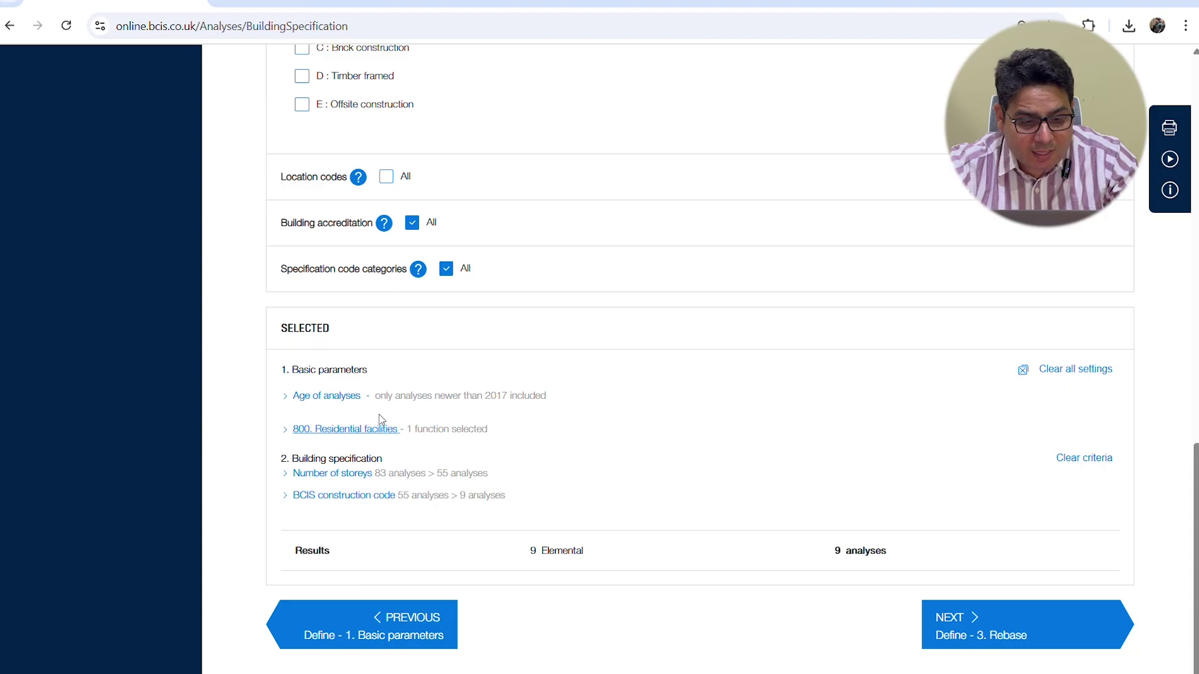
scroll(462, 421, "down", 1)
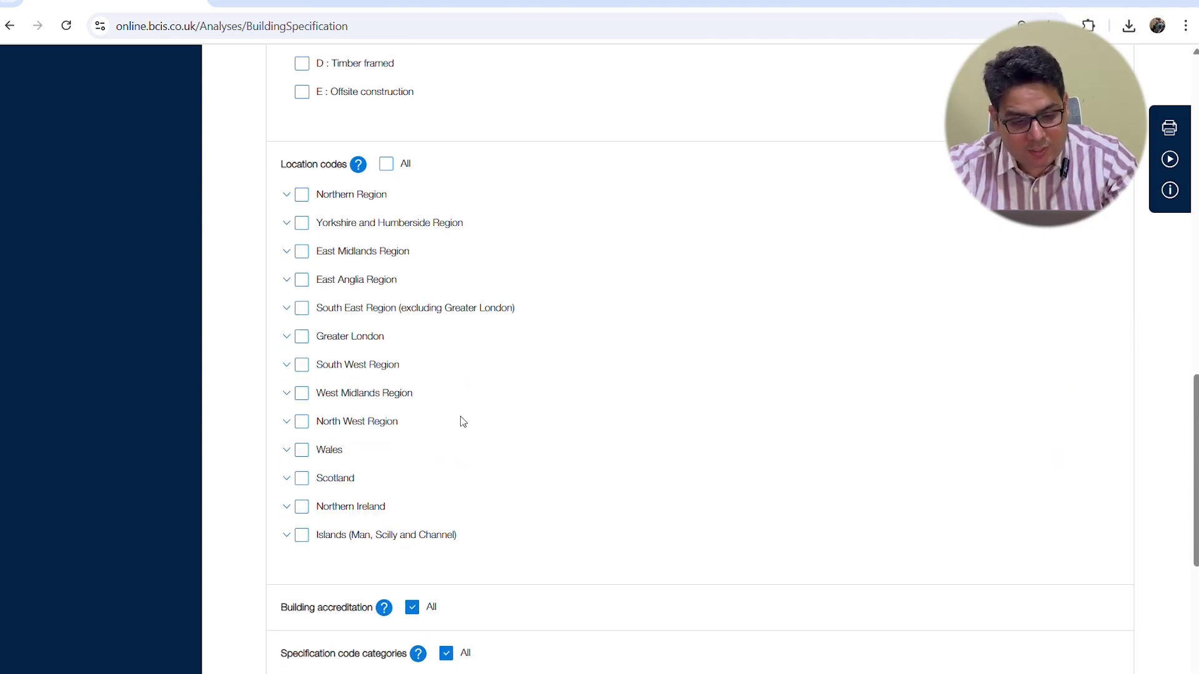
scroll(462, 422, "down", 1)
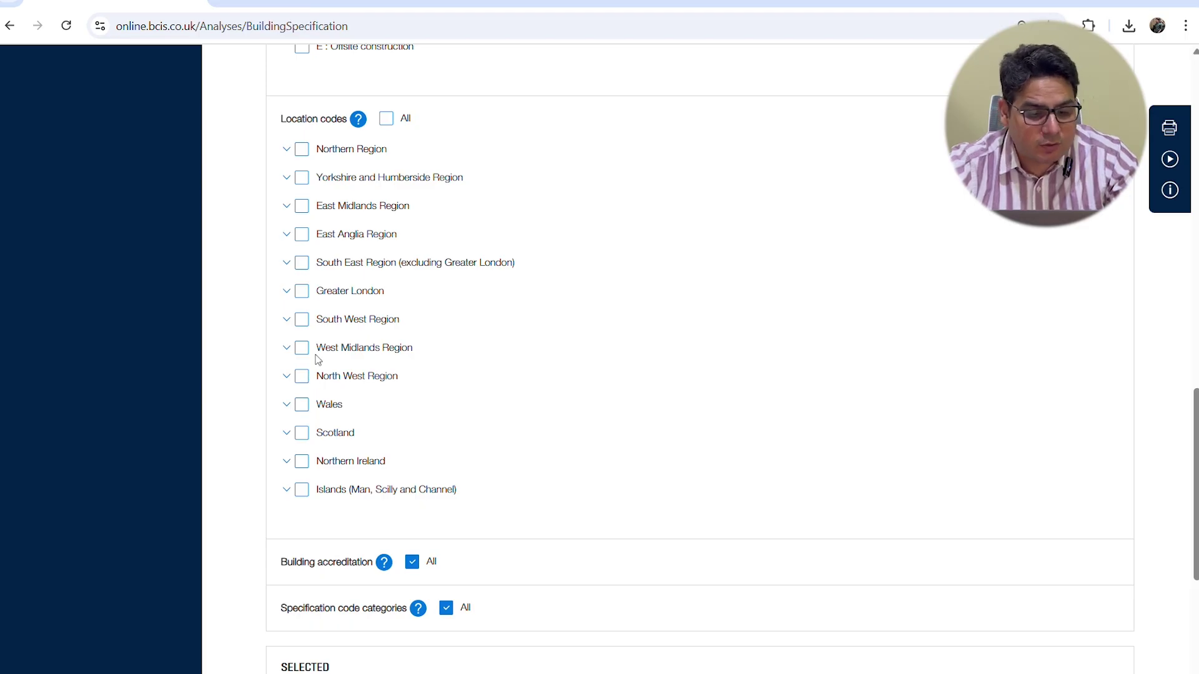
scroll(458, 389, "down", 1)
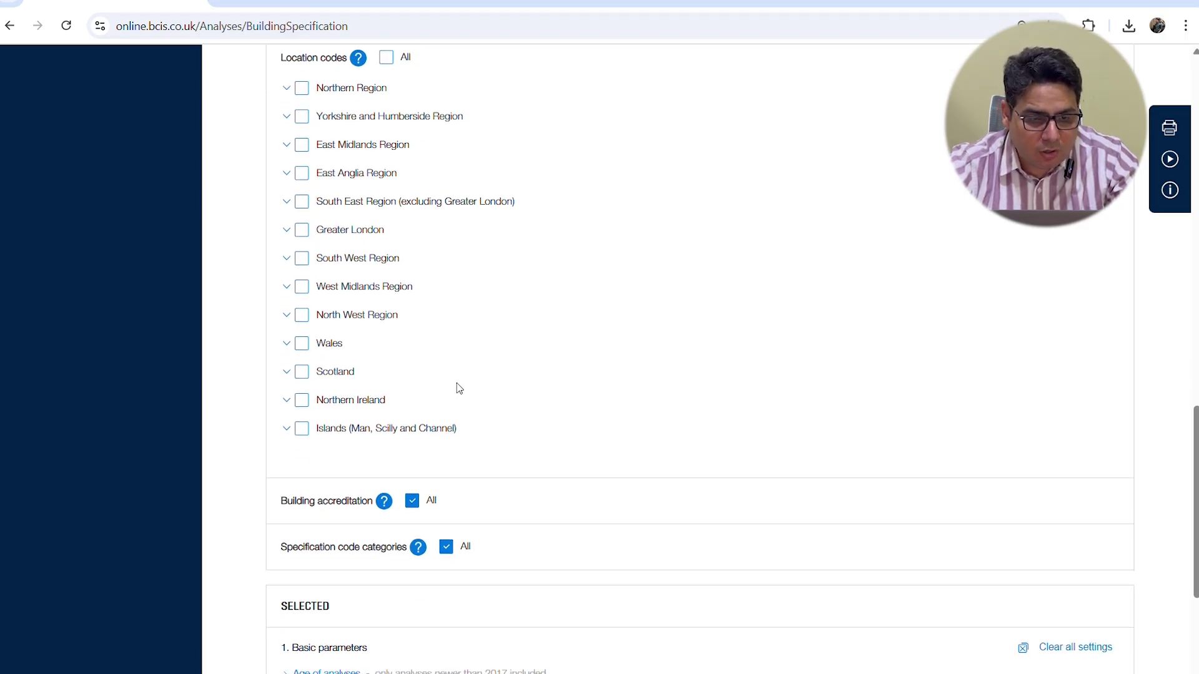
scroll(458, 388, "up", 1)
left_click(386, 96)
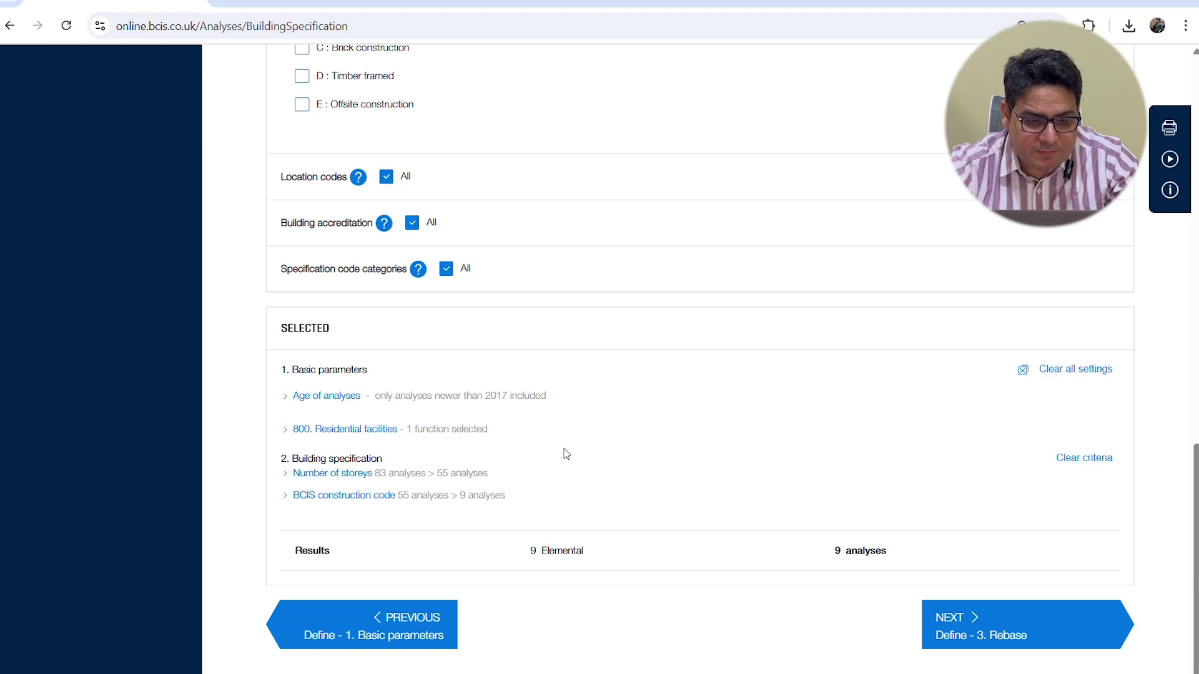
Leave specification categories at all and review the Basic parameters summary showing 9 analyses.
left_click(445, 270)
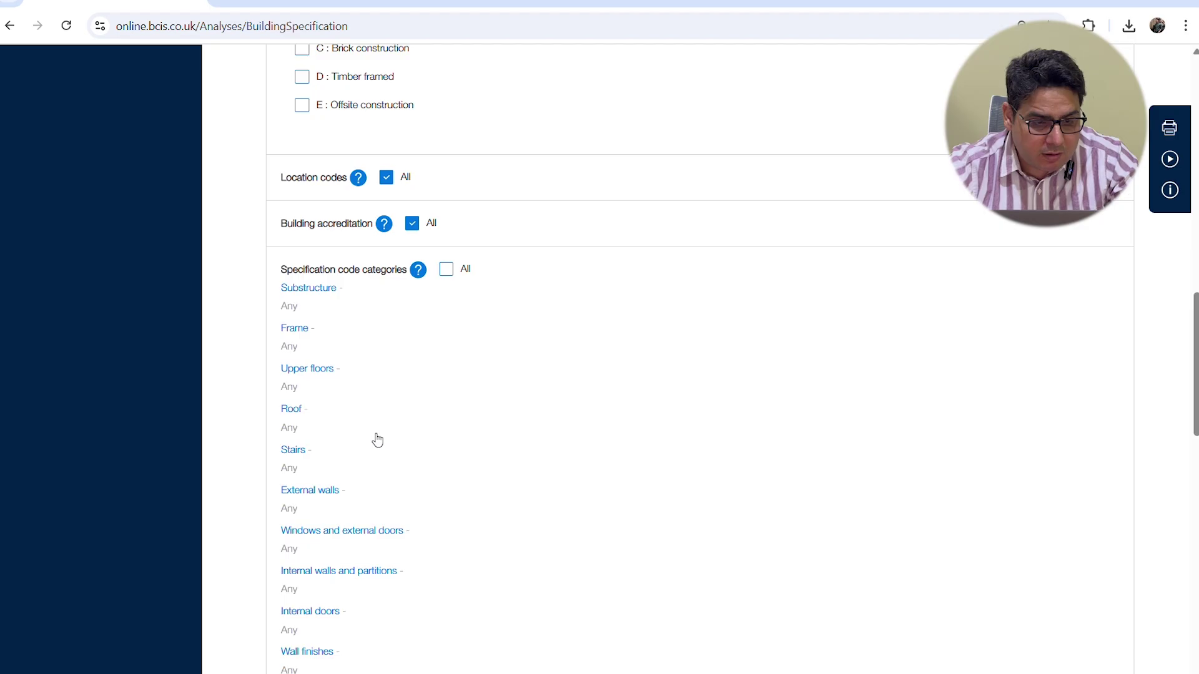
scroll(368, 407, "down", 1)
scroll(369, 408, "down", 5)
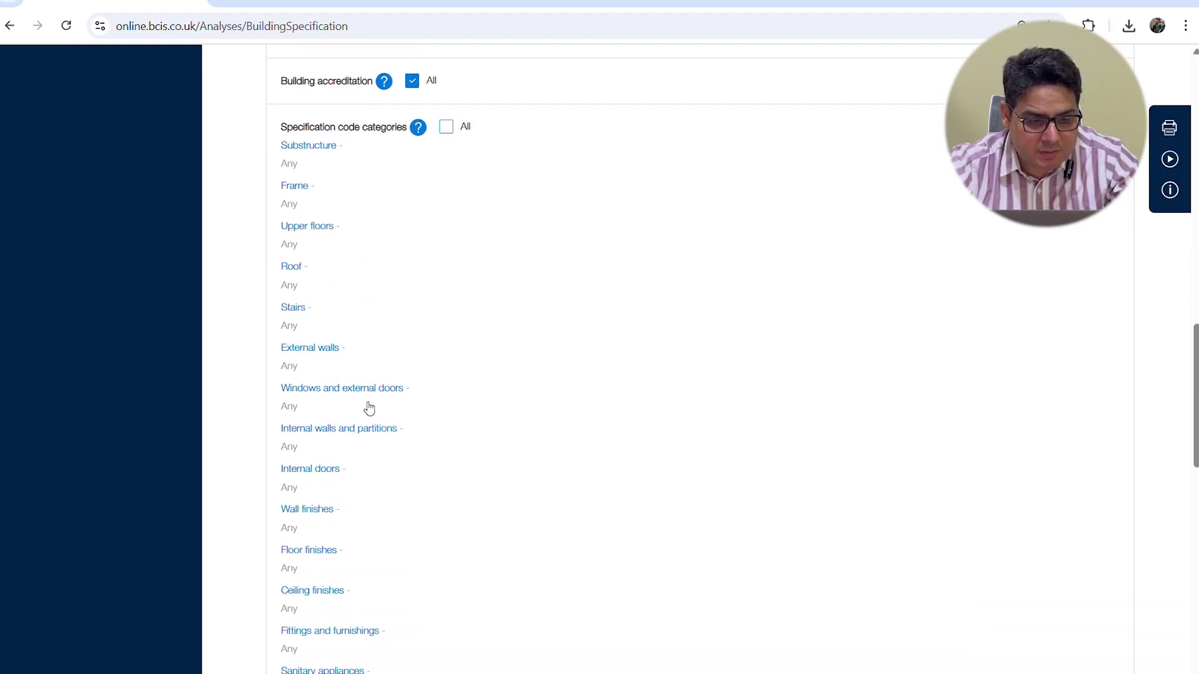
scroll(368, 407, "down", 2)
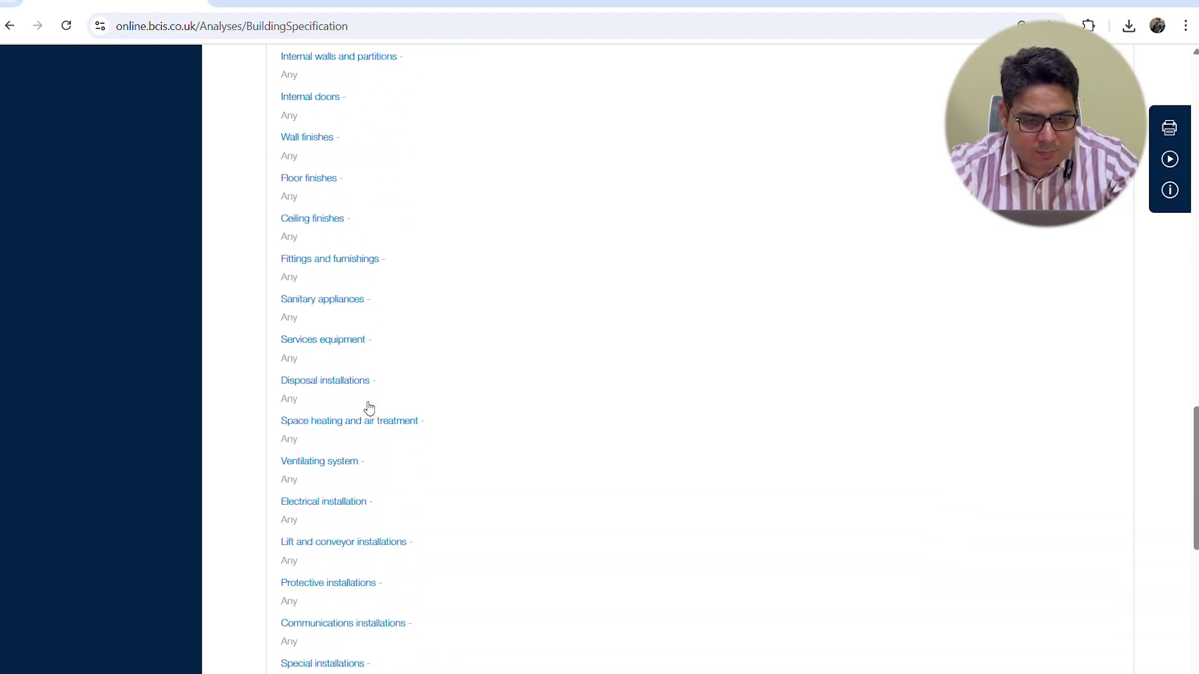
scroll(367, 407, "up", 6)
left_click(444, 137)
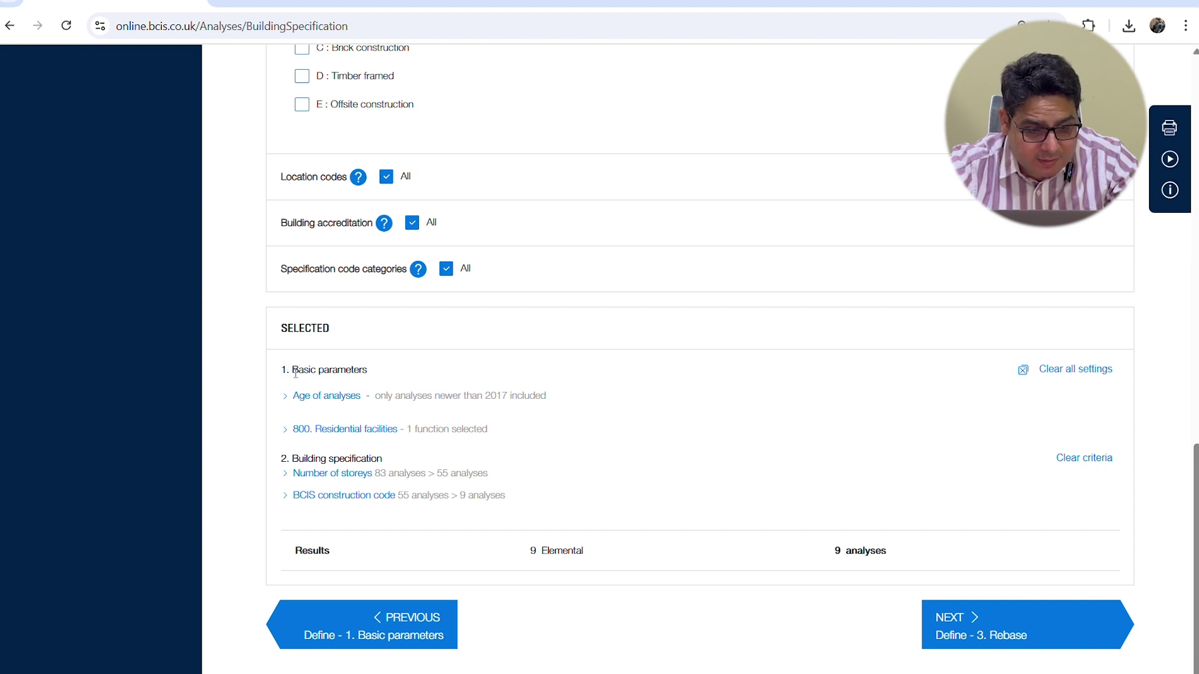
left_click_drag(296, 373, 279, 462)
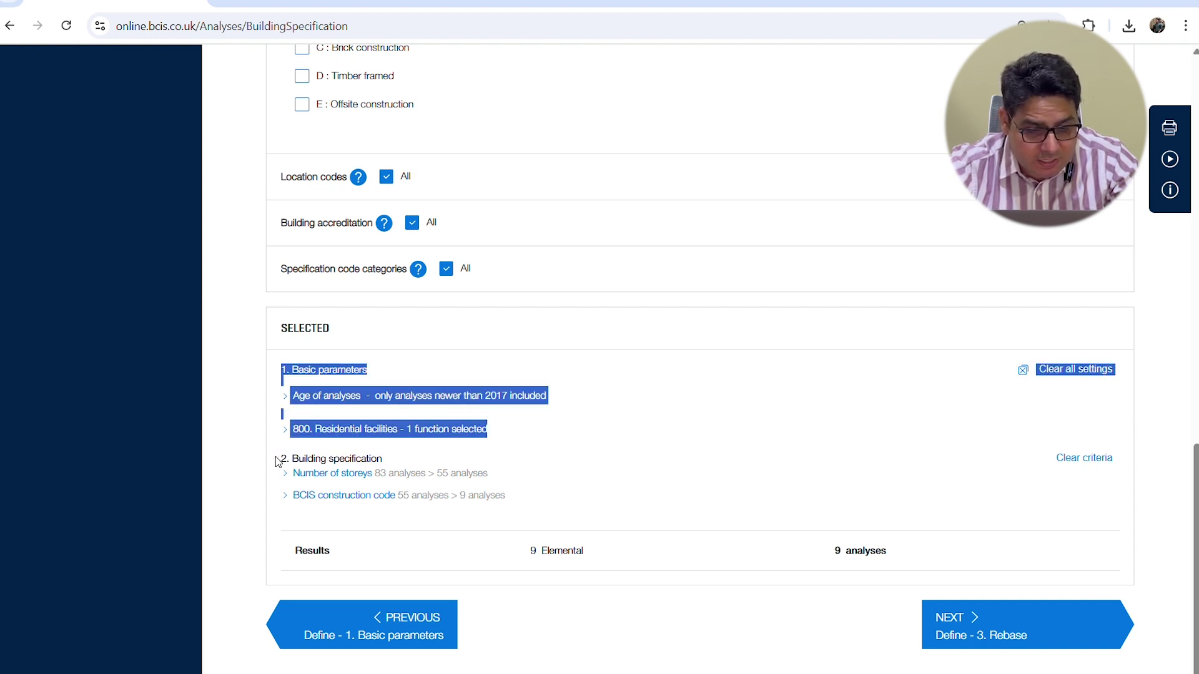
left_click(278, 462)
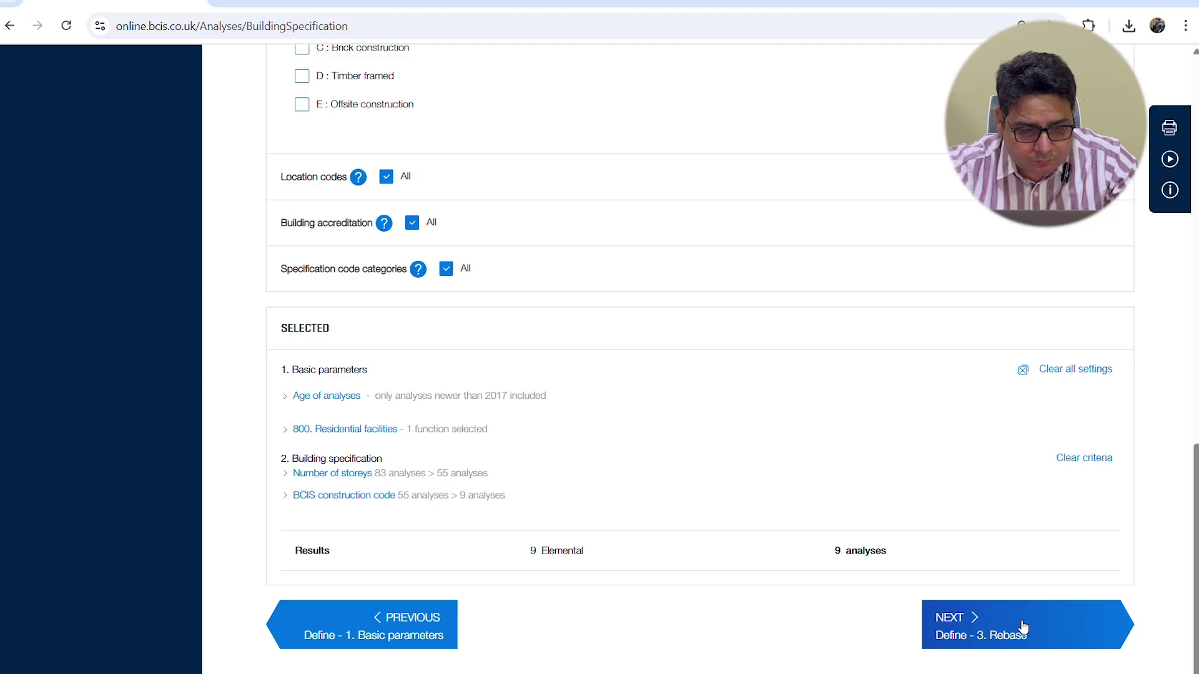
Set the date factor to rebase costs to 2Q 2025 (401; forecast).
scroll(845, 394, "down", 2)
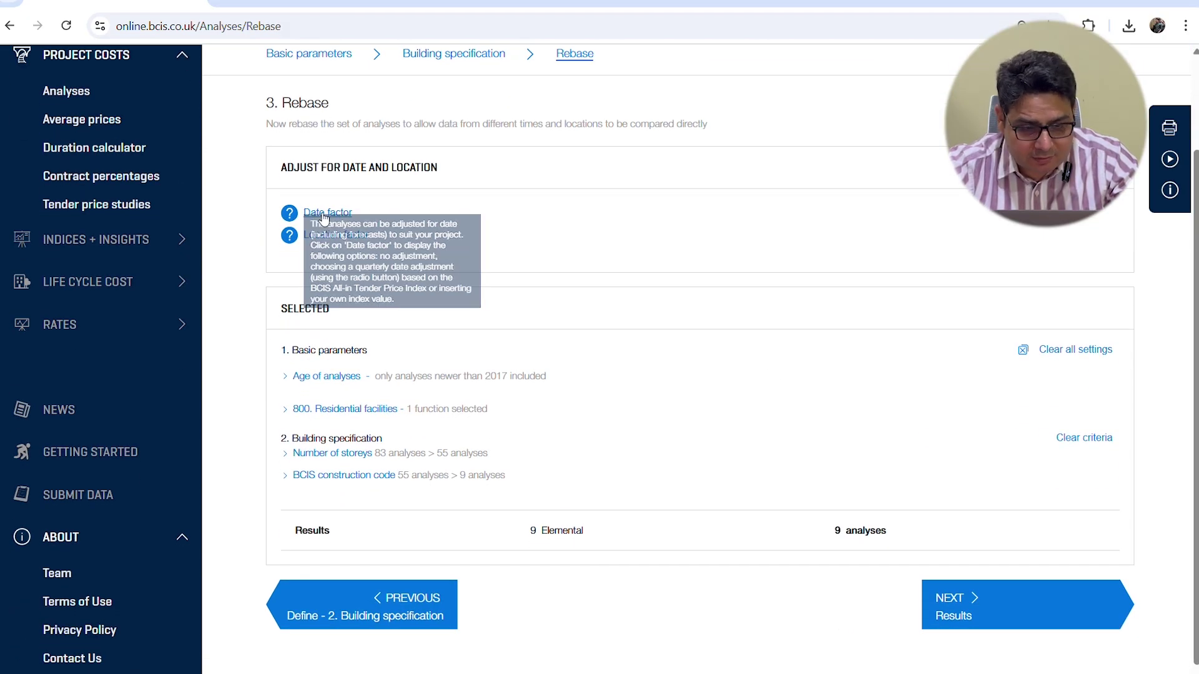
left_click(327, 213)
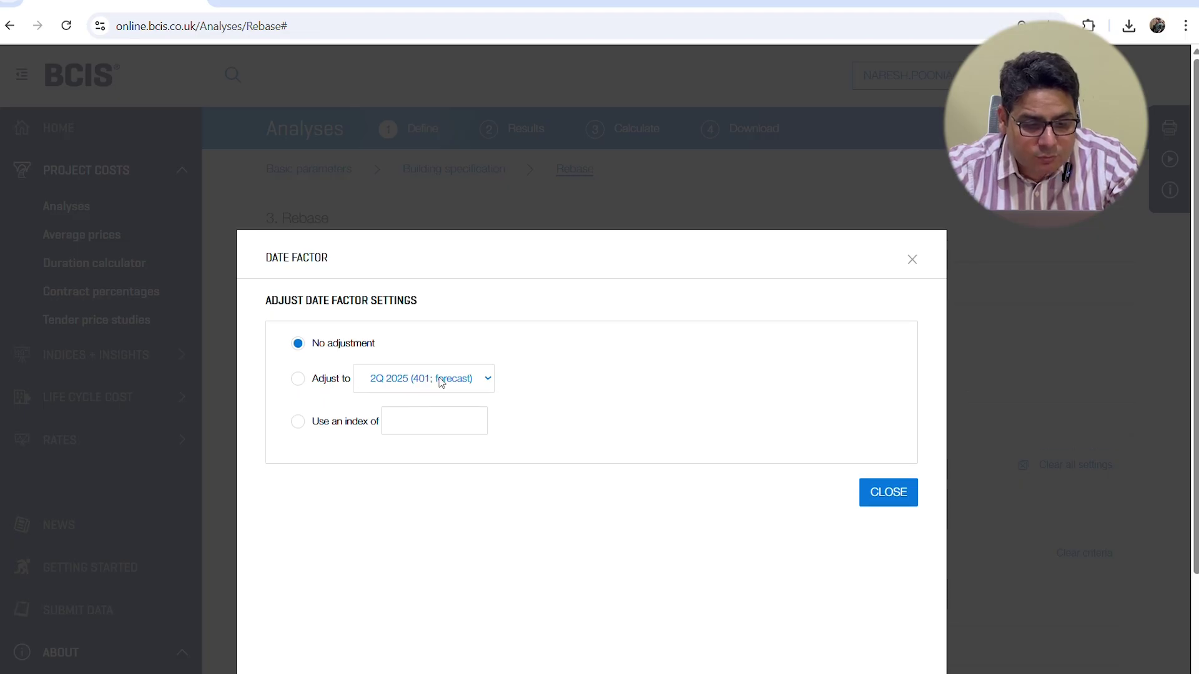
left_click(297, 382)
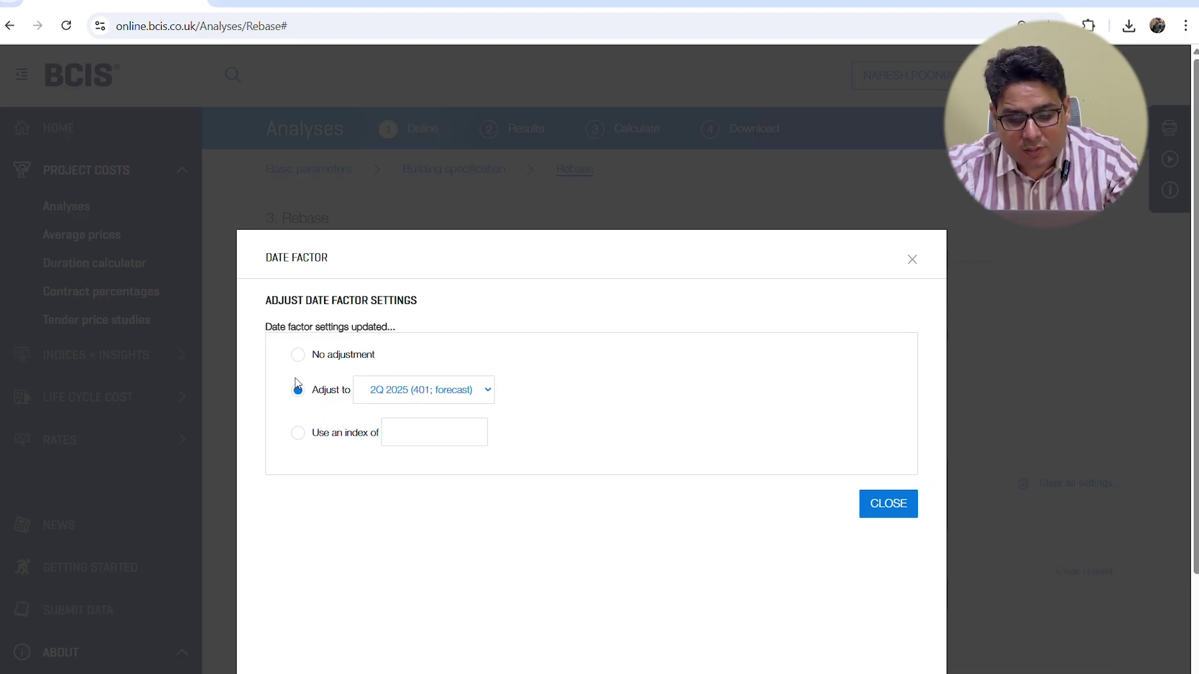
left_click(887, 500)
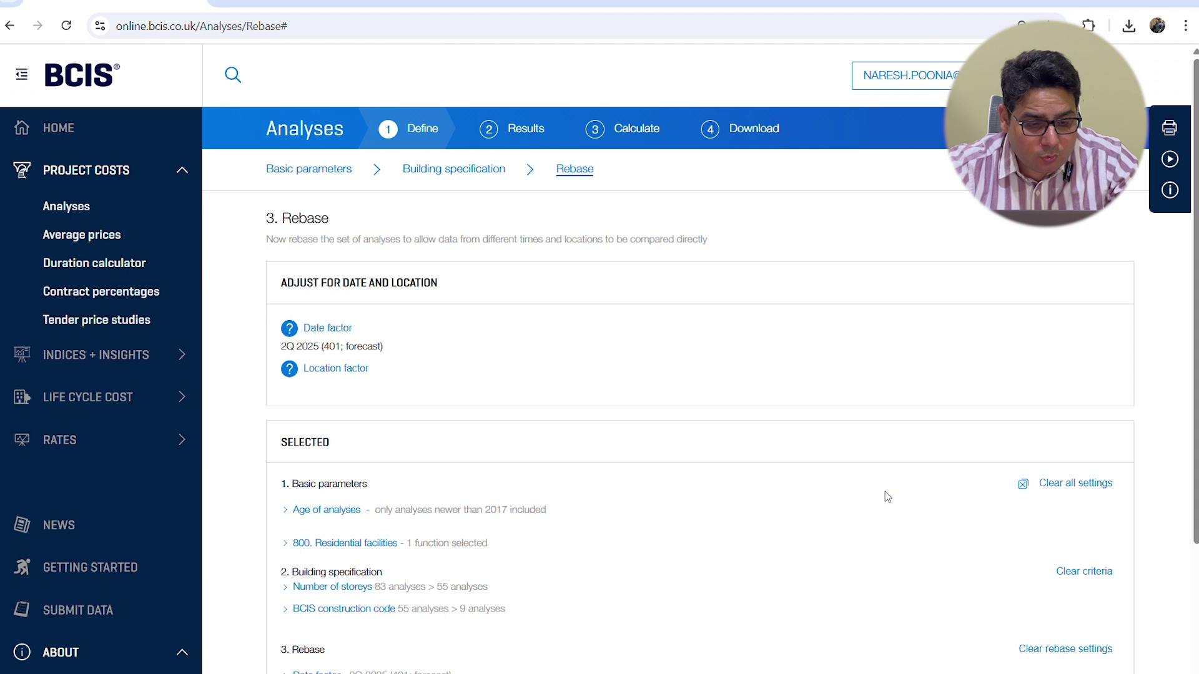
Set the location factor to rebase costs to London (121; sample 1044).
left_click(287, 369)
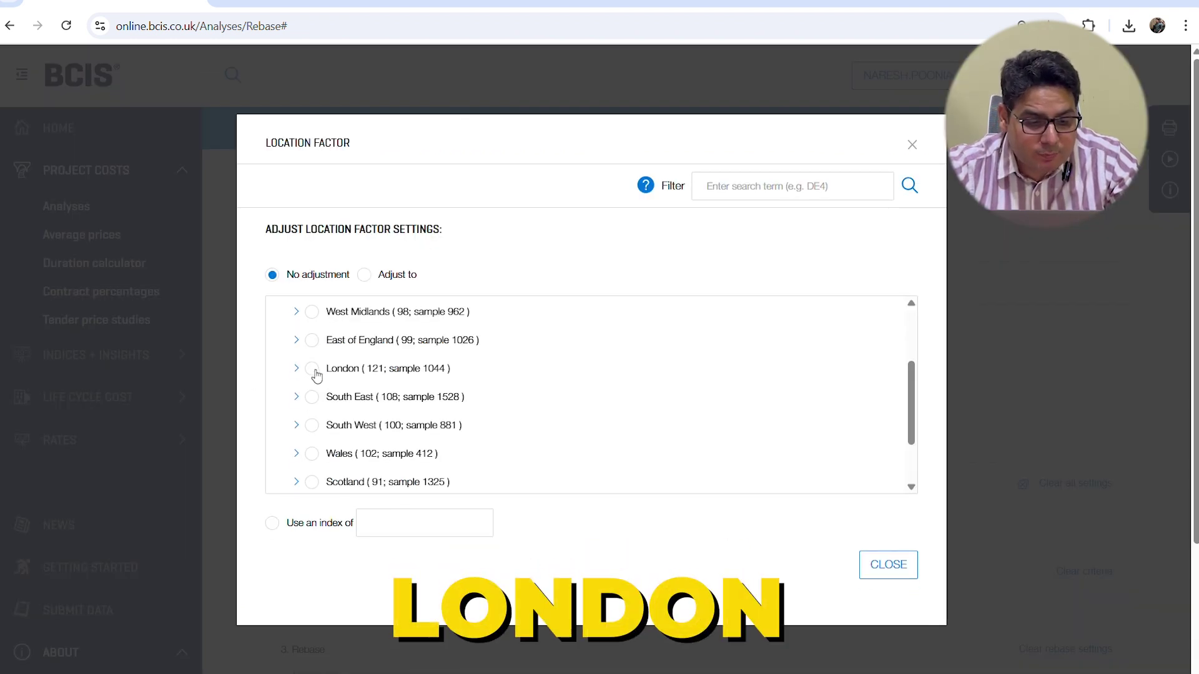
left_click(311, 369)
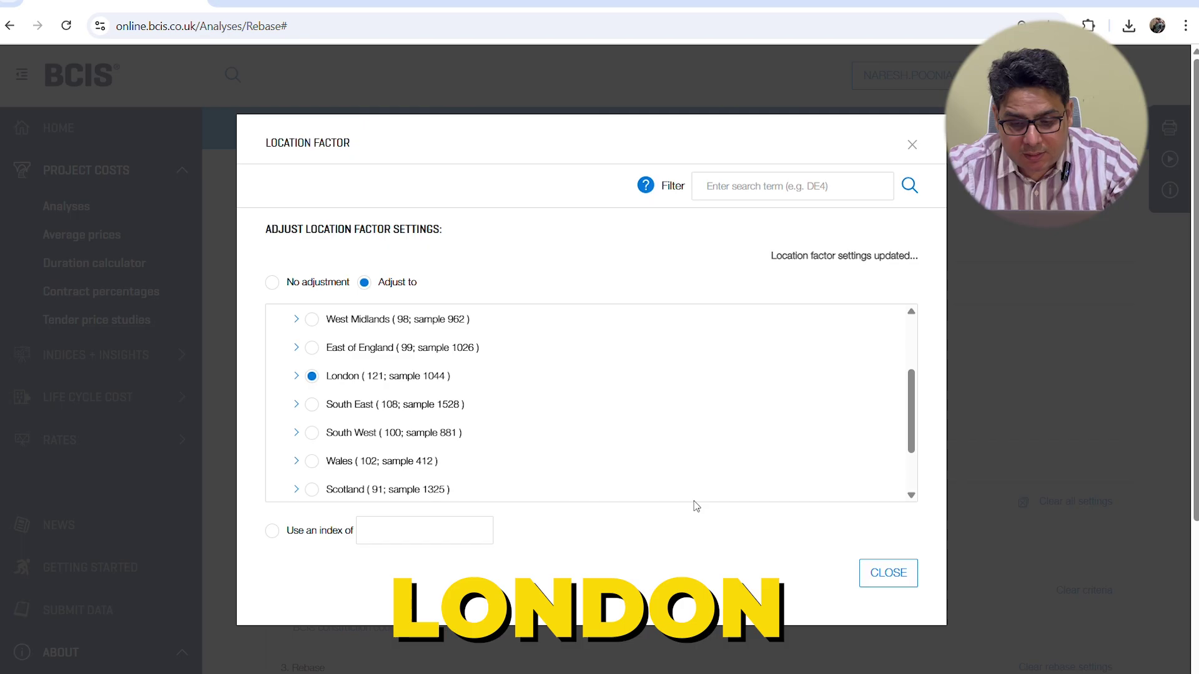
left_click(894, 571)
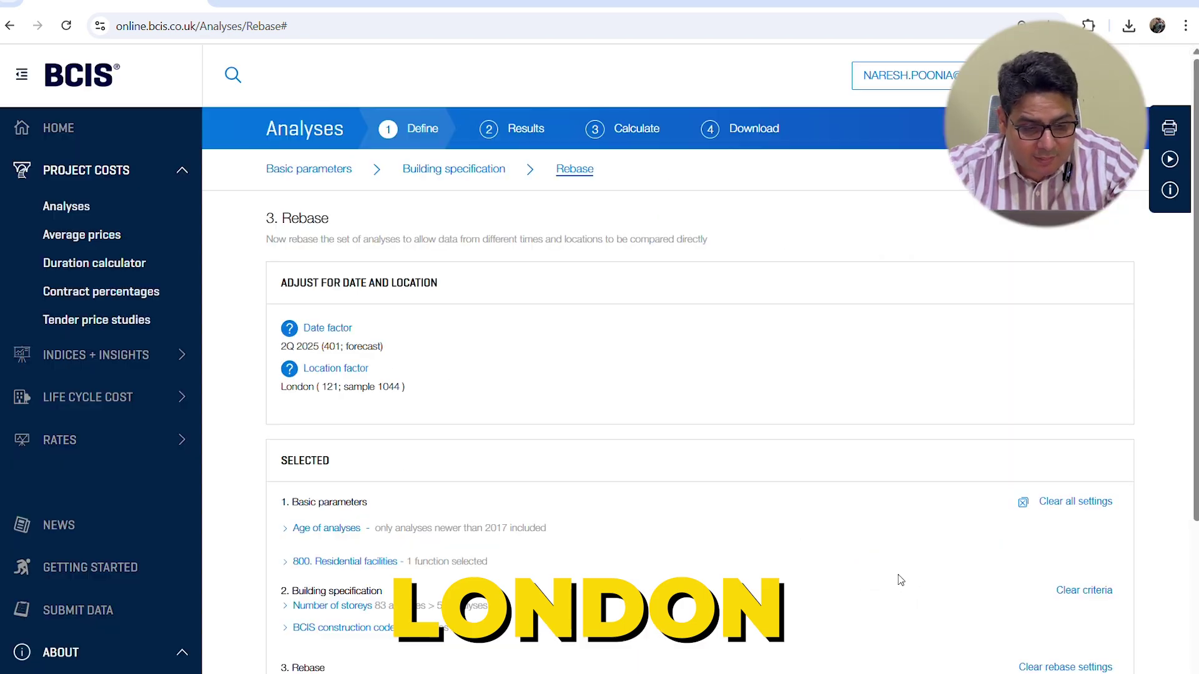
scroll(728, 502, "down", 3)
scroll(719, 513, "down", 1)
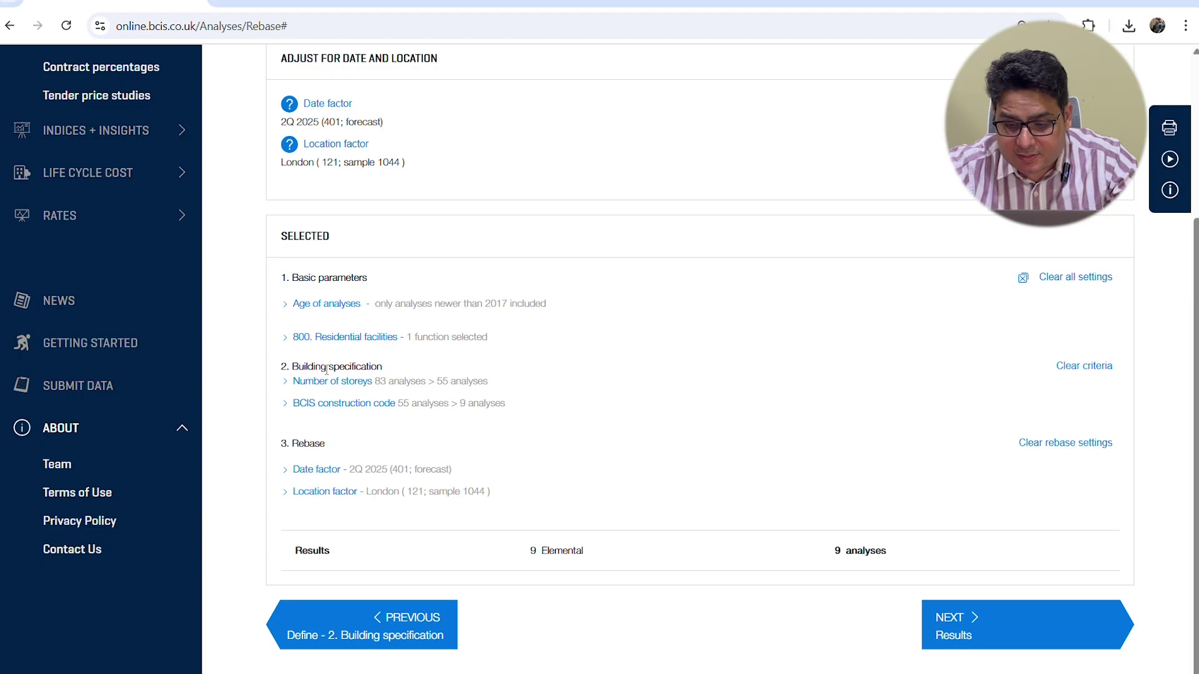
Go to the Results list of the 9 matching flat analyses.
left_click(980, 618)
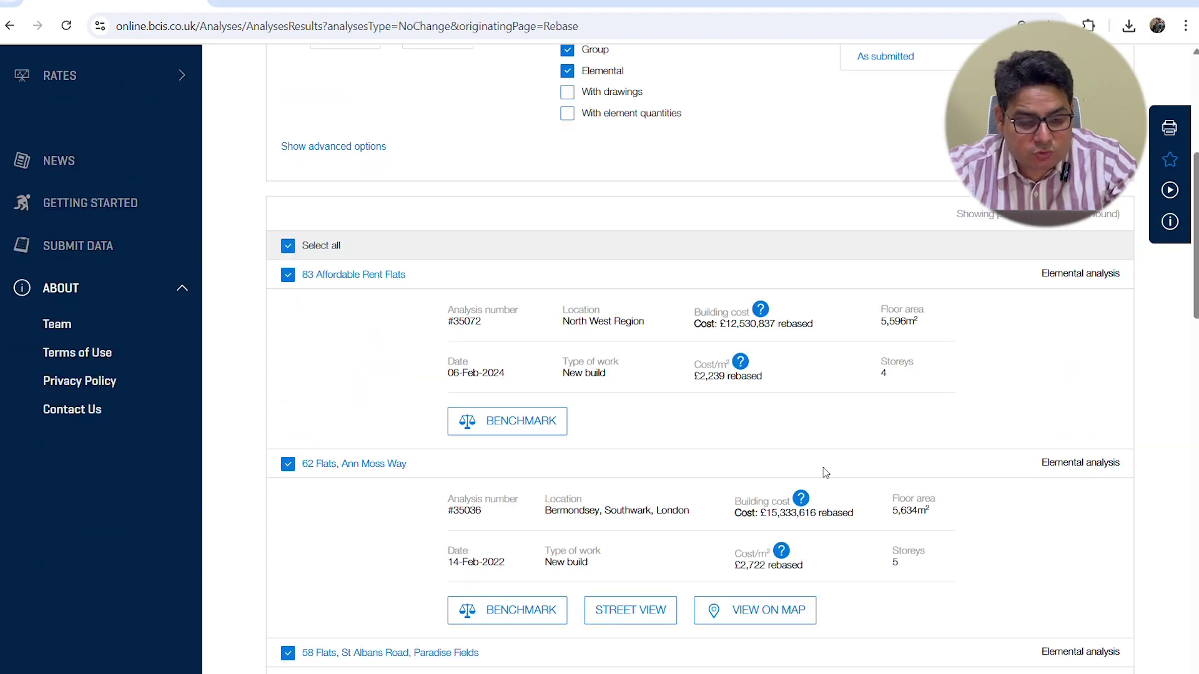
scroll(822, 468, "down", 1)
scroll(824, 473, "down", 2)
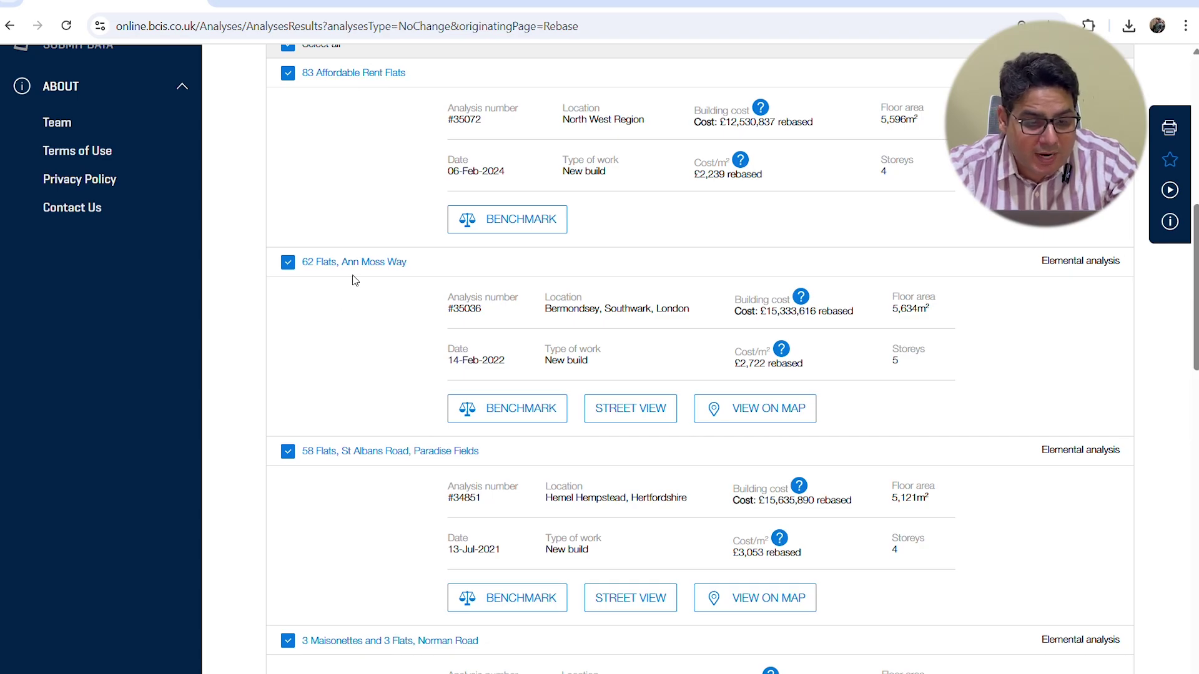
scroll(354, 281, "down", 1)
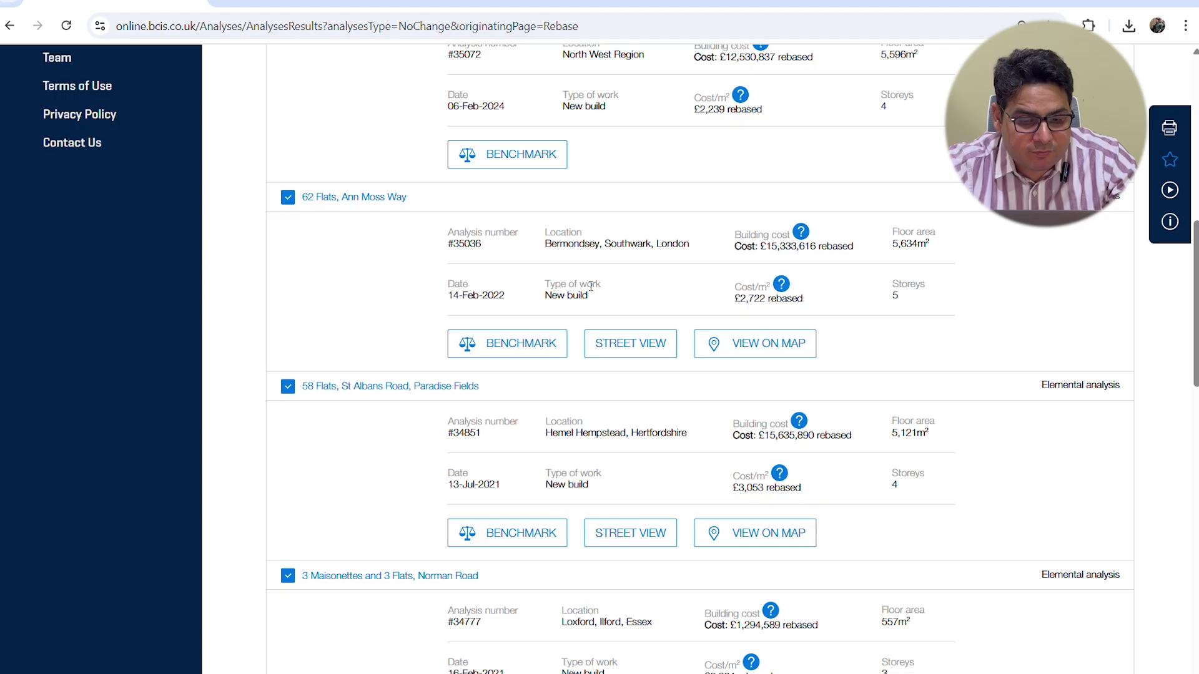
View the Ann Moss Way site in Street View and on the map, then review the results.
left_click(635, 349)
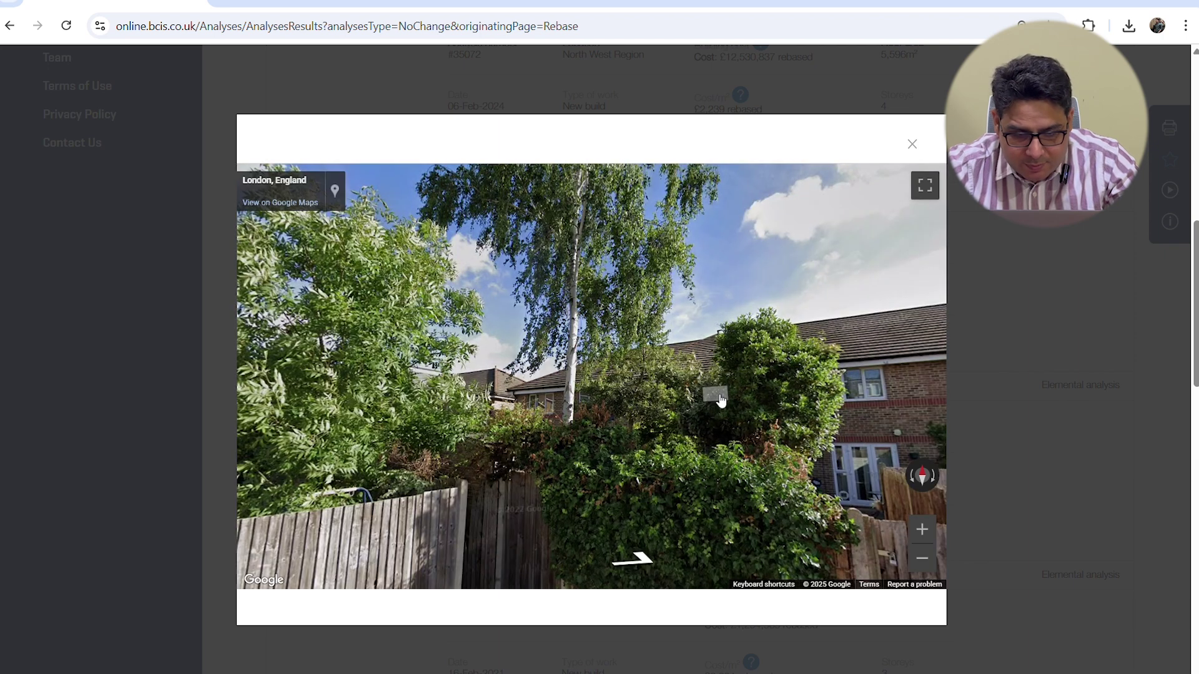
left_click(721, 400)
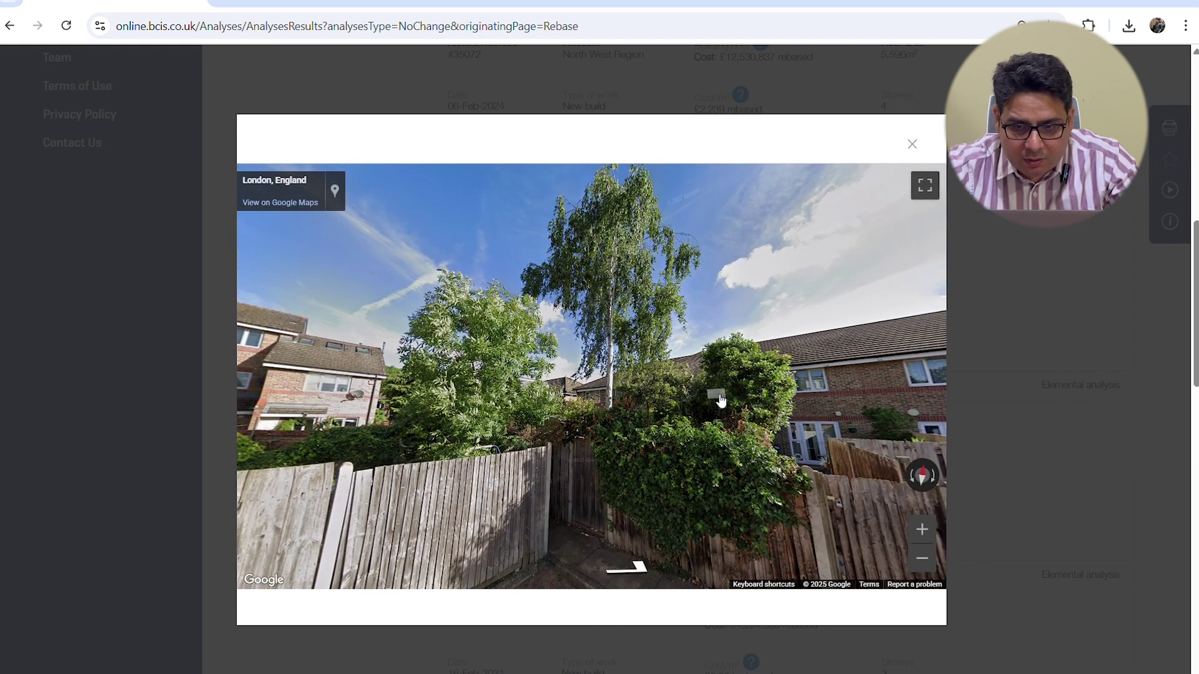
left_click(912, 144)
left_click(758, 345)
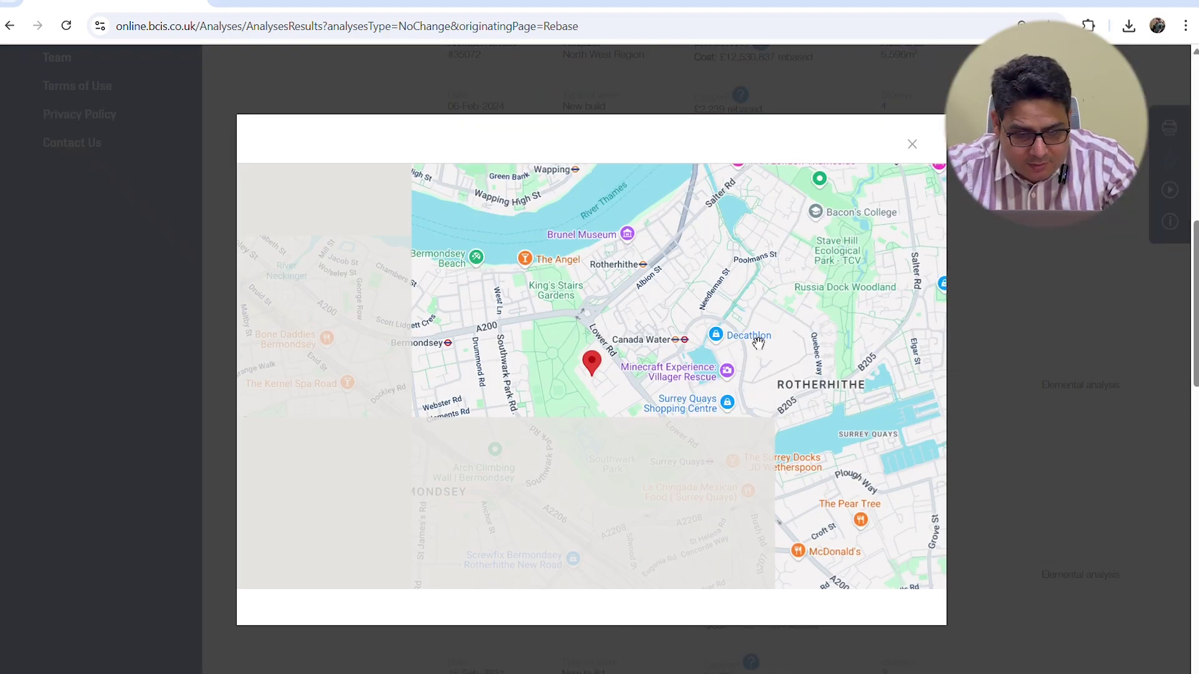
left_click(912, 145)
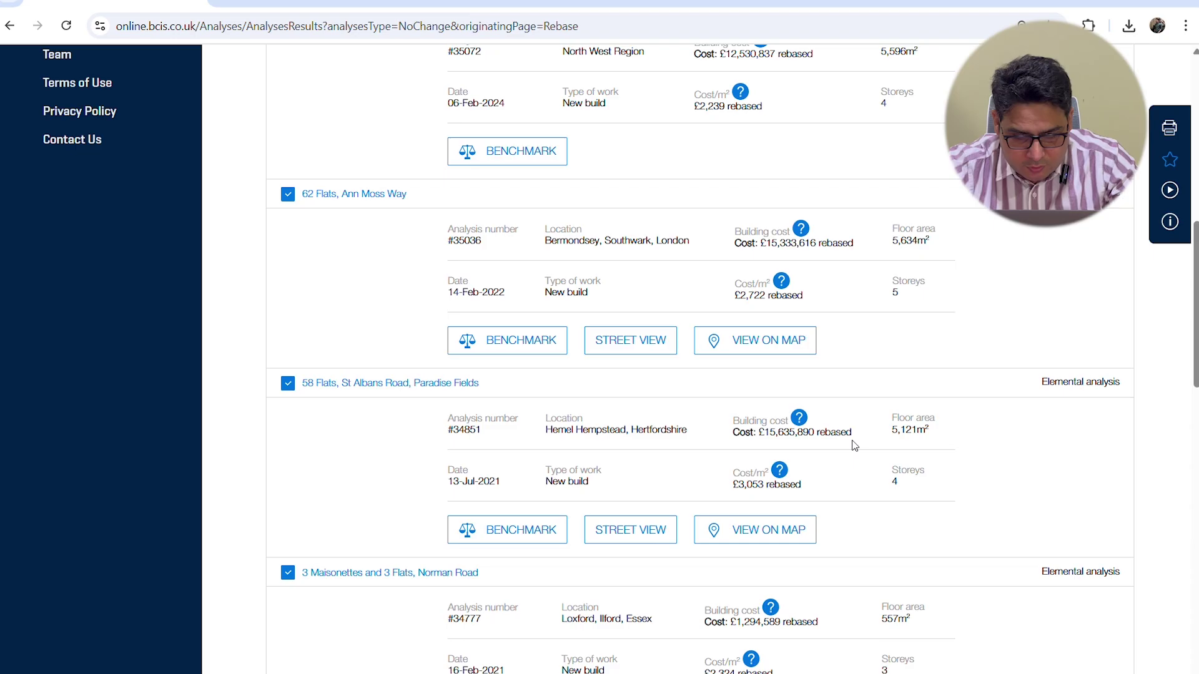
scroll(853, 445, "down", 5)
scroll(855, 445, "down", 12)
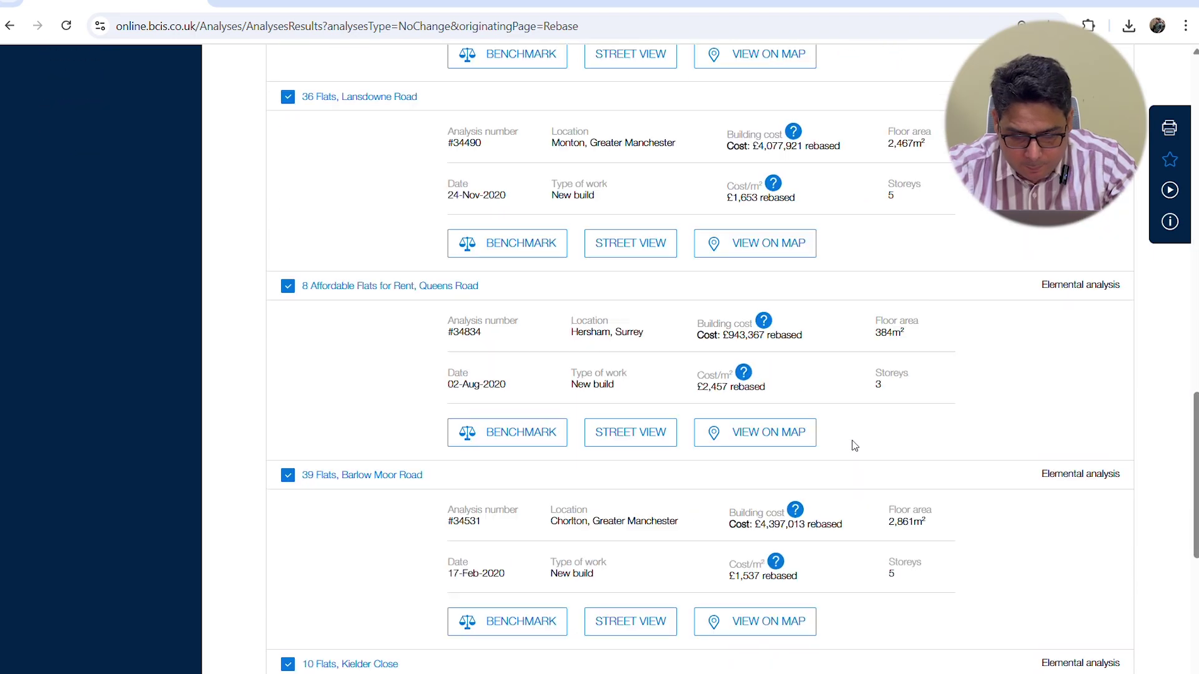
scroll(854, 445, "down", 1)
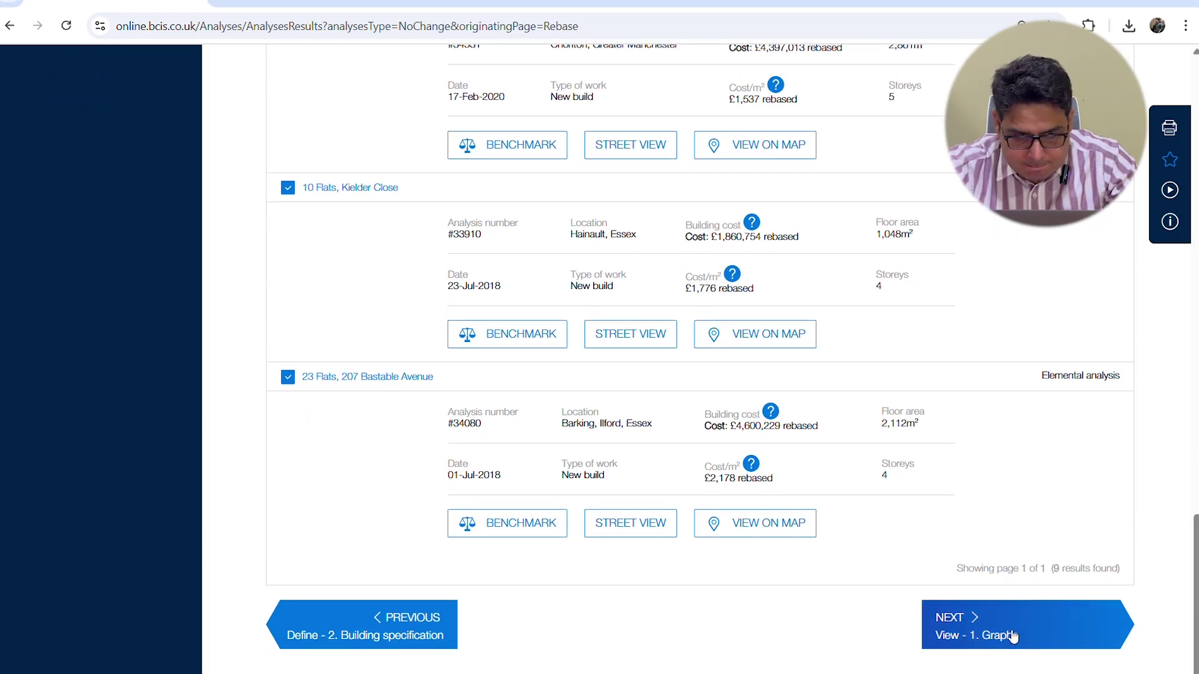
scroll(787, 324, "up", 3)
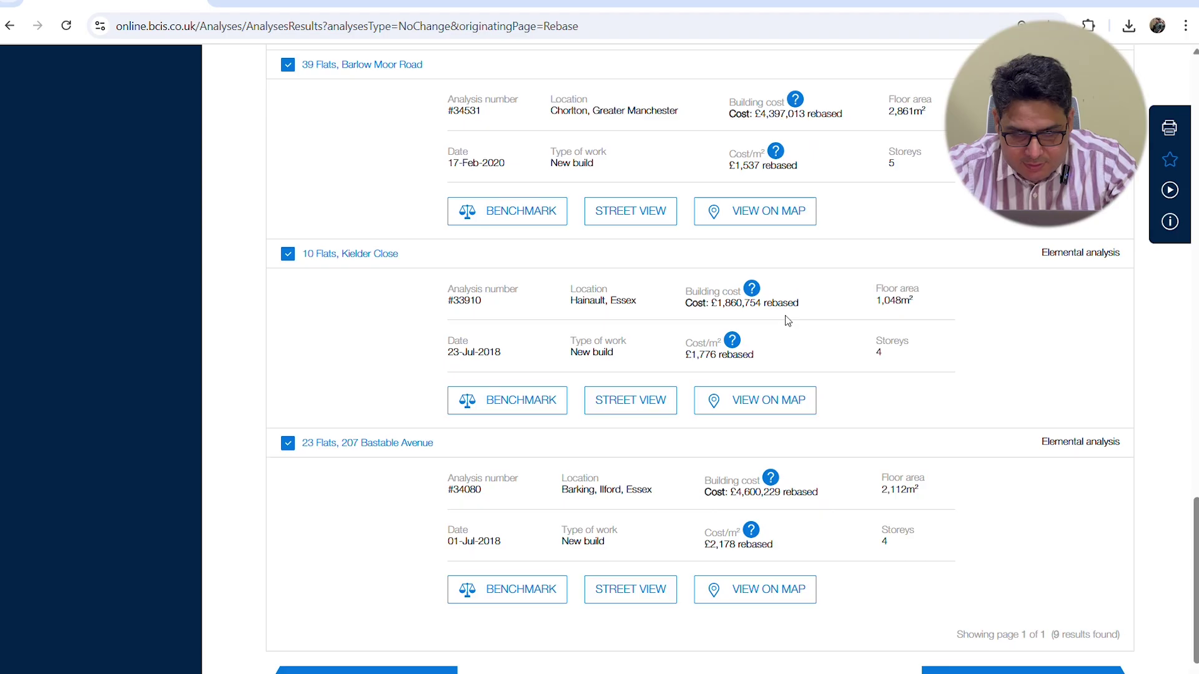
scroll(787, 321, "up", 10)
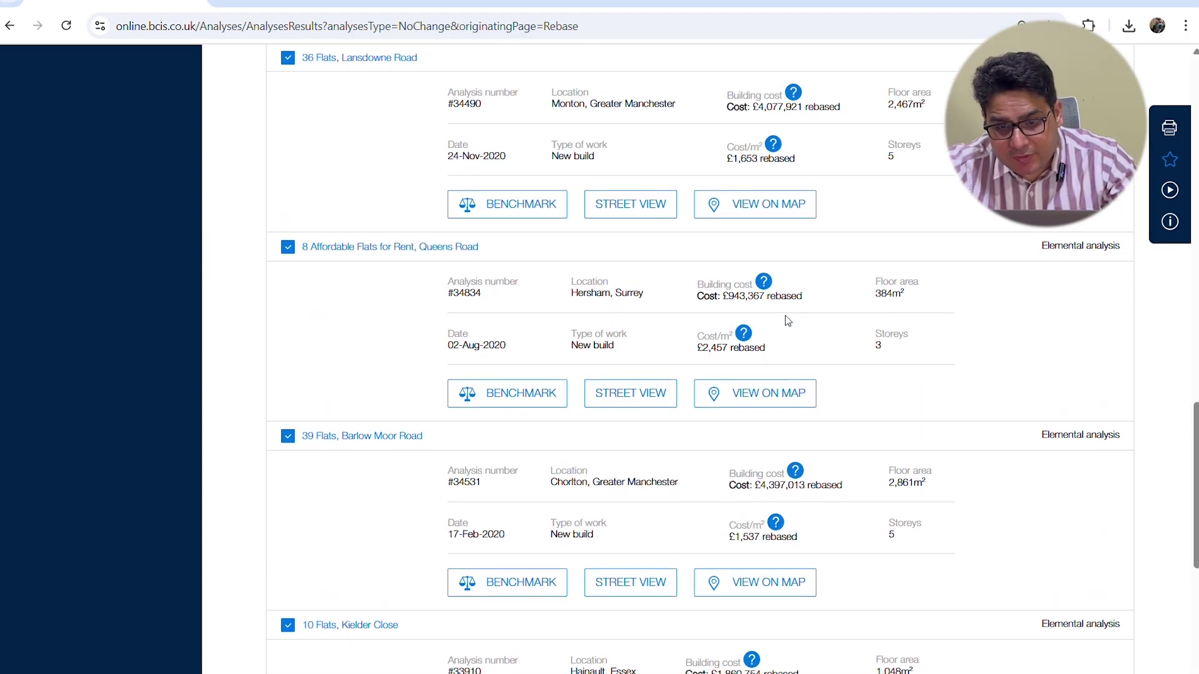
scroll(787, 321, "up", 8)
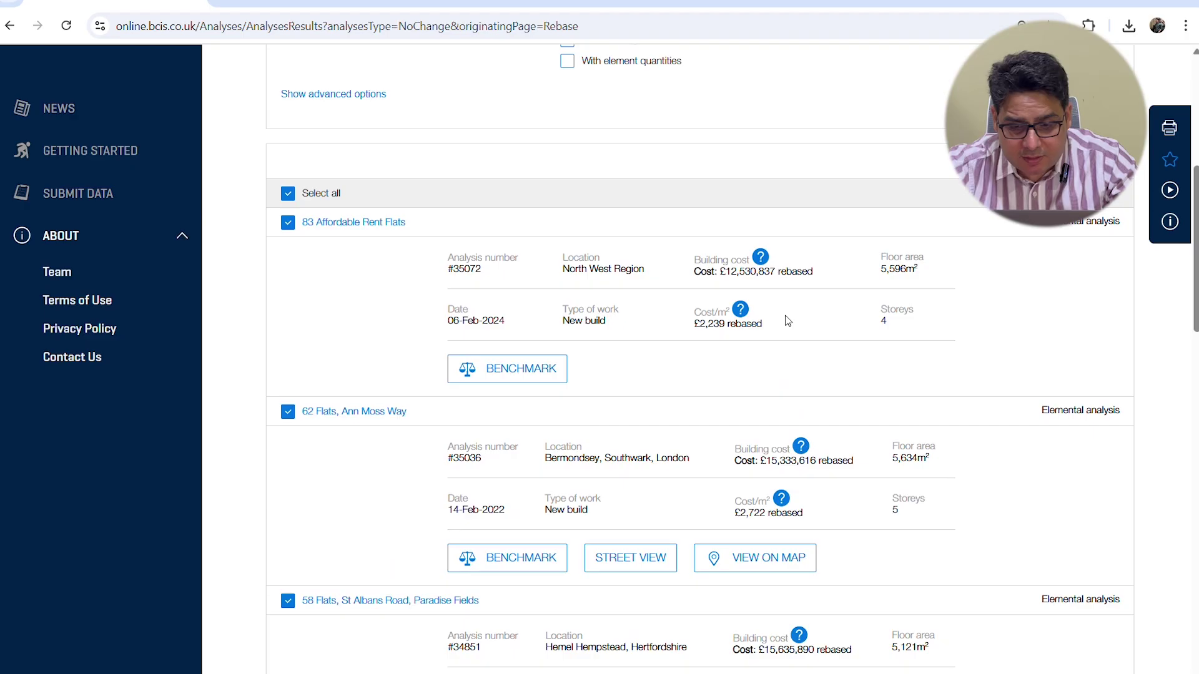
scroll(387, 428, "down", 20)
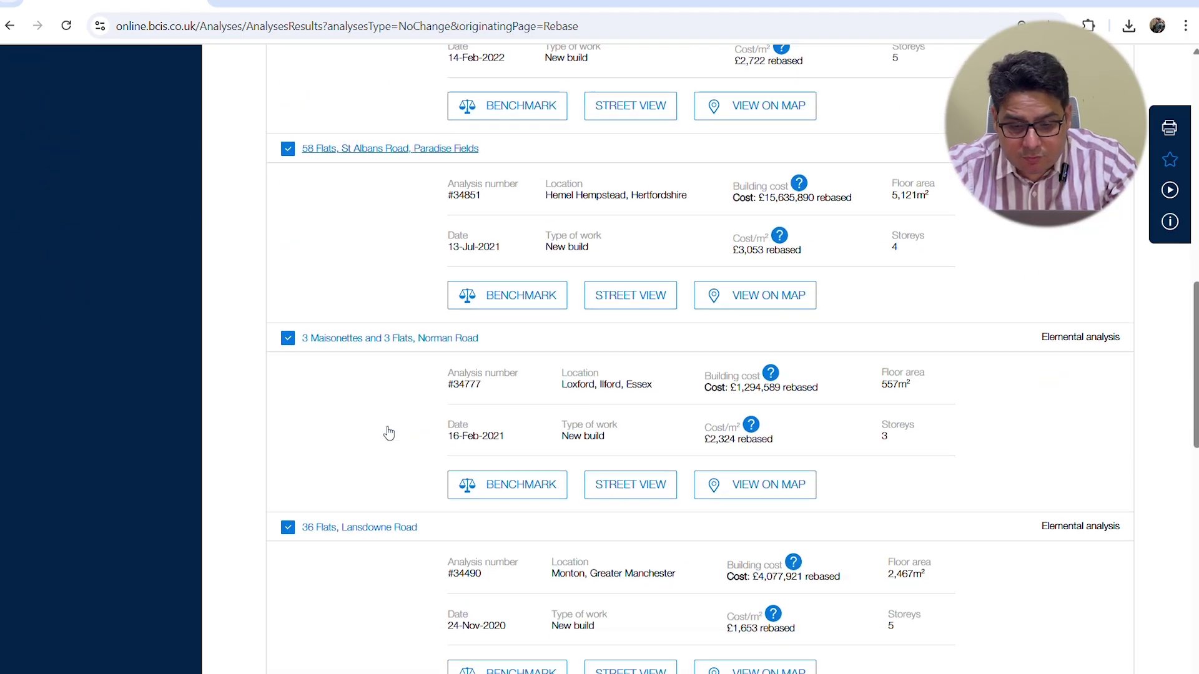
scroll(387, 433, "down", 2)
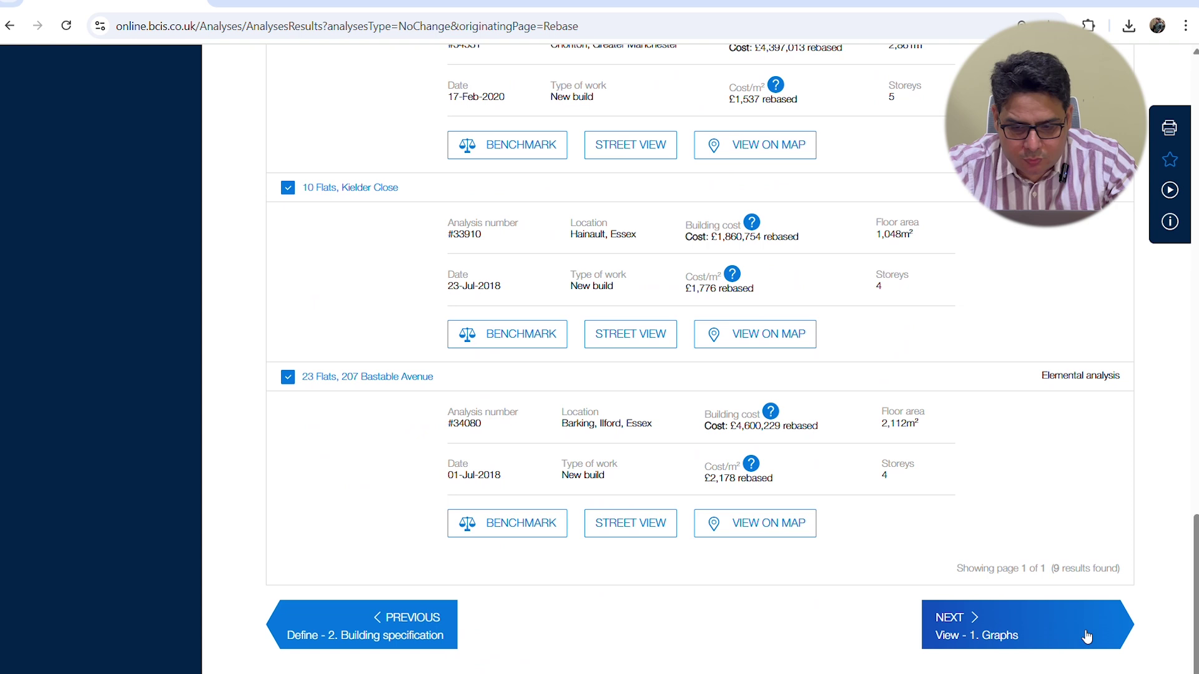
Show graphs and statistics and highlight analysis #35072, its 06-Feb-2024 date and £2,239 cost/m².
left_click(1027, 621)
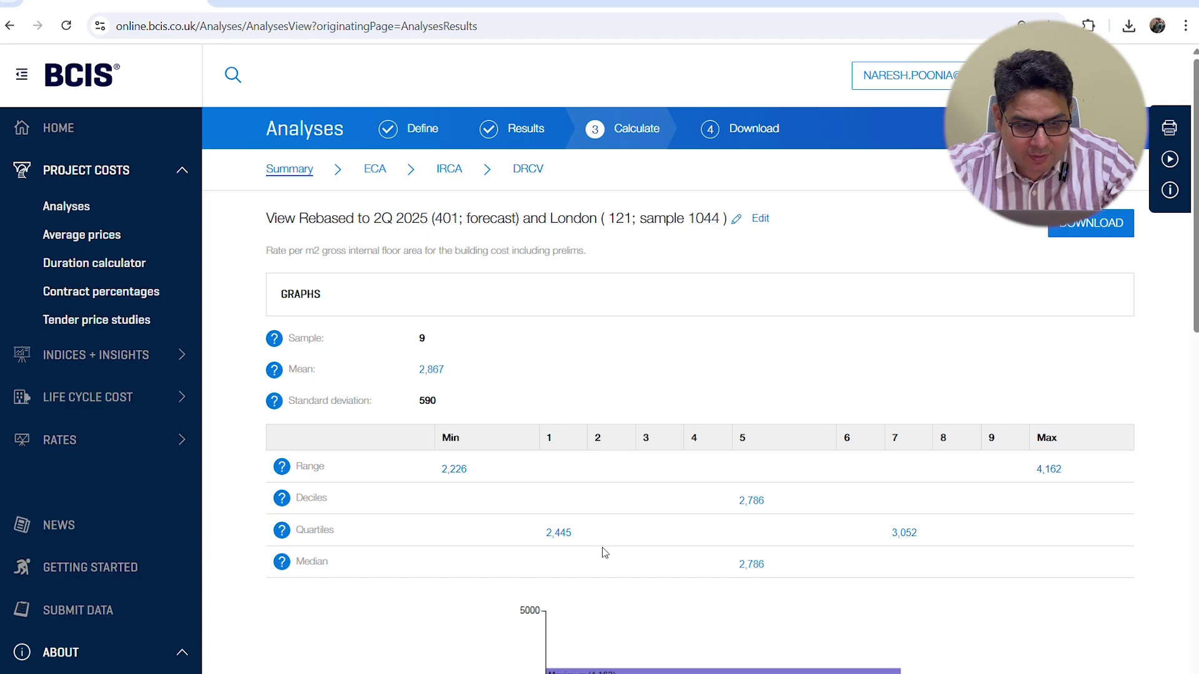
scroll(722, 521, "down", 12)
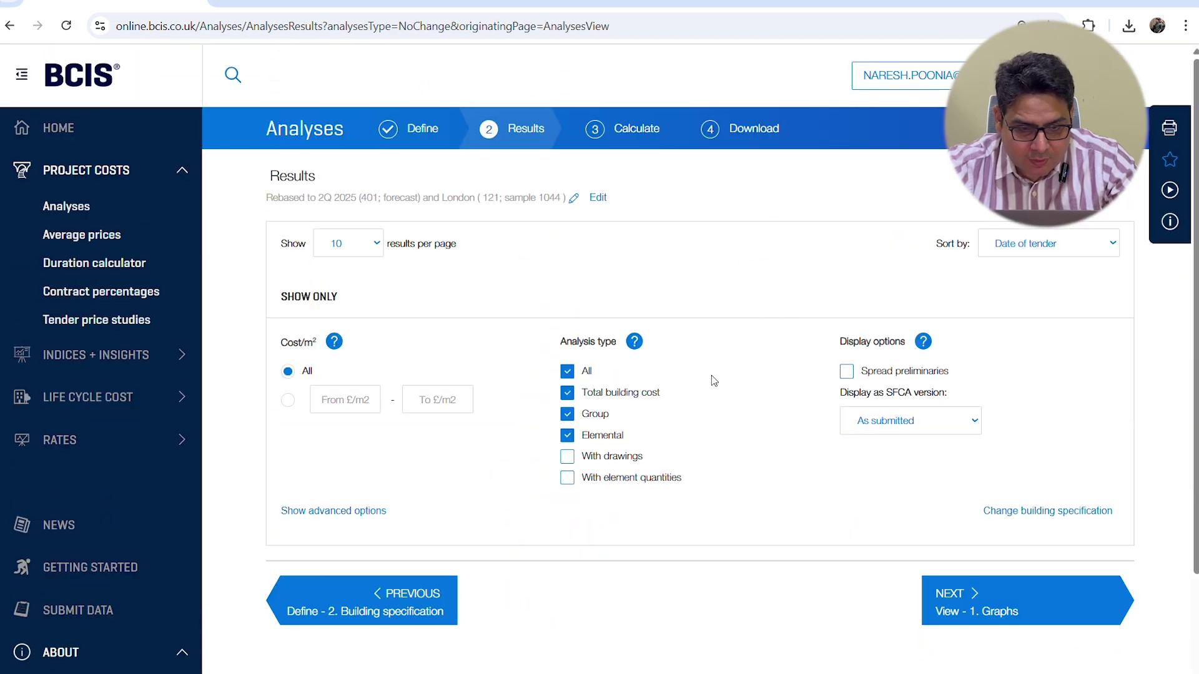
scroll(589, 605, "down", 9)
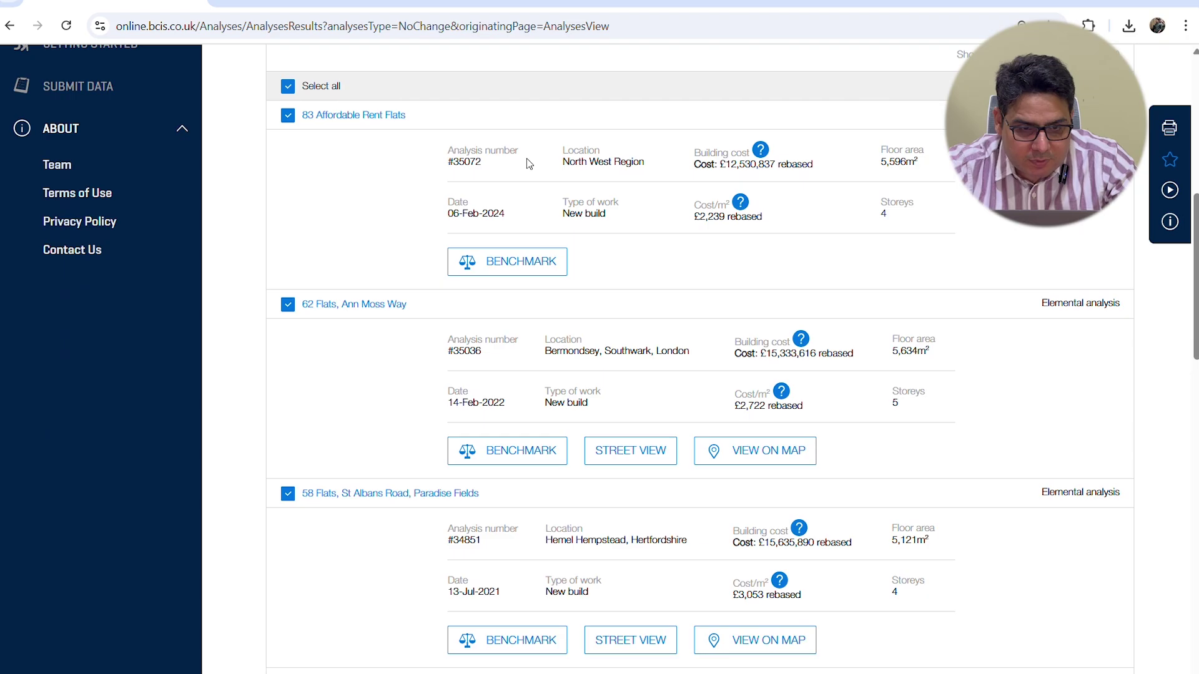
left_click_drag(448, 161, 513, 165)
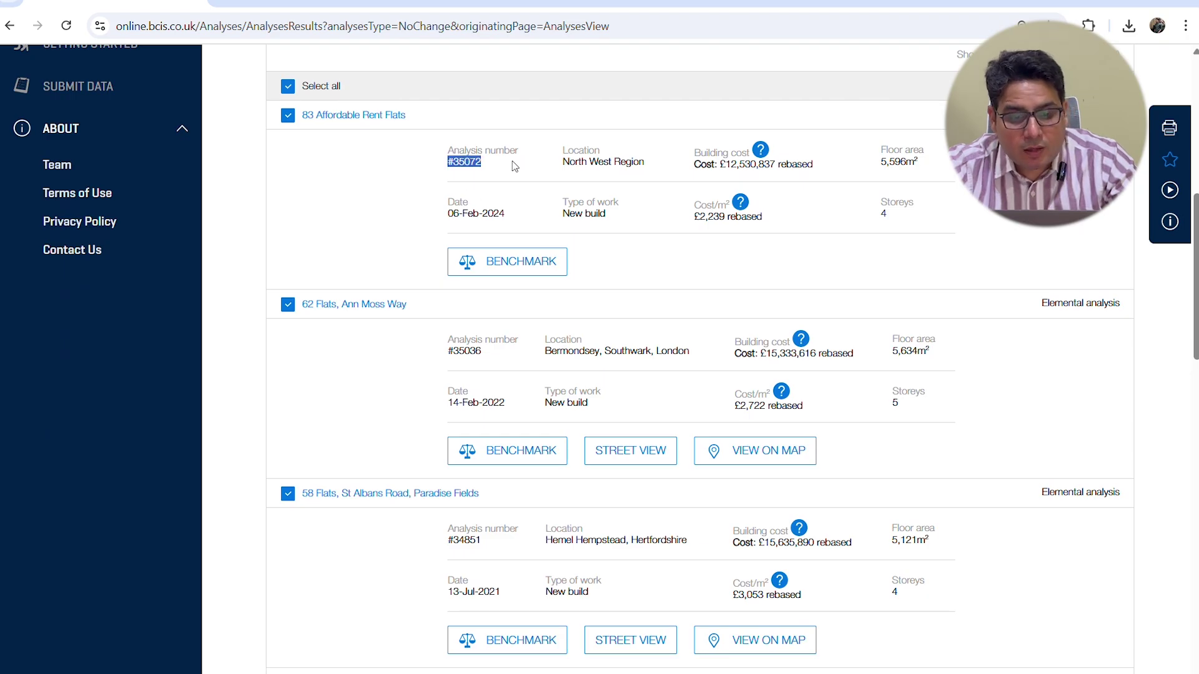
left_click(574, 165)
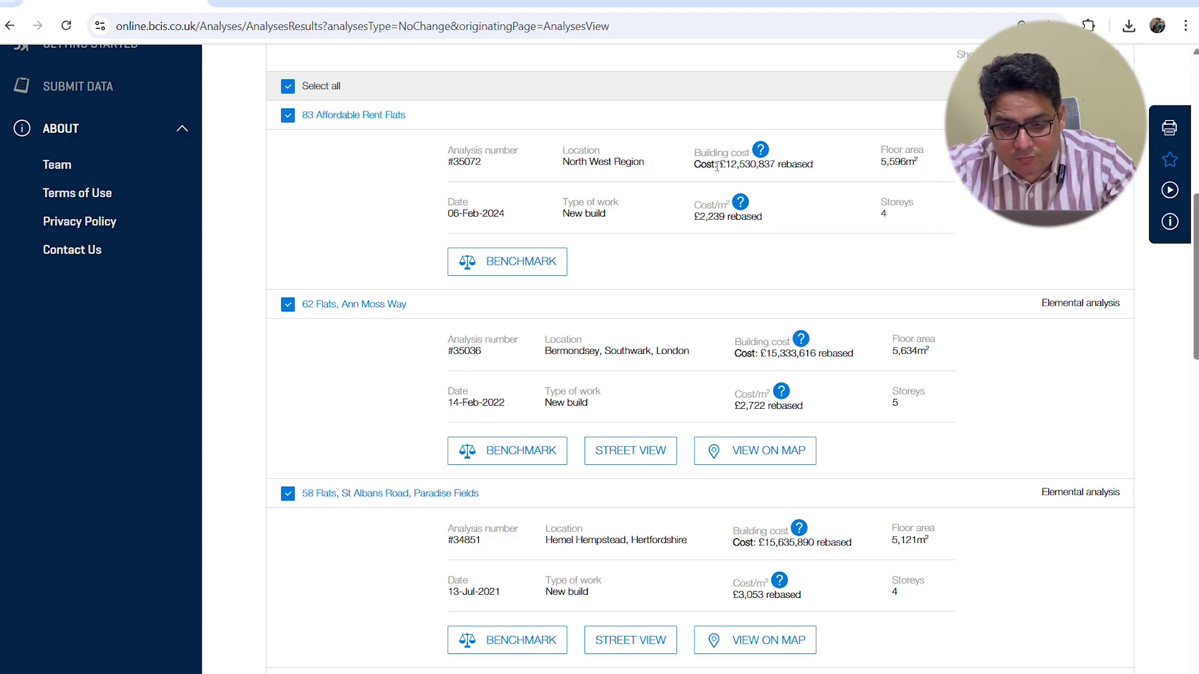
left_click_drag(715, 165, 918, 162)
left_click_drag(448, 214, 606, 215)
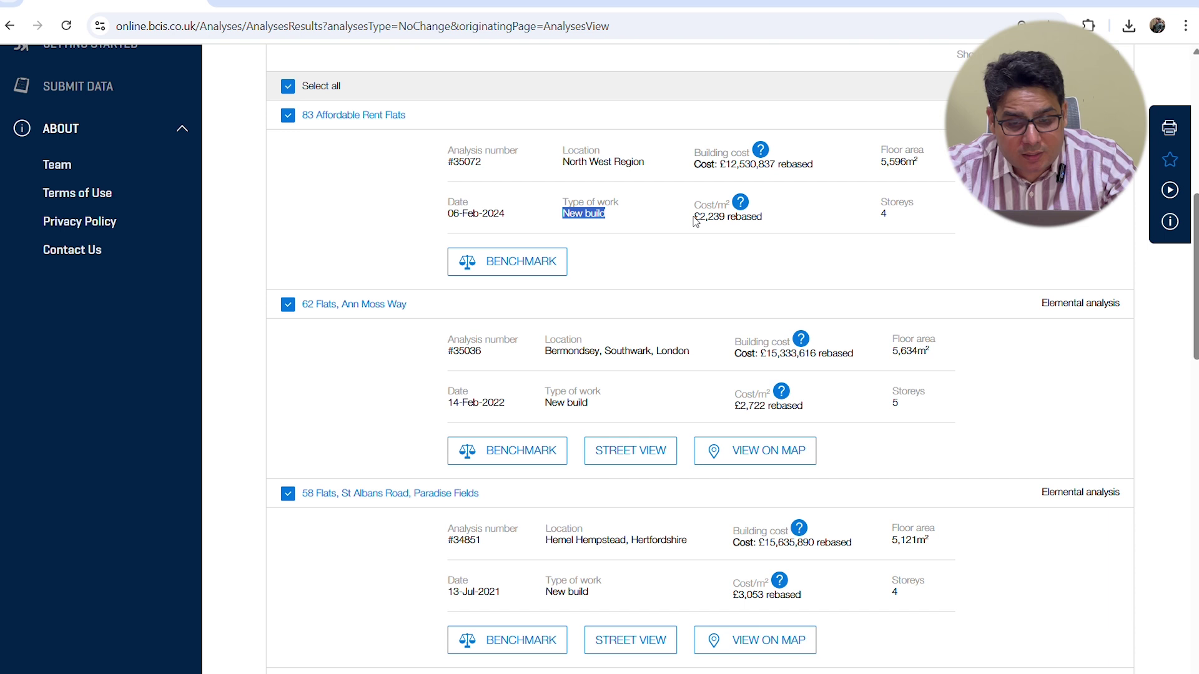
left_click_drag(695, 216, 794, 219)
mouse_move(737, 208)
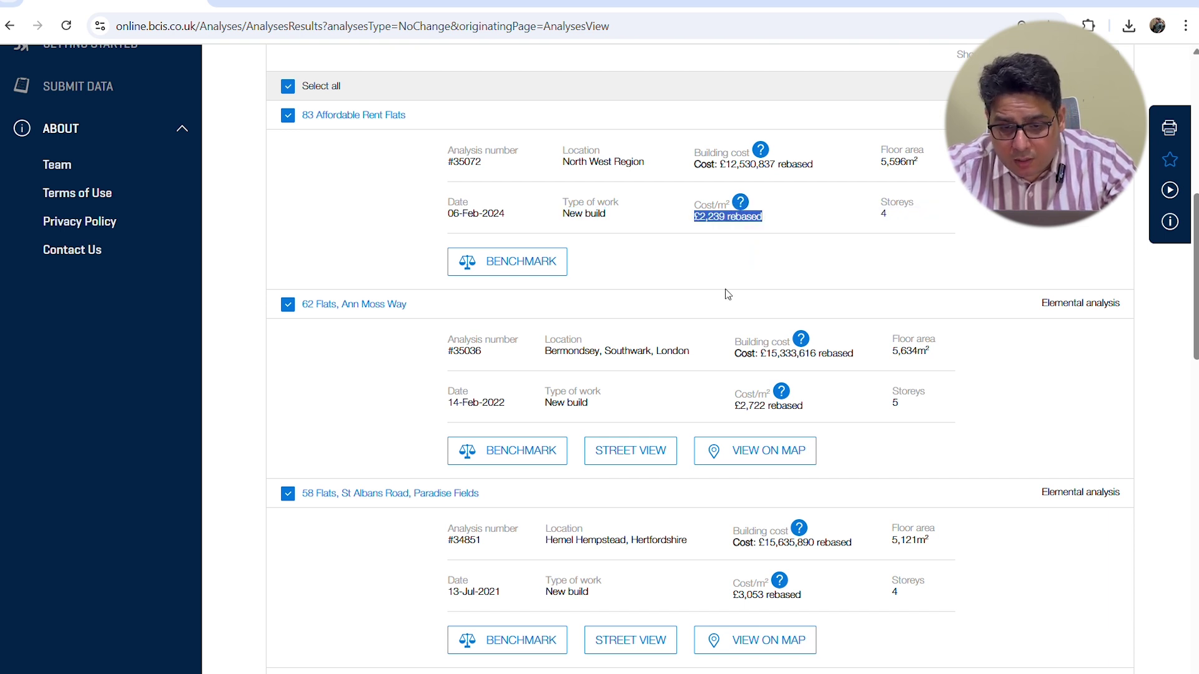
Highlight the £2,722 and £3,053 cost/m² figures, then switch to Average prices.
scroll(726, 356, "down", 2)
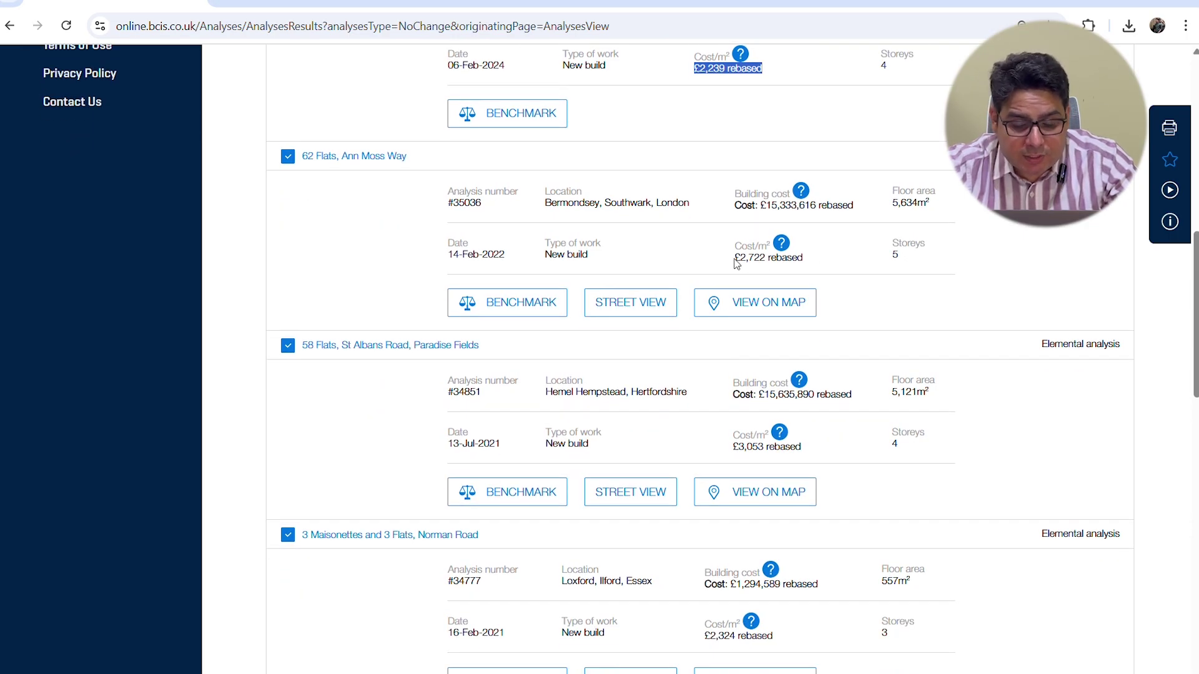
left_click_drag(735, 264, 827, 268)
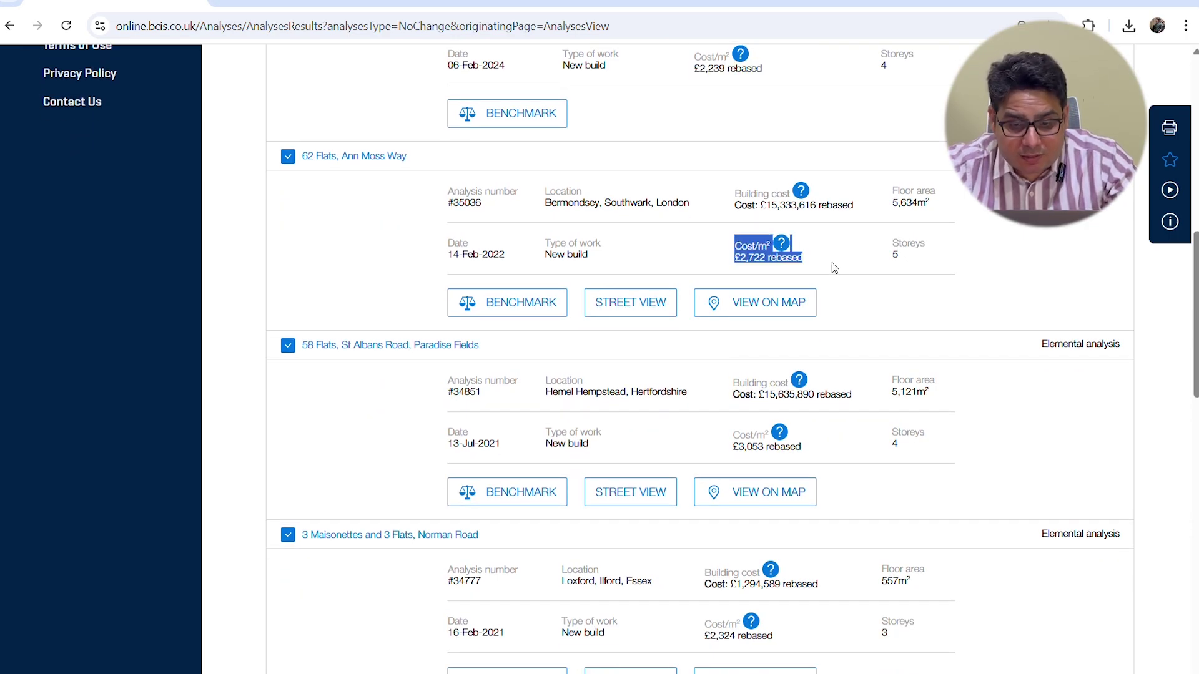
left_click(841, 268)
scroll(841, 268, "down", 2)
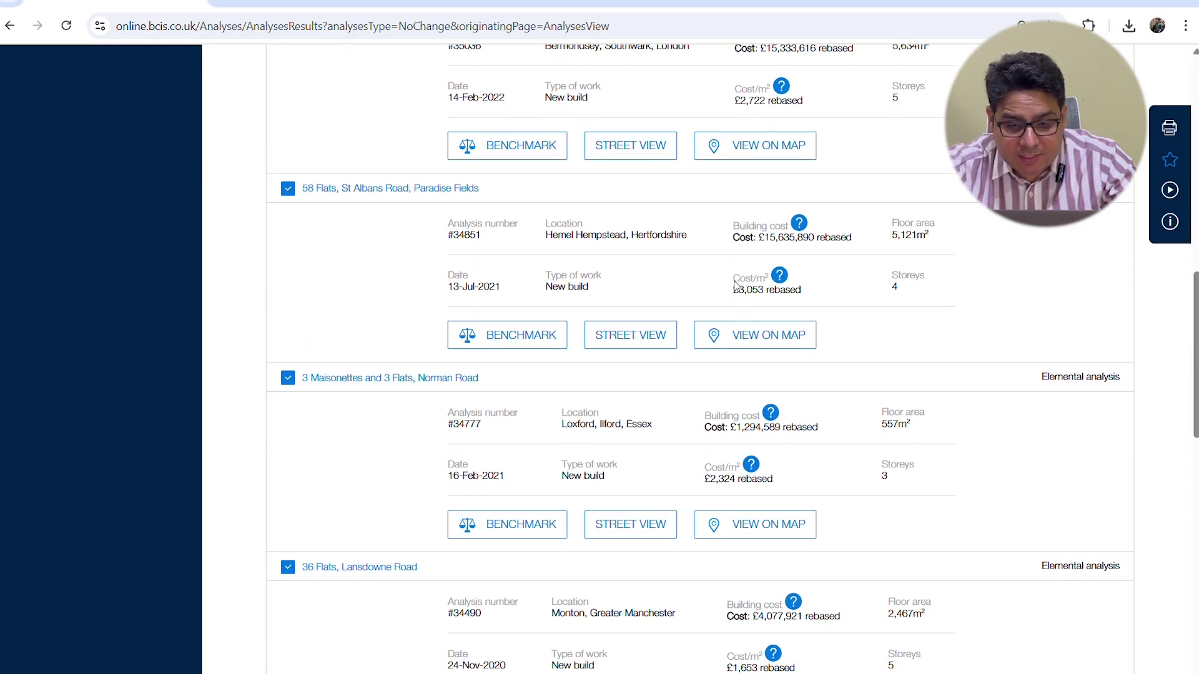
left_click_drag(736, 285, 815, 300)
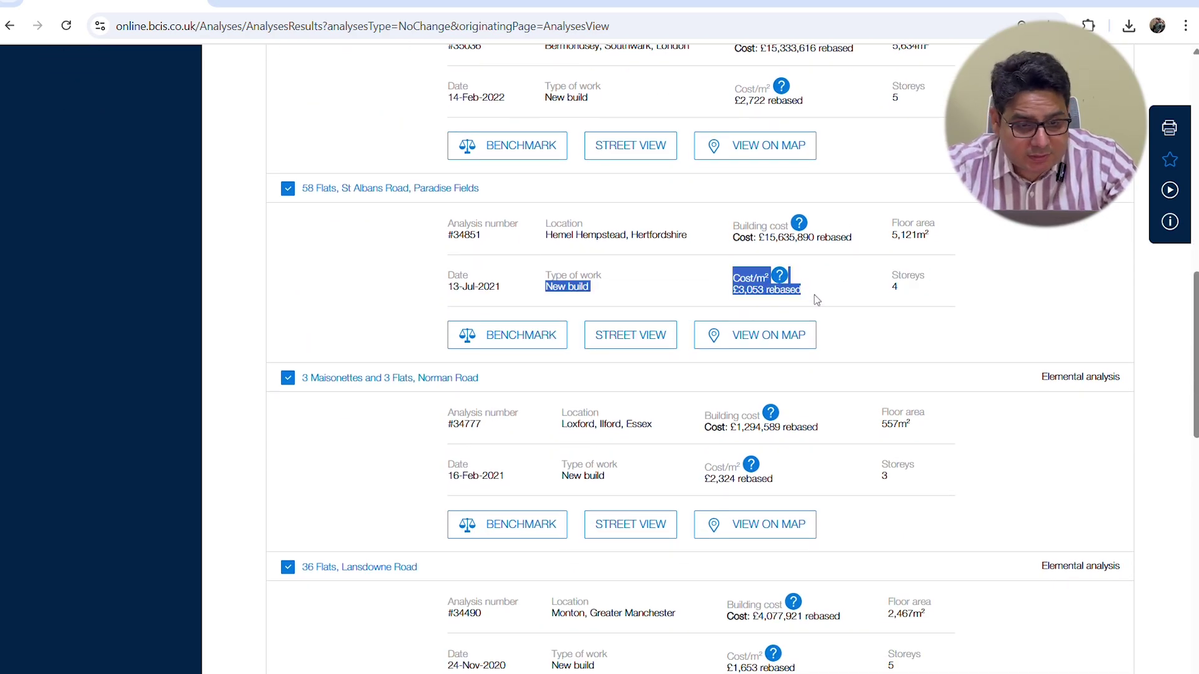
left_click(815, 300)
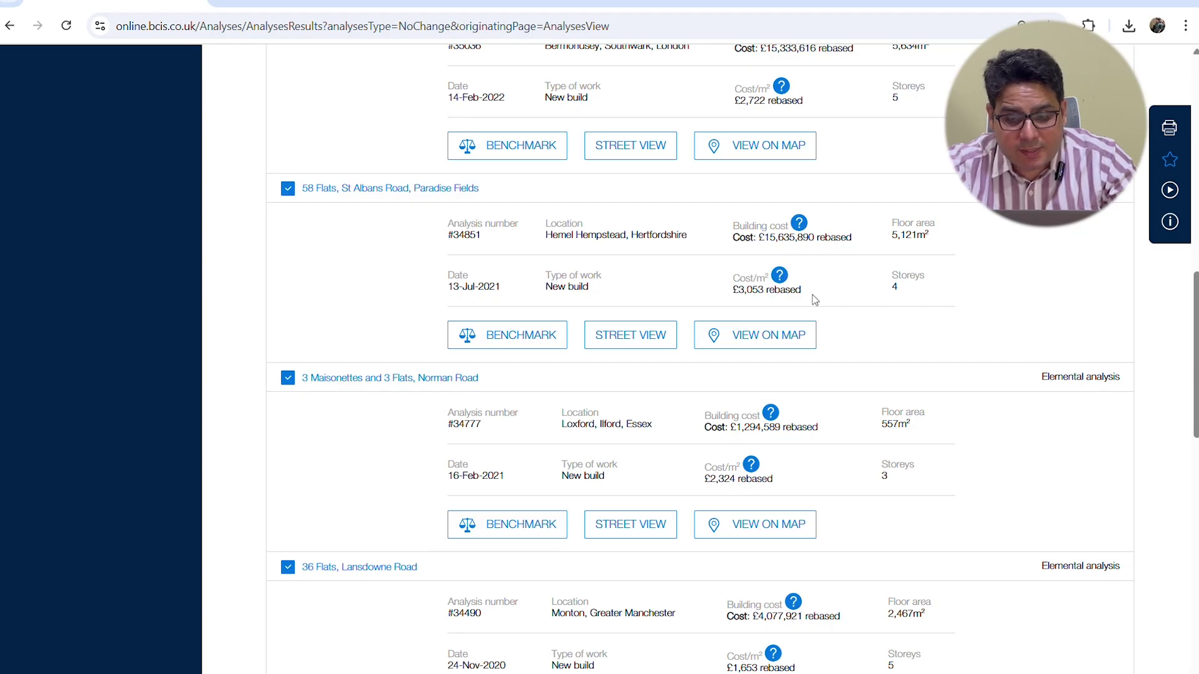
mouse_move(780, 282)
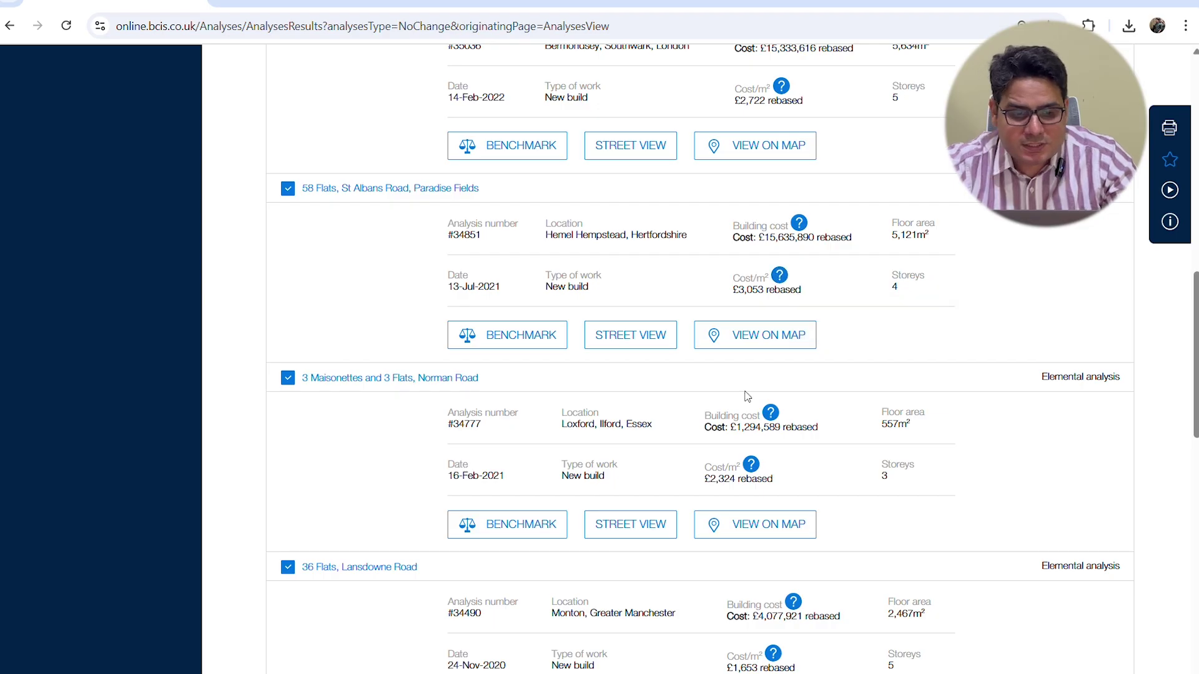
scroll(749, 375, "down", 3)
scroll(746, 392, "up", 8)
scroll(746, 392, "up", 8)
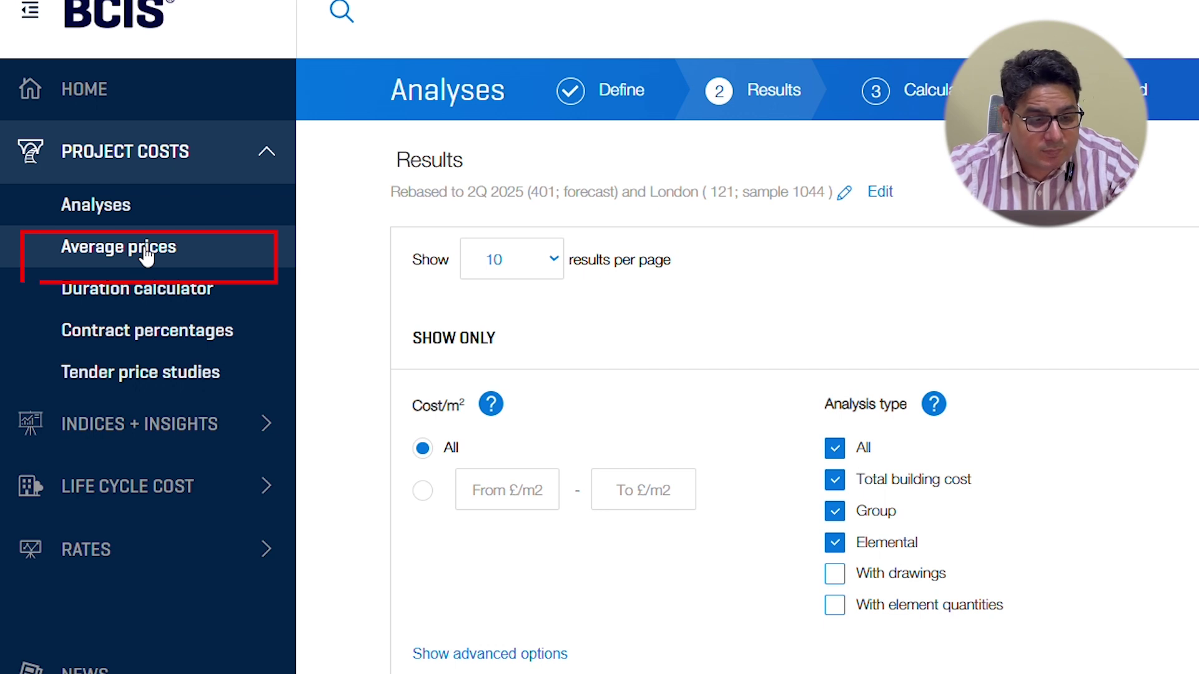
left_click(147, 256)
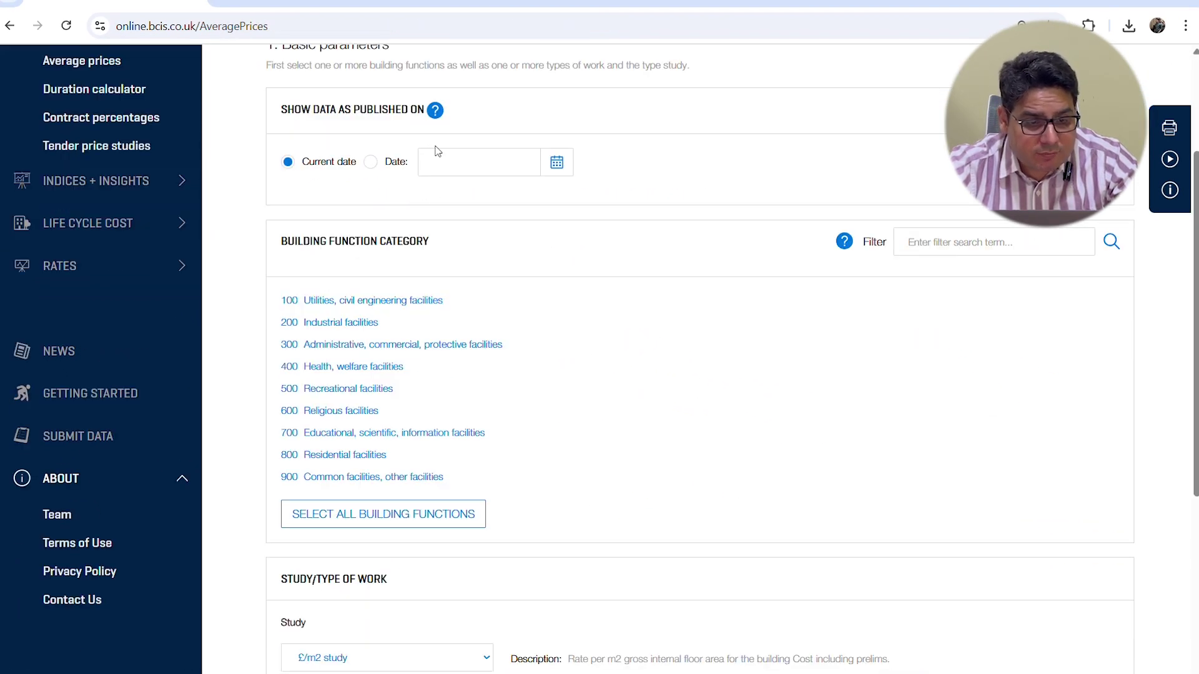
Swap 816 Flats for 810 Housing, mixed developments with all sub-functions, and submit.
scroll(437, 152, "up", 1)
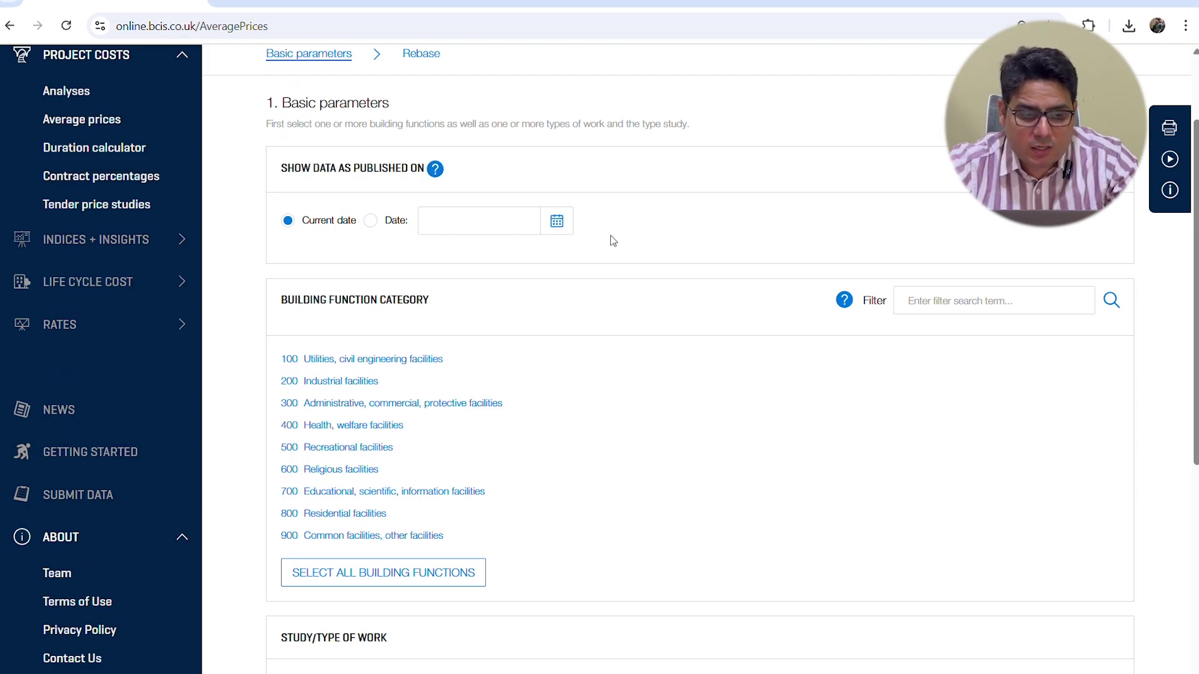
scroll(615, 245, "down", 1)
scroll(620, 248, "down", 1)
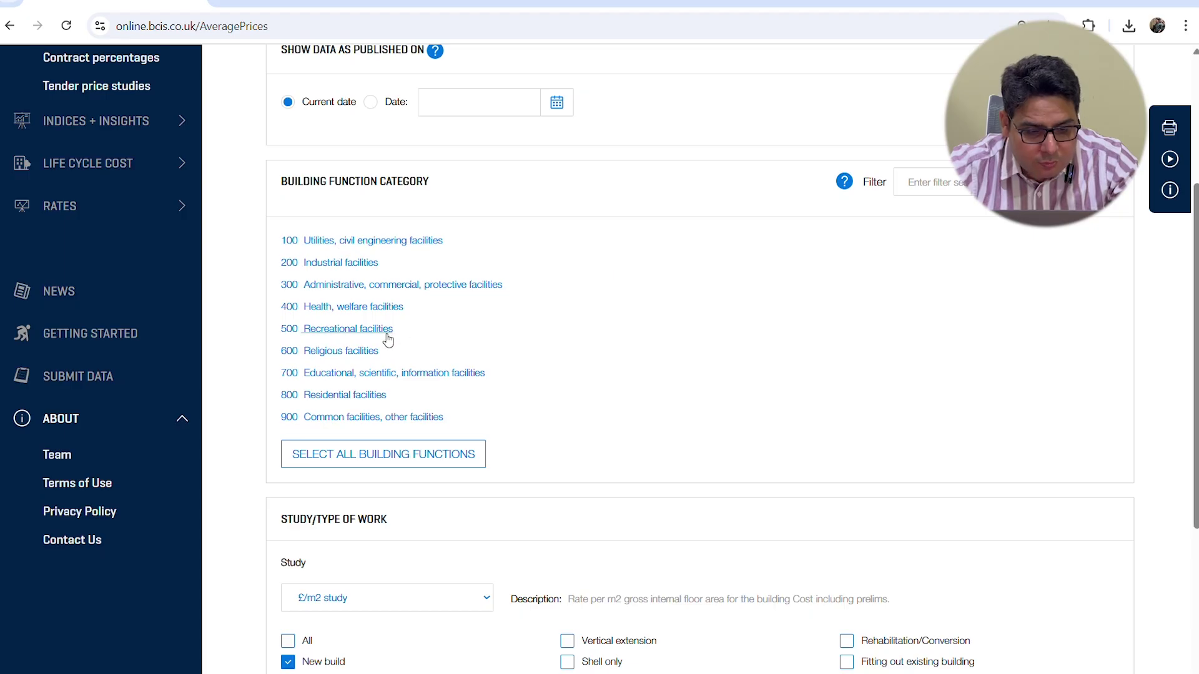
left_click(375, 395)
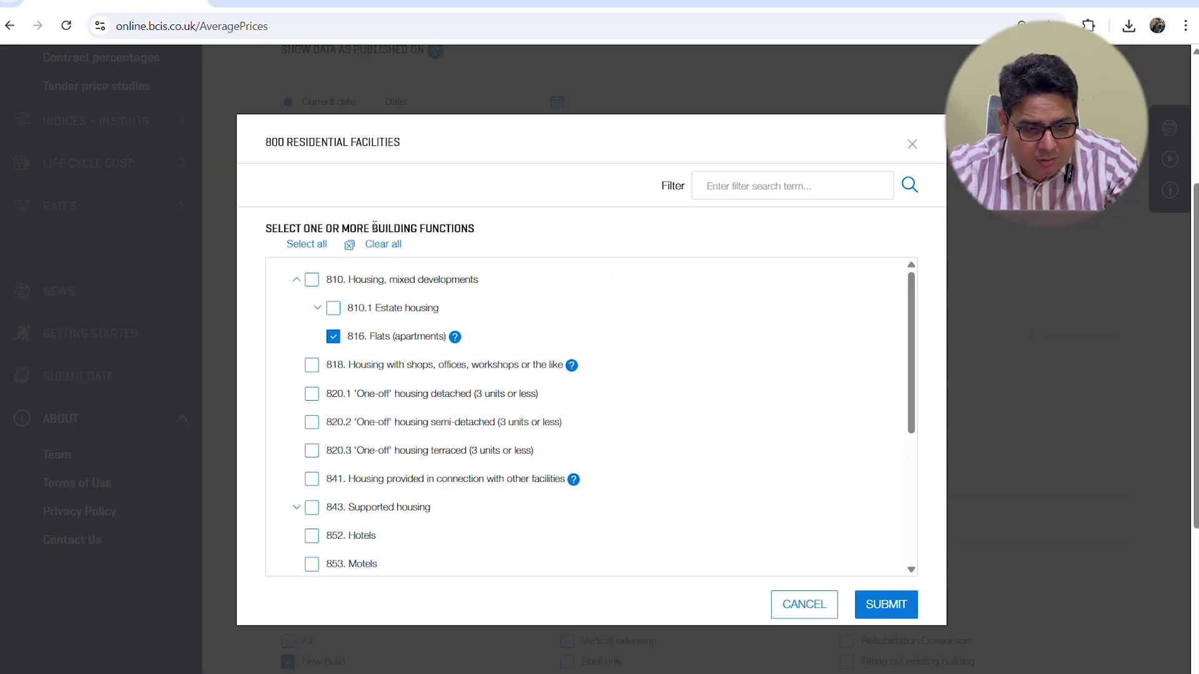
left_click(378, 245)
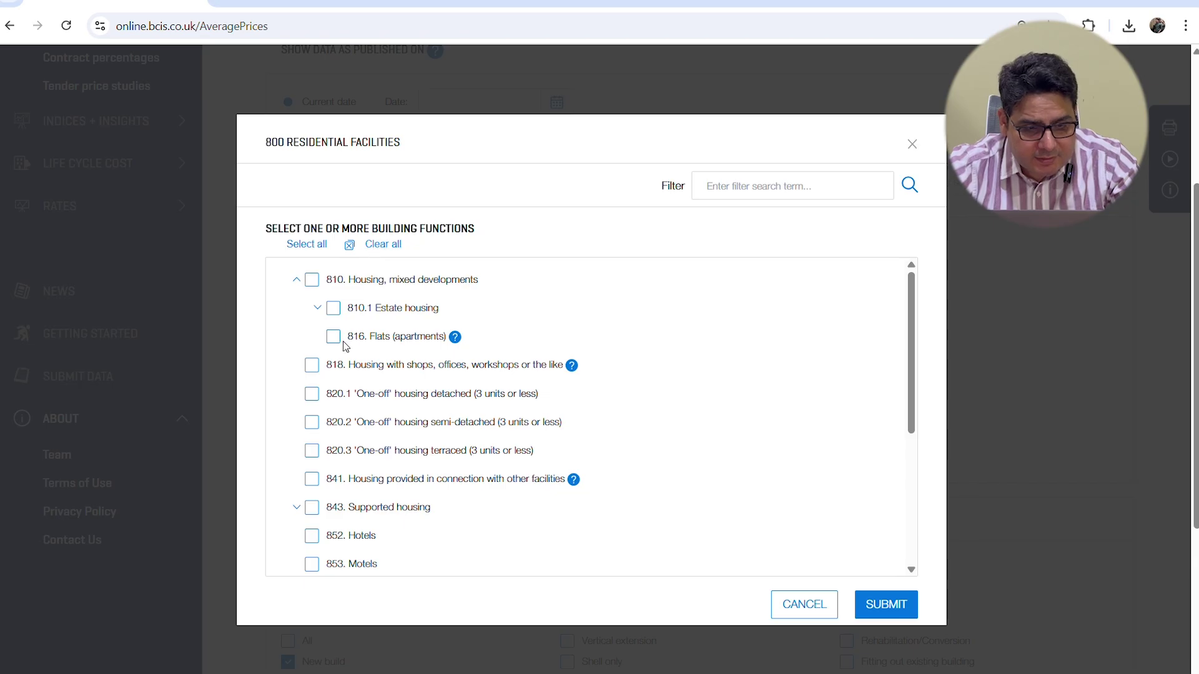
left_click(313, 280)
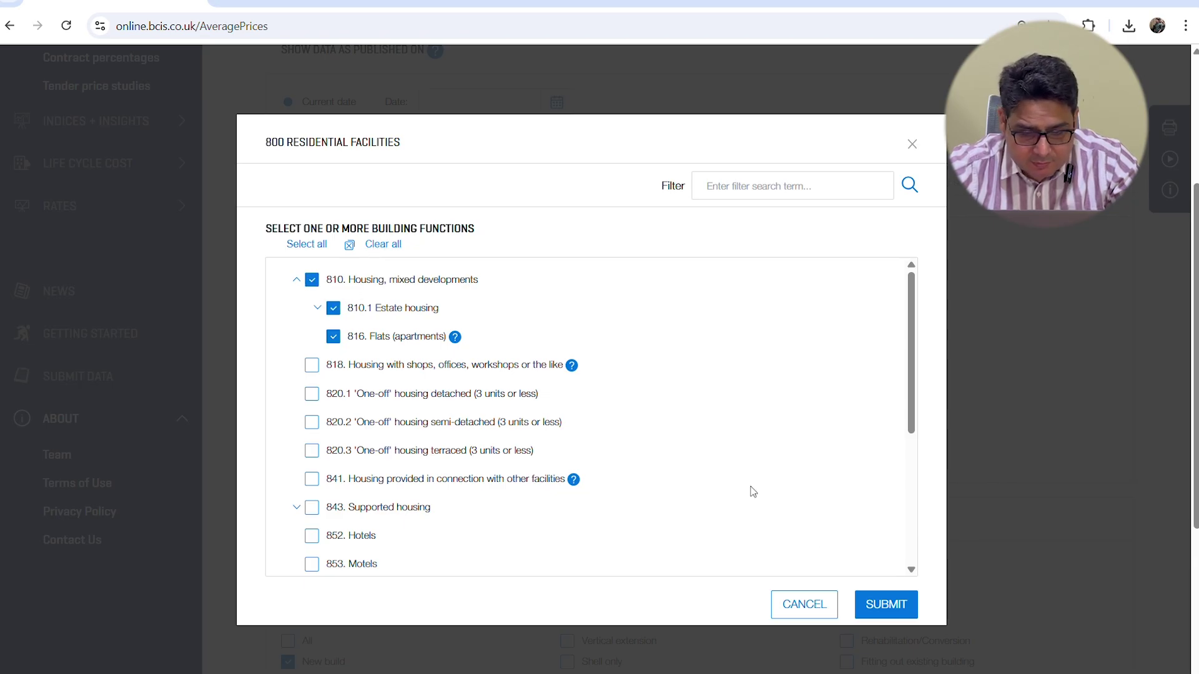
left_click(884, 605)
scroll(803, 438, "down", 5)
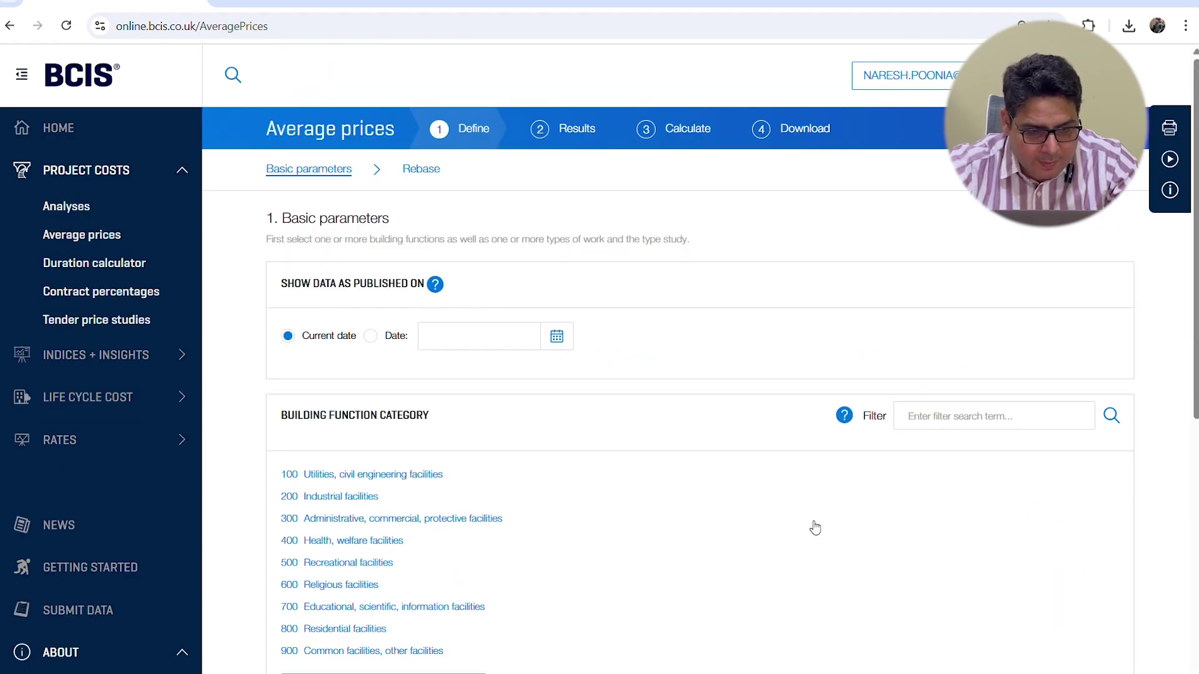
Select 810 Housing, mixed developments under 800 Residential facilities and confirm the selection.
scroll(805, 521, "down", 4)
left_click(347, 389)
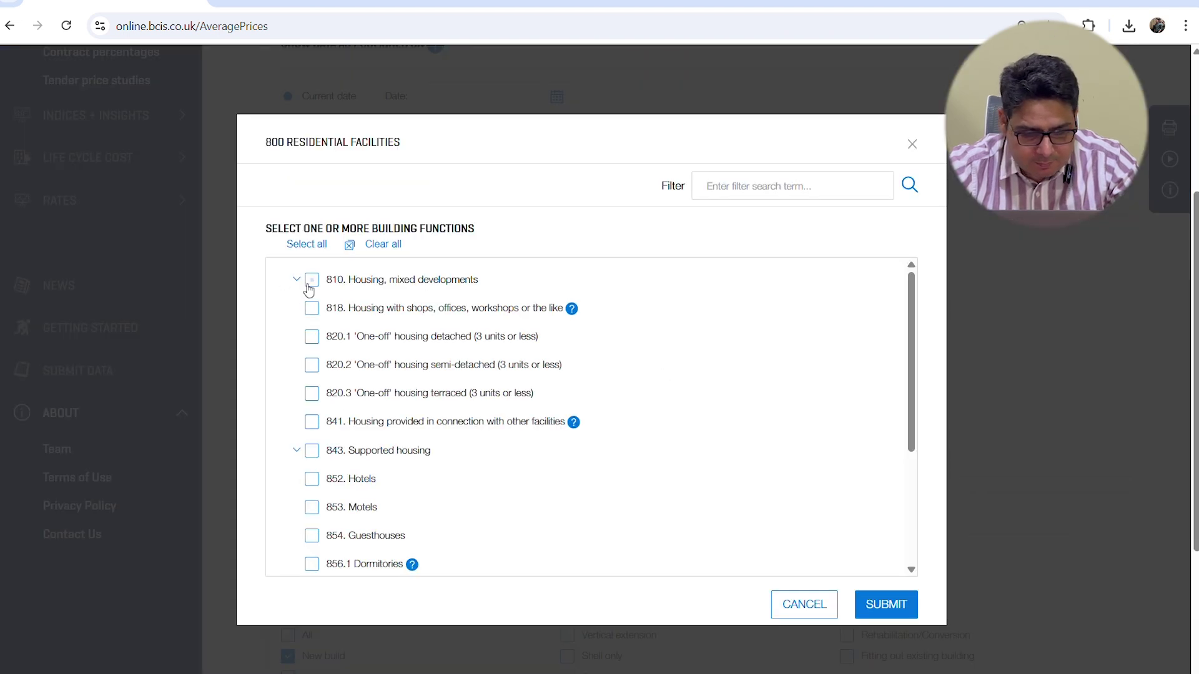
left_click(311, 280)
left_click(887, 604)
Limit the £/m2 study's type of work to New build, excluding extensions, shell, fitting out and rehabilitation.
scroll(889, 596, "down", 4)
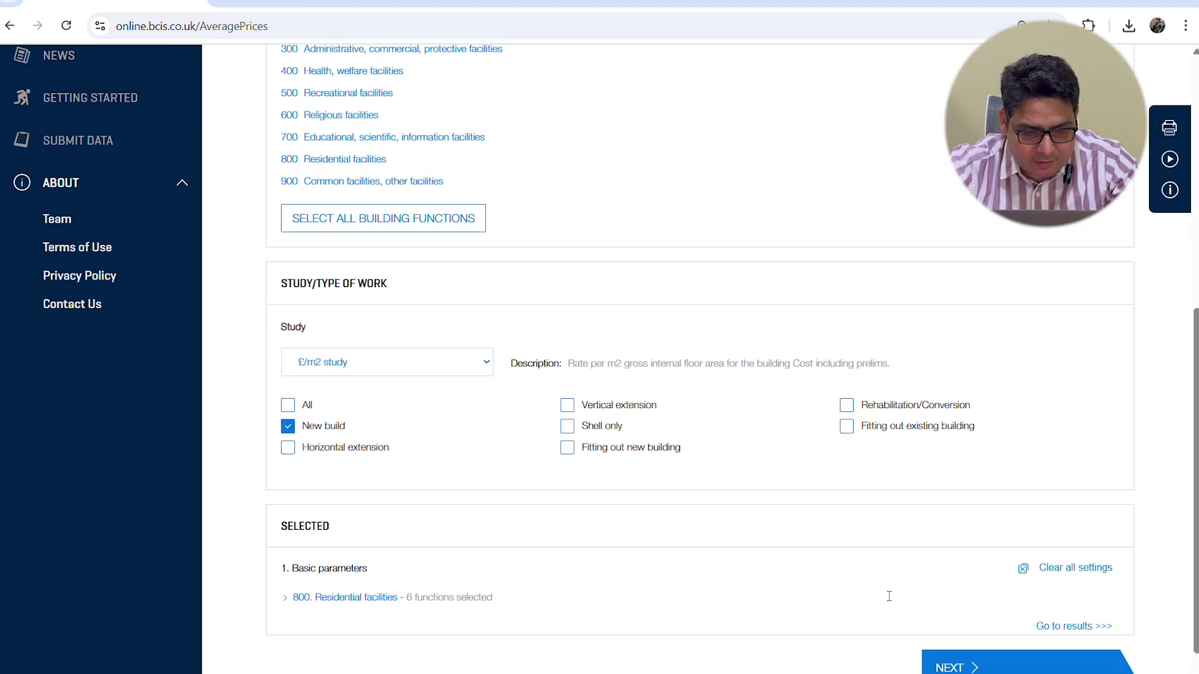
scroll(890, 597, "down", 1)
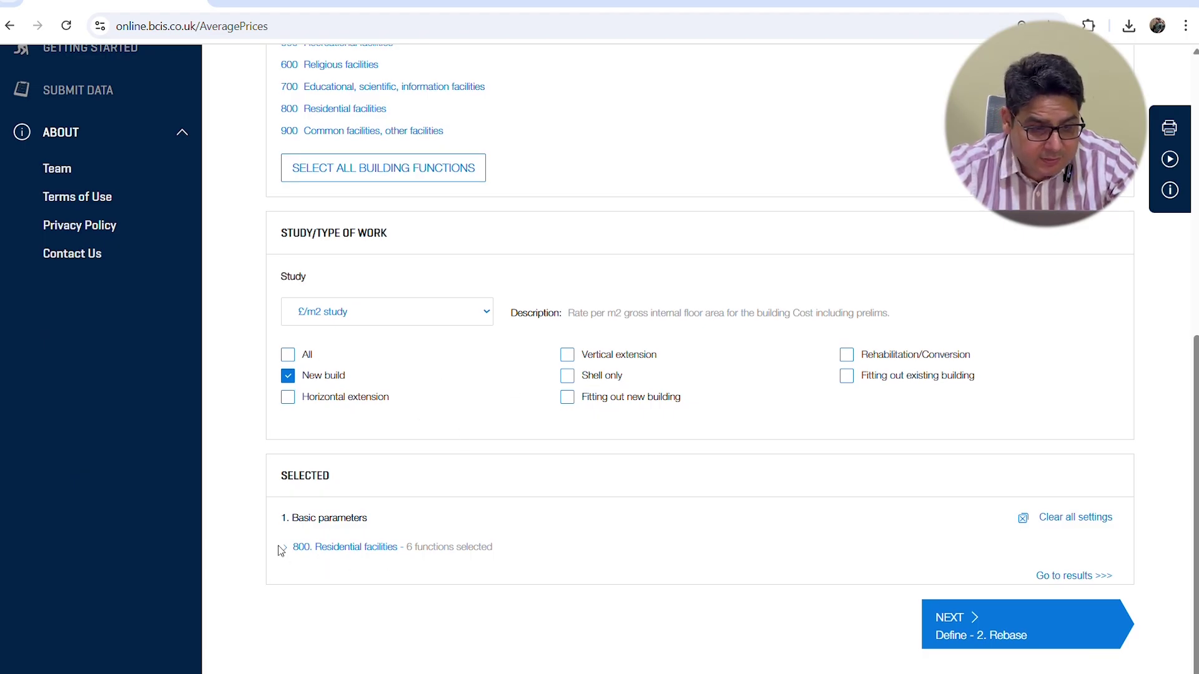
left_click(287, 354)
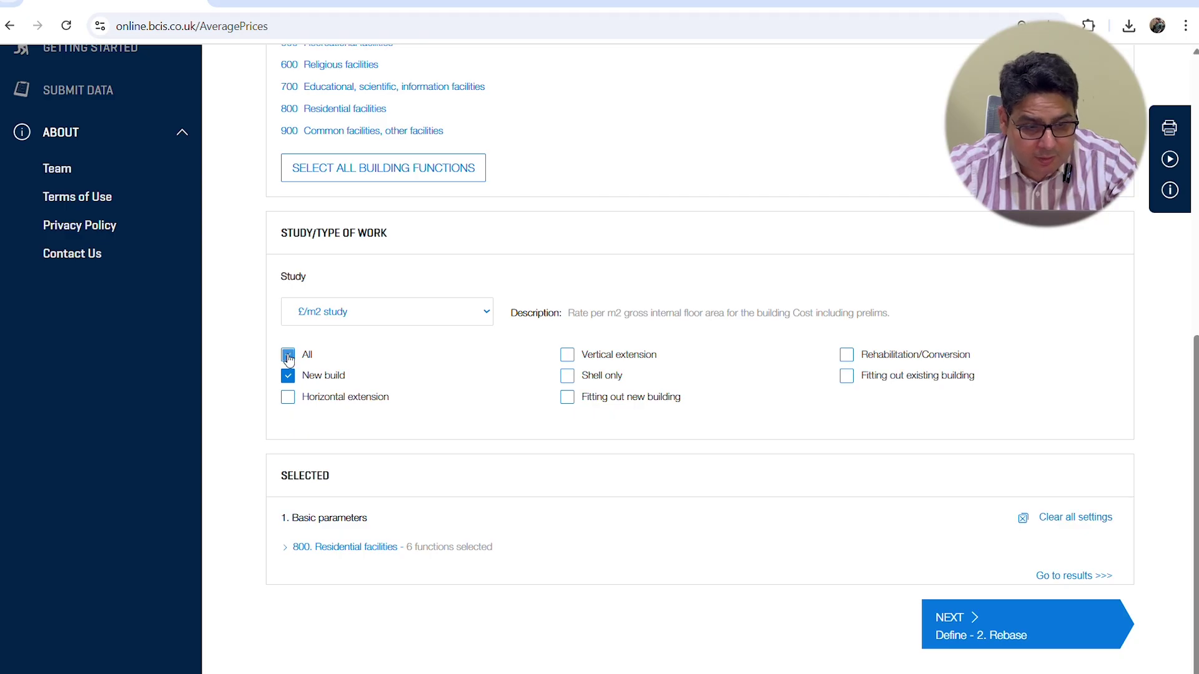
left_click(287, 355)
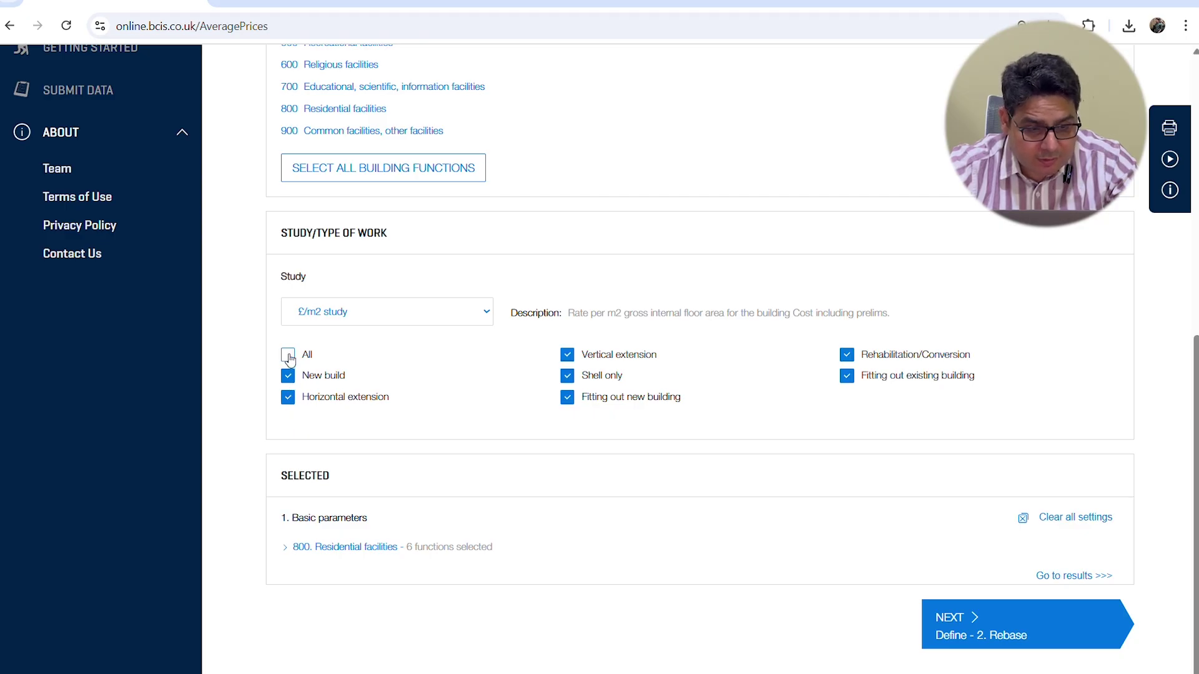
left_click(288, 356)
left_click(288, 356)
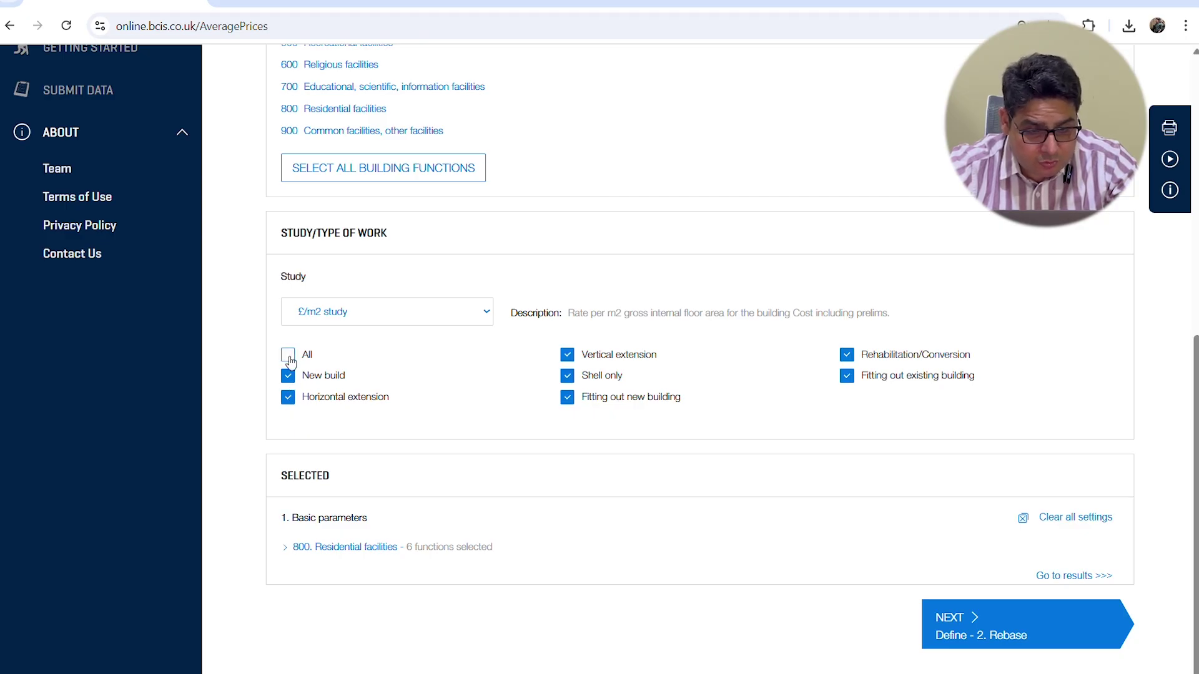
left_click(288, 397)
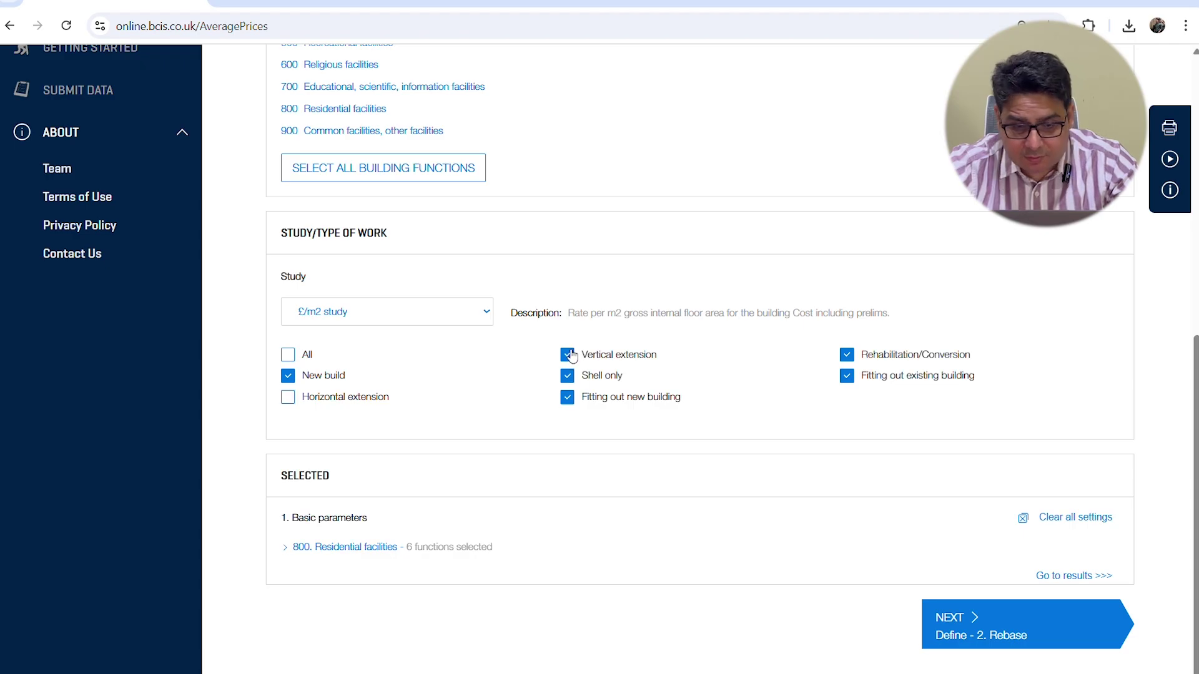
left_click(567, 355)
left_click(569, 377)
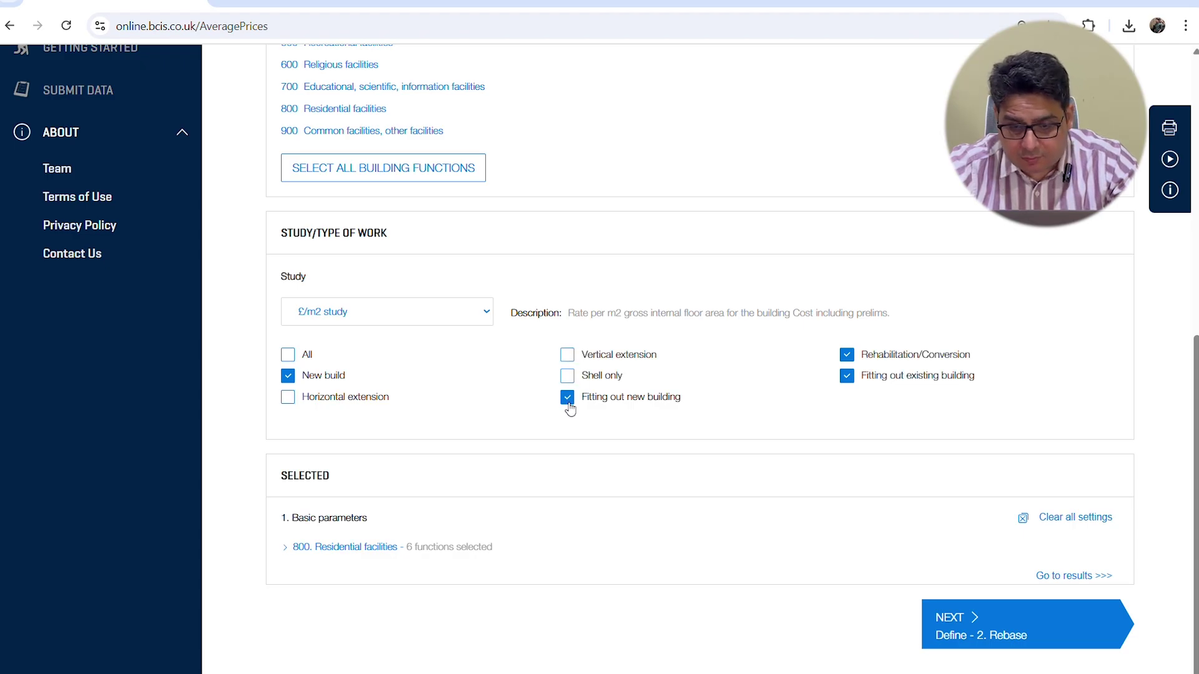
left_click(568, 400)
left_click(847, 354)
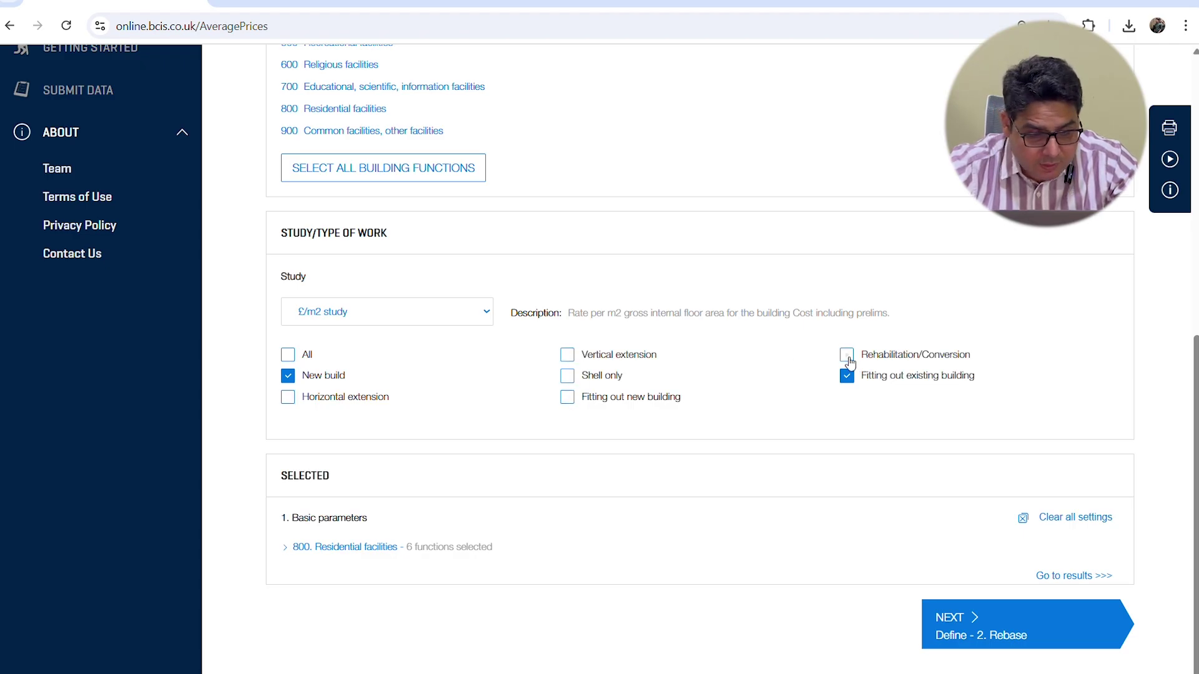
left_click(846, 376)
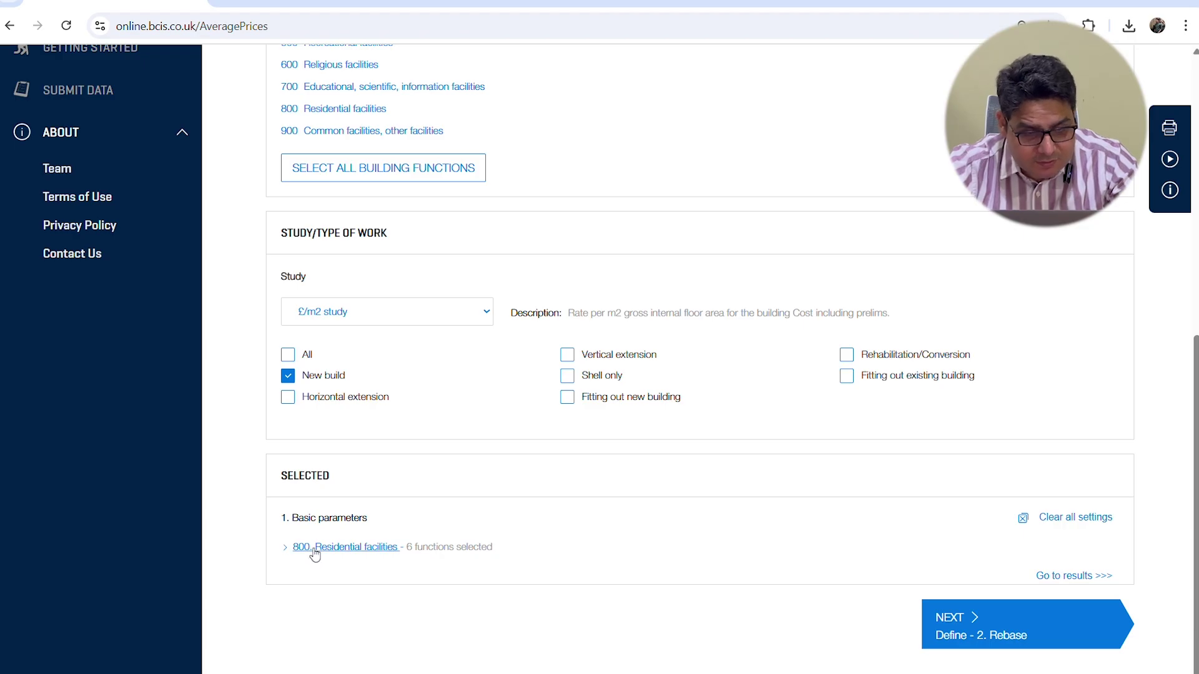
Narrow the residential functions to Flats (apartments) only and proceed to Rebase.
left_click(313, 550)
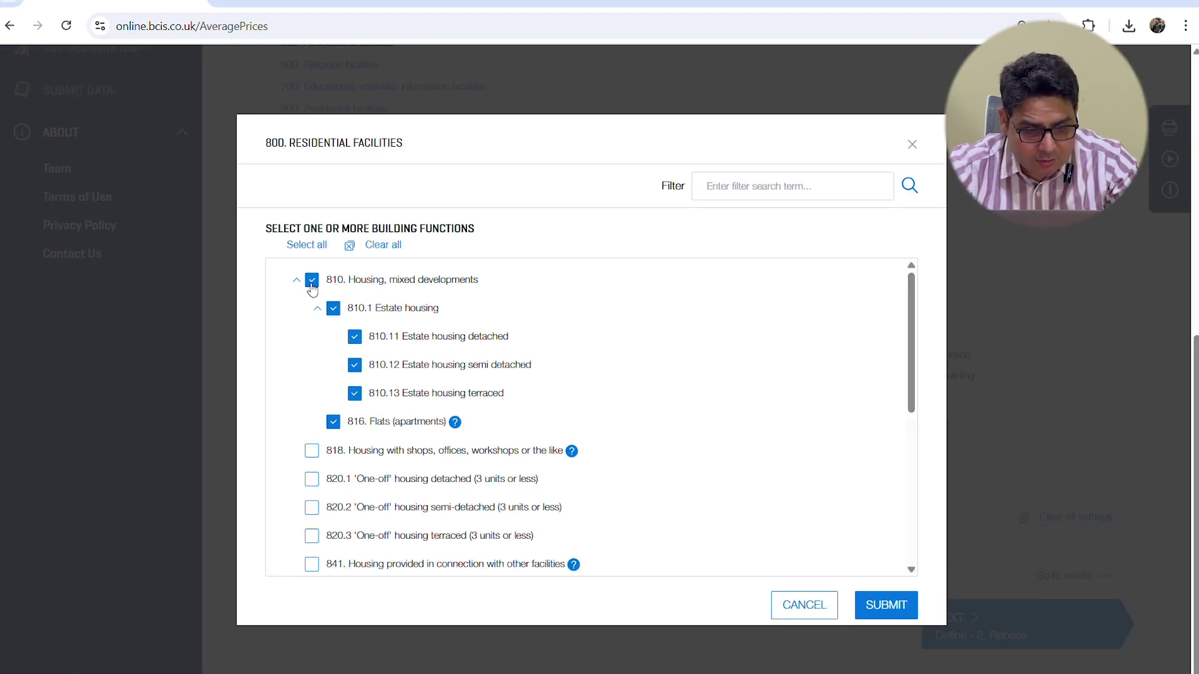
left_click(311, 284)
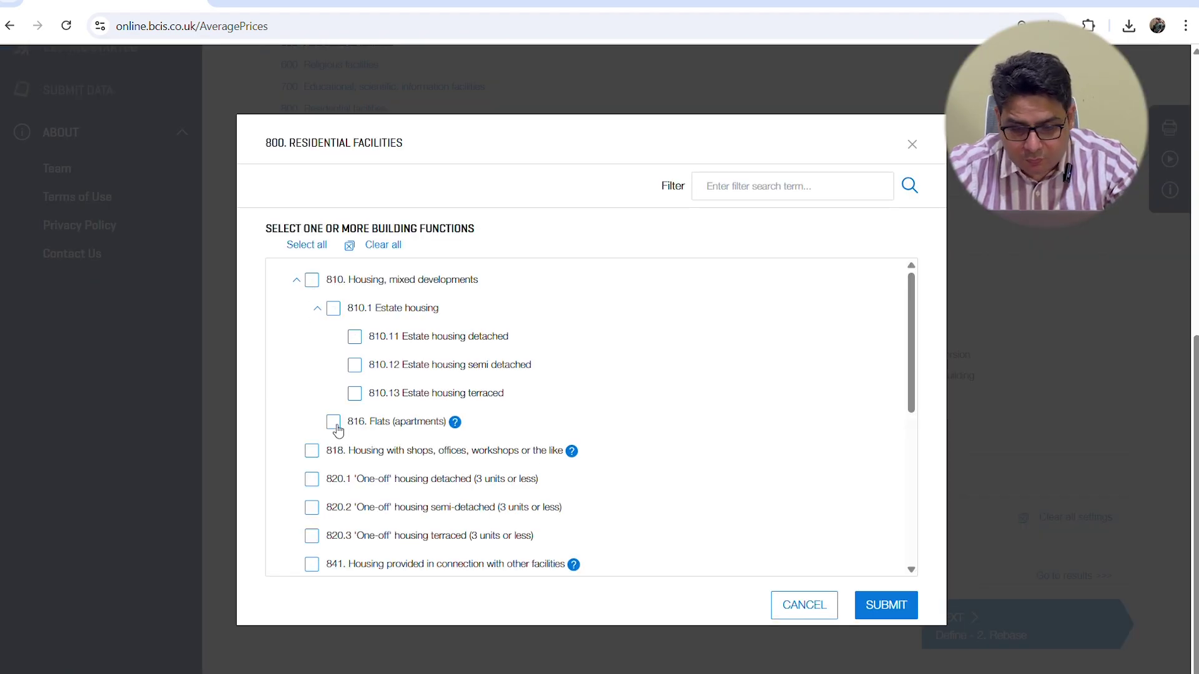
left_click(334, 423)
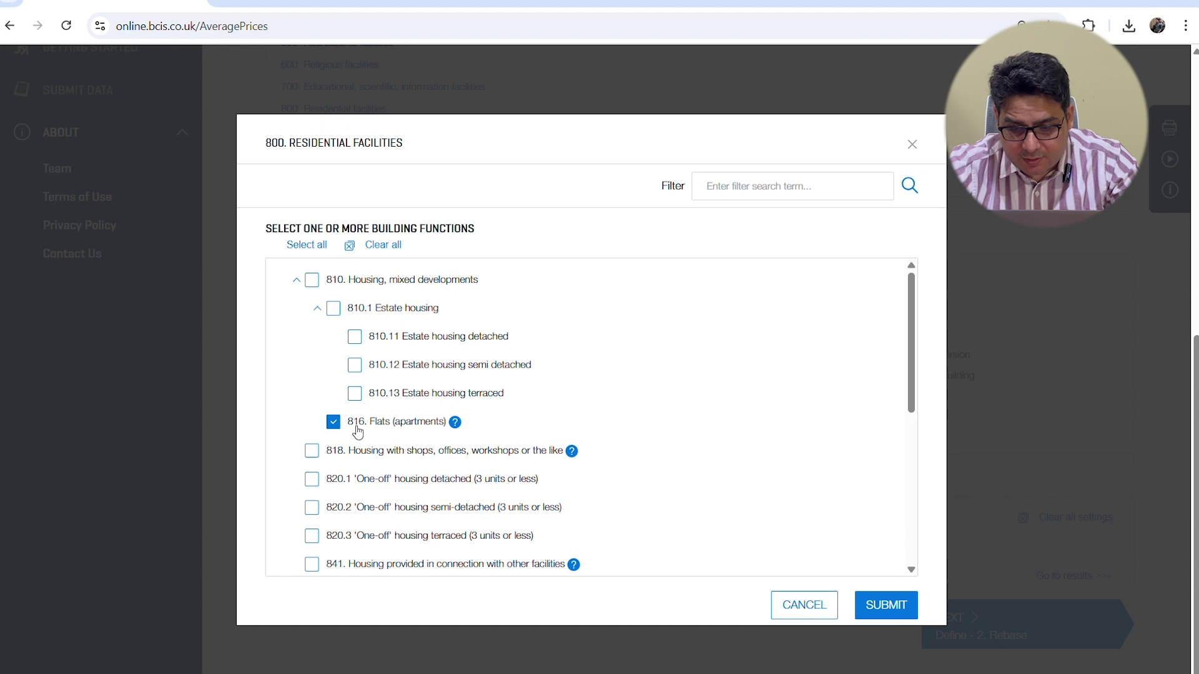
left_click(893, 616)
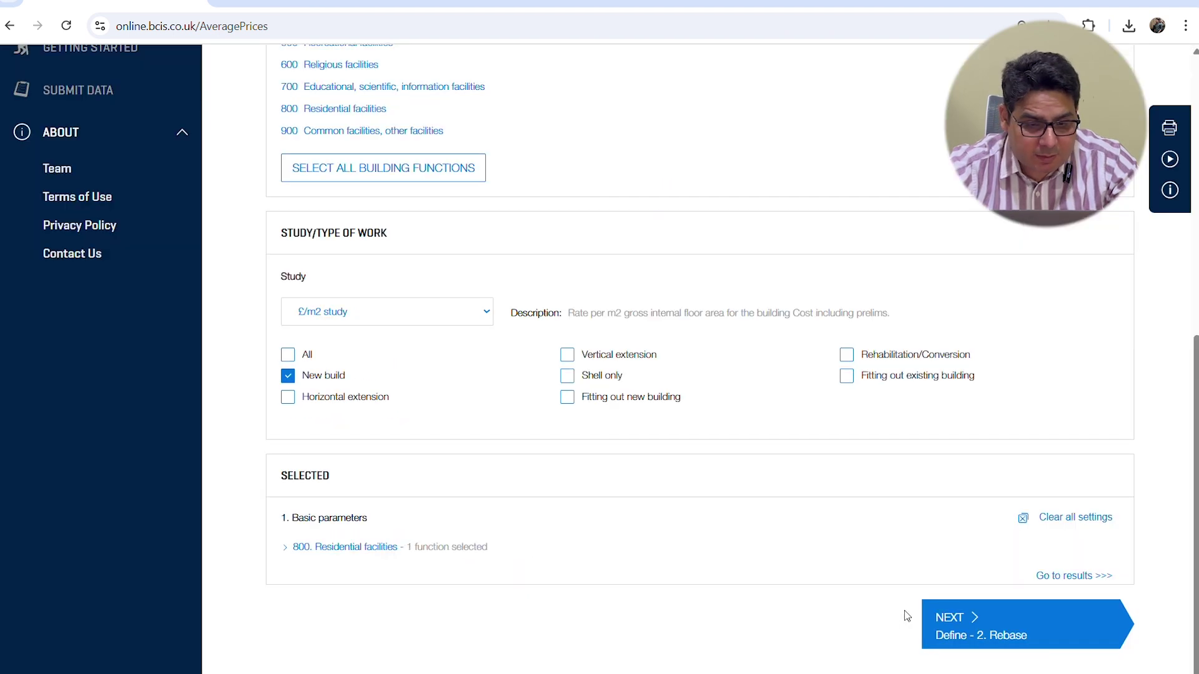
Set the date factor to rebase prices to 1Q 2025 (399).
left_click(1072, 635)
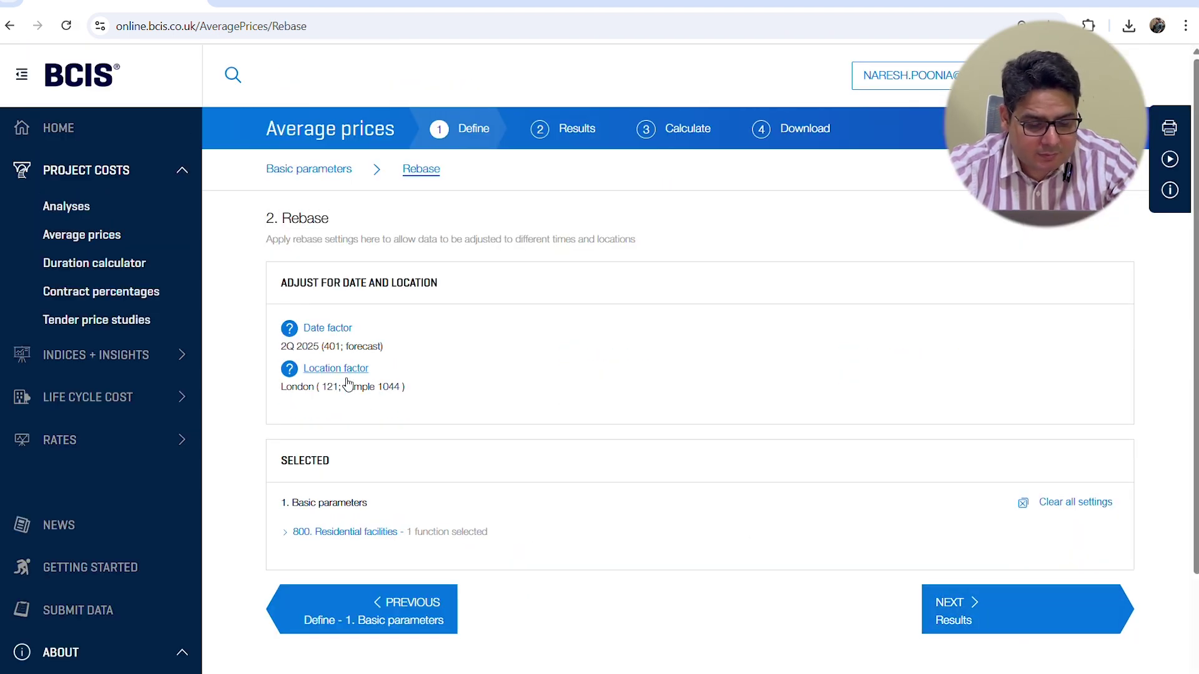
left_click(315, 333)
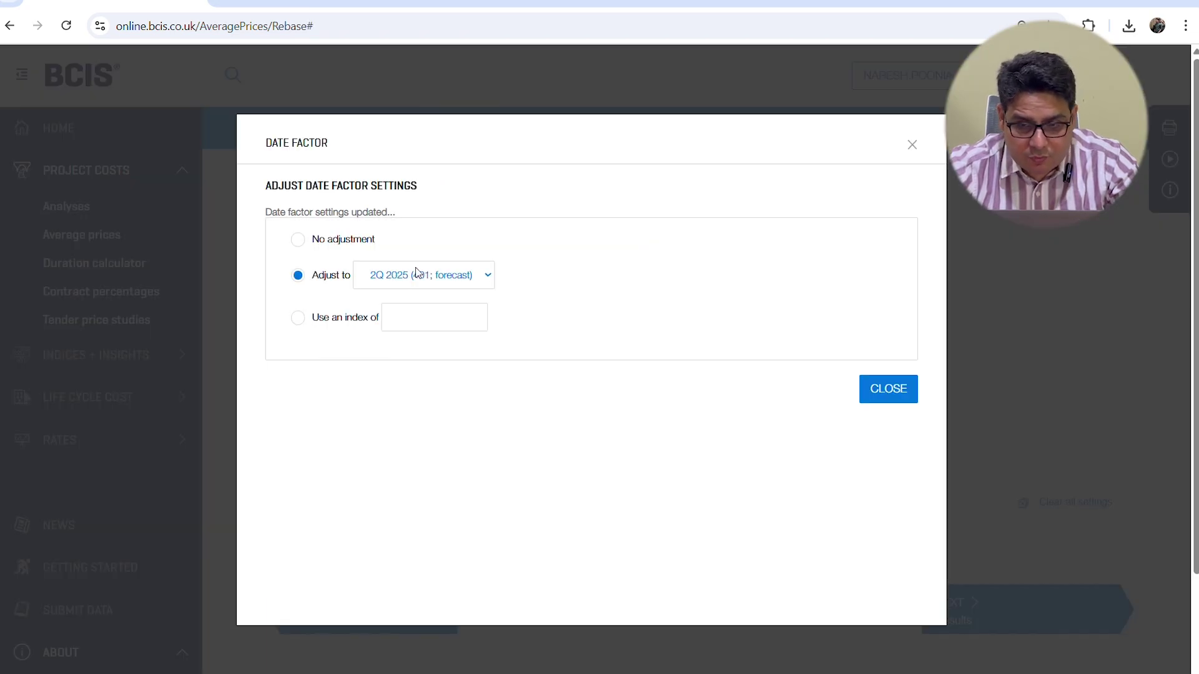
left_click(911, 146)
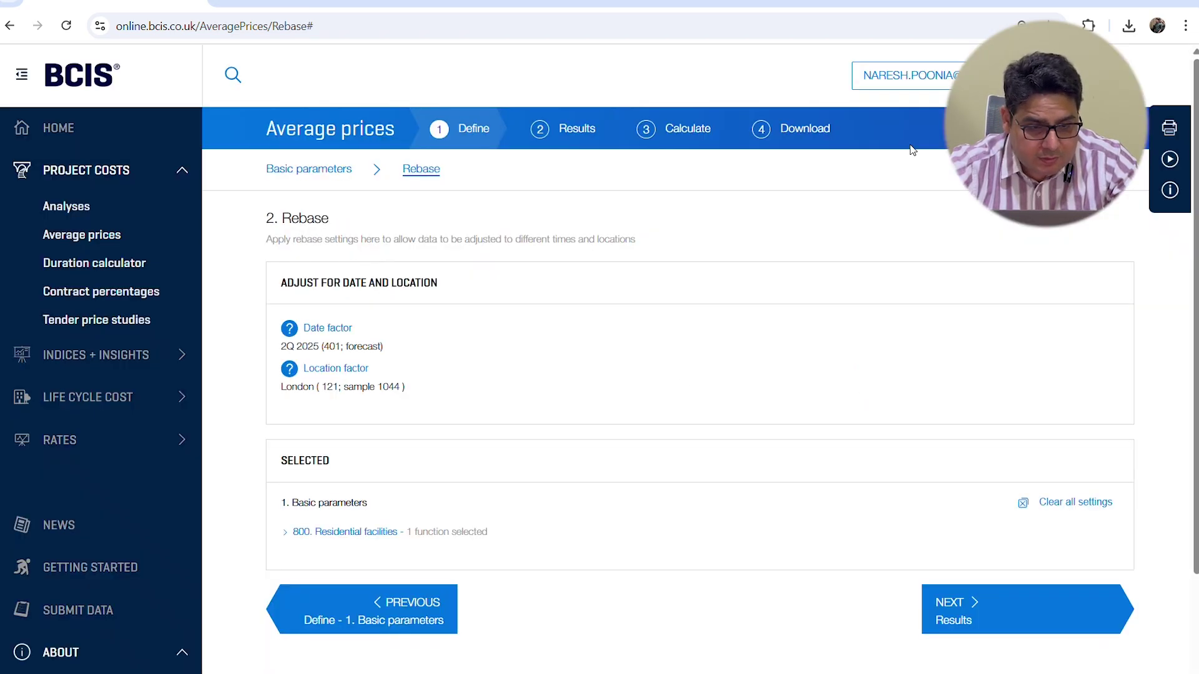
left_click(315, 331)
left_click(434, 276)
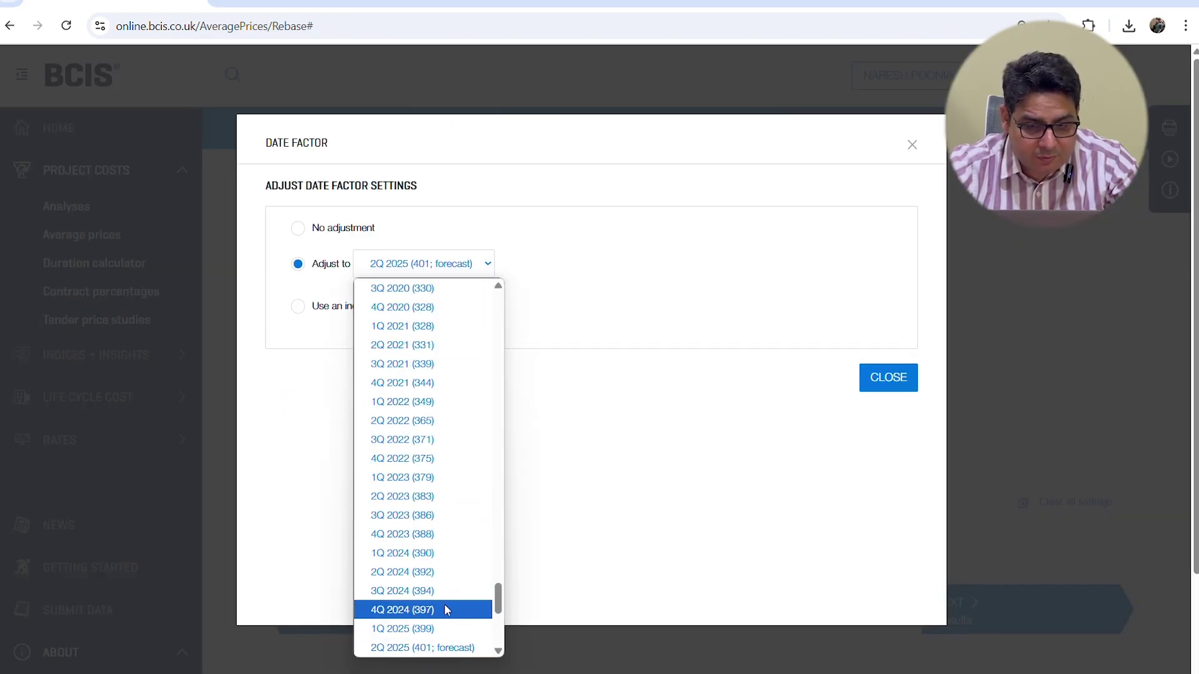
left_click(441, 624)
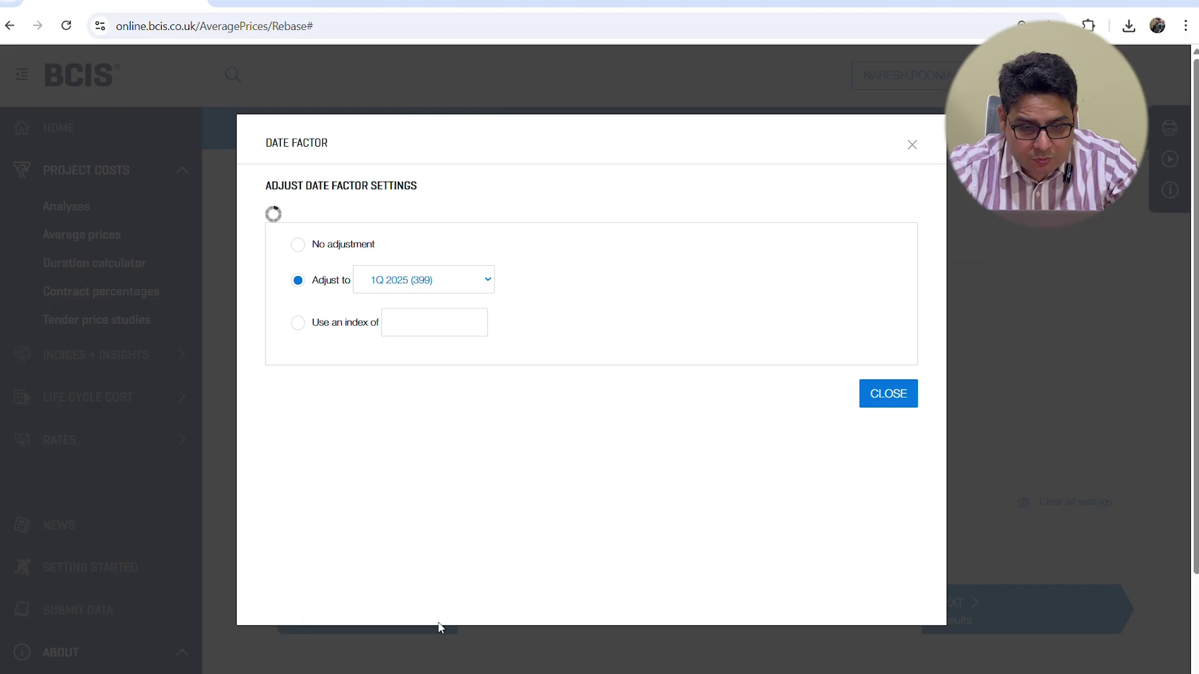
left_click(897, 390)
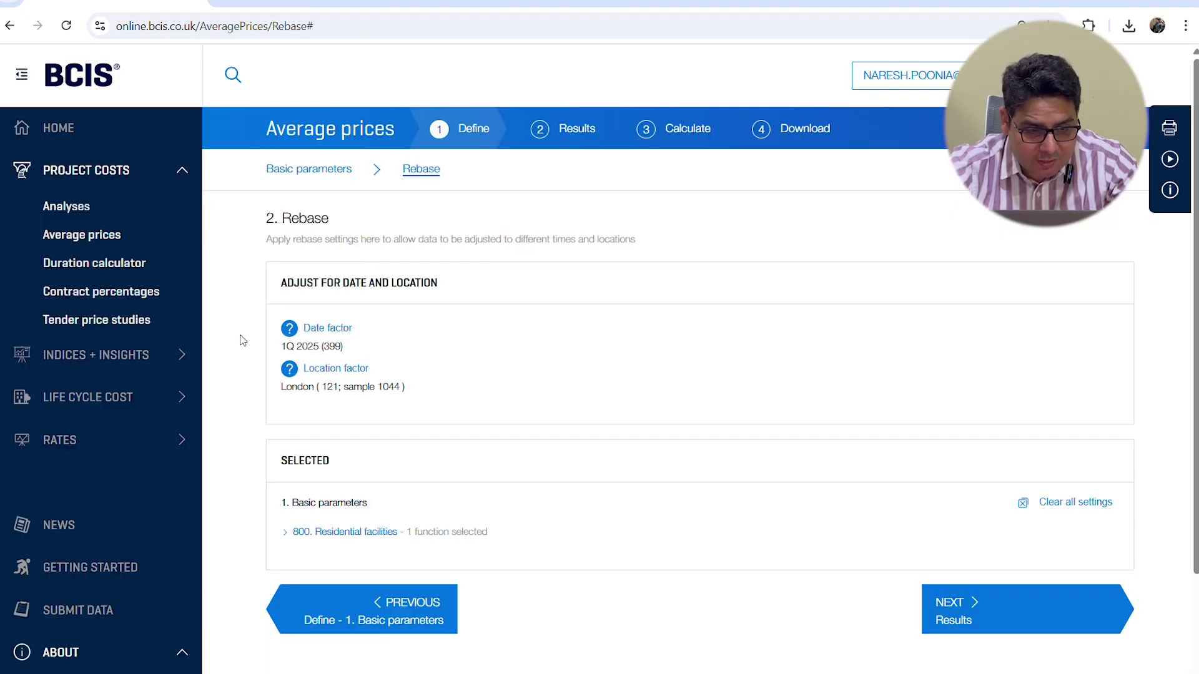
Set the location factor to rebase prices to Wales.
left_click(351, 374)
scroll(468, 403, "down", 2)
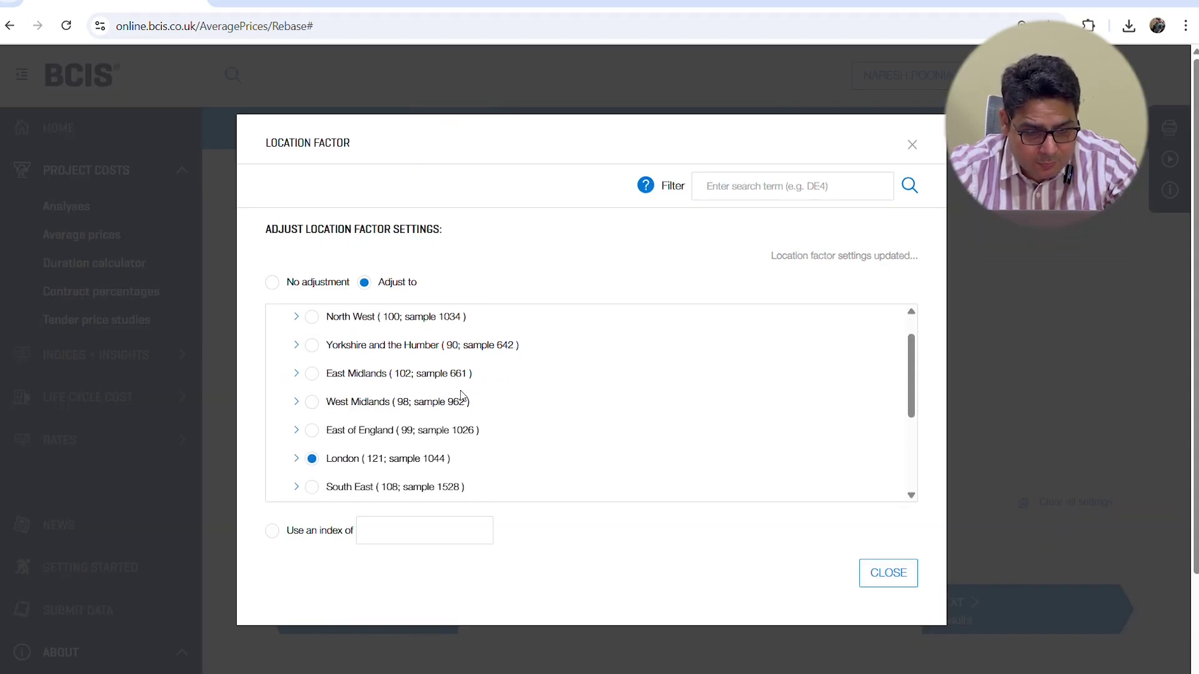
scroll(462, 396, "down", 2)
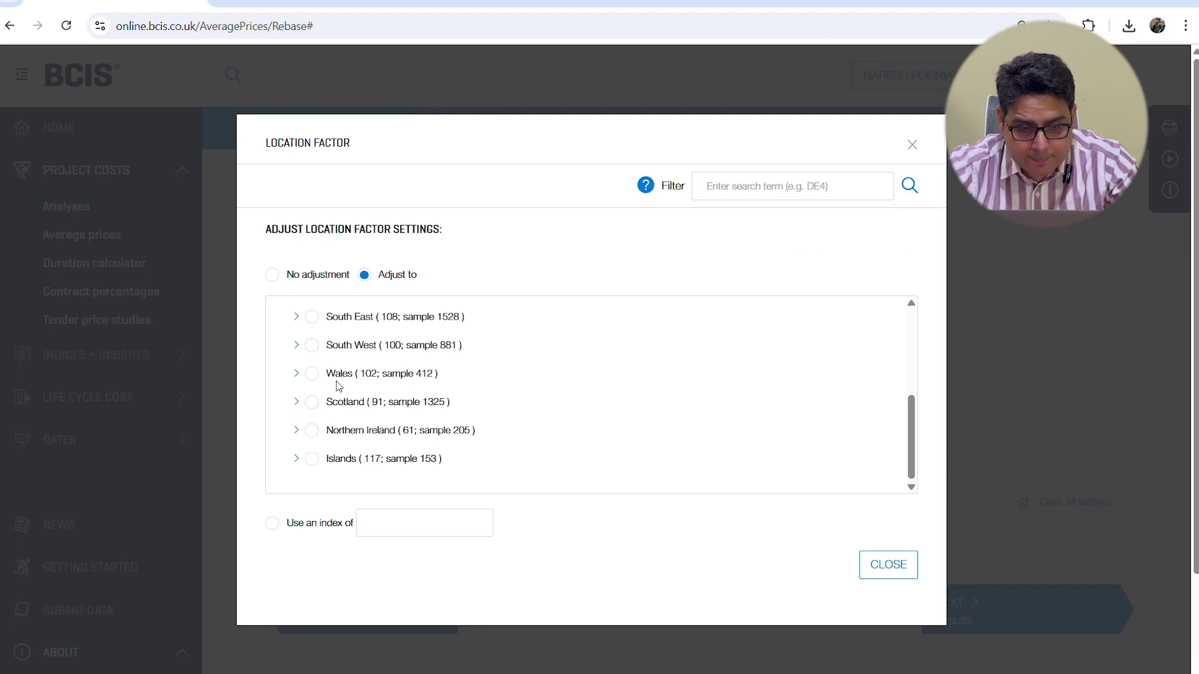
left_click(313, 374)
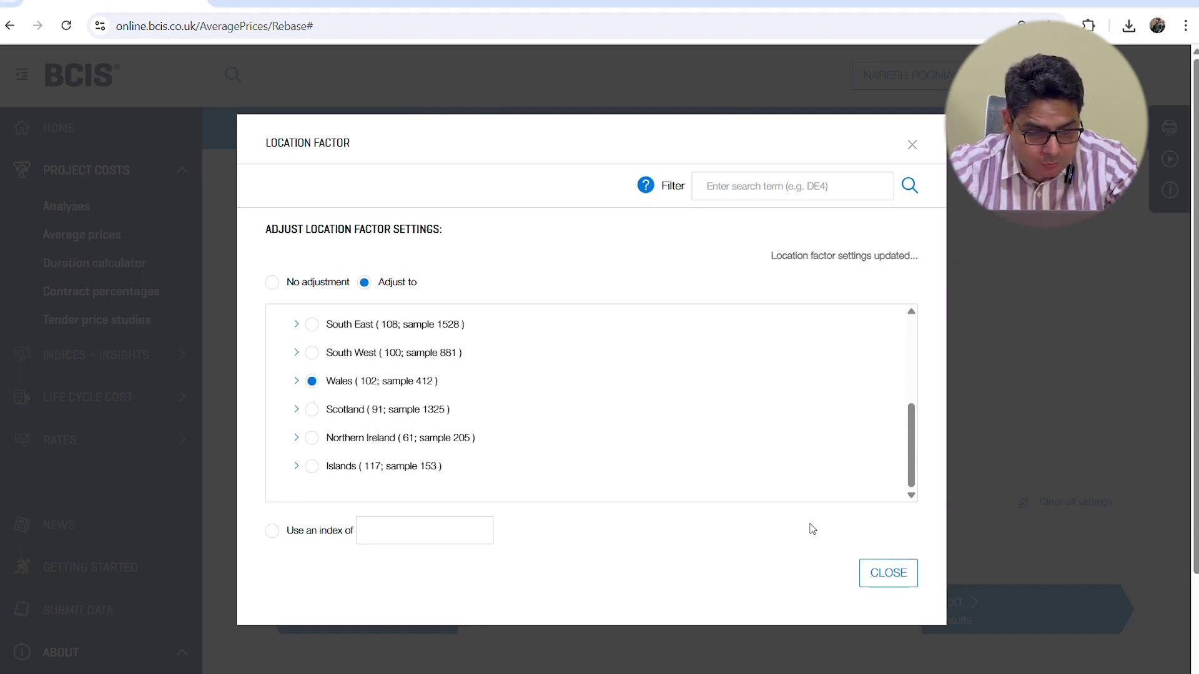
left_click(890, 570)
scroll(599, 490, "down", 2)
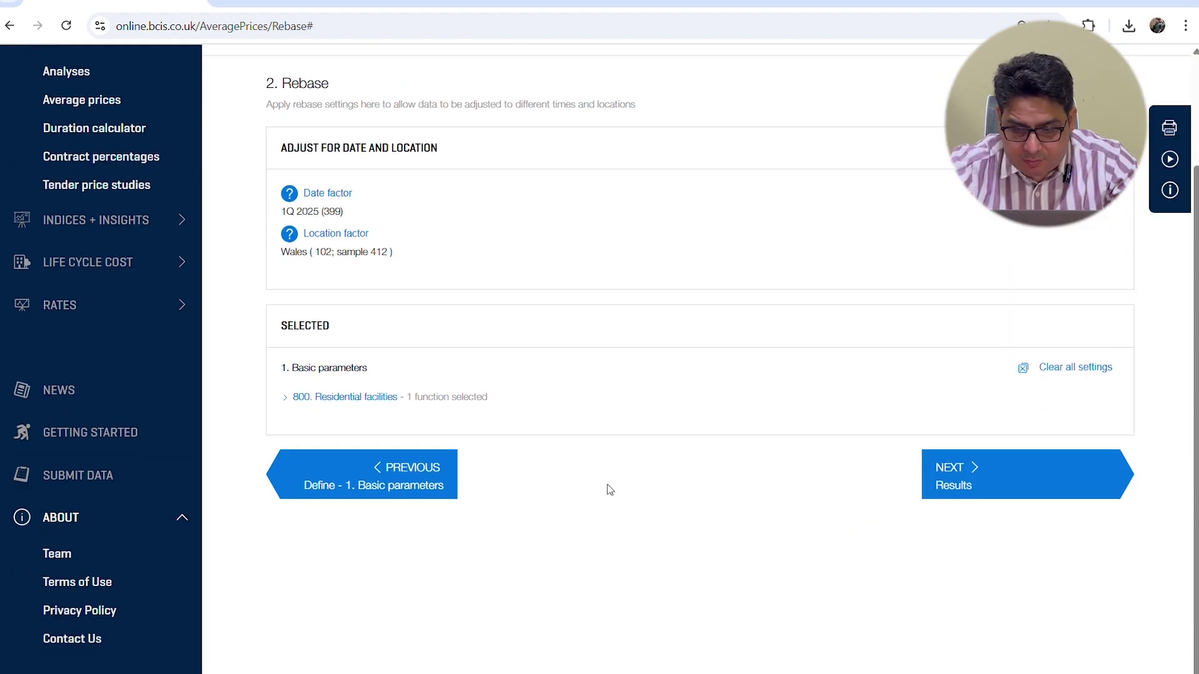
Load the rebased results and review the £/m² means, e.g. 1,875 general, 2,188 for 6+ storeys.
left_click(965, 491)
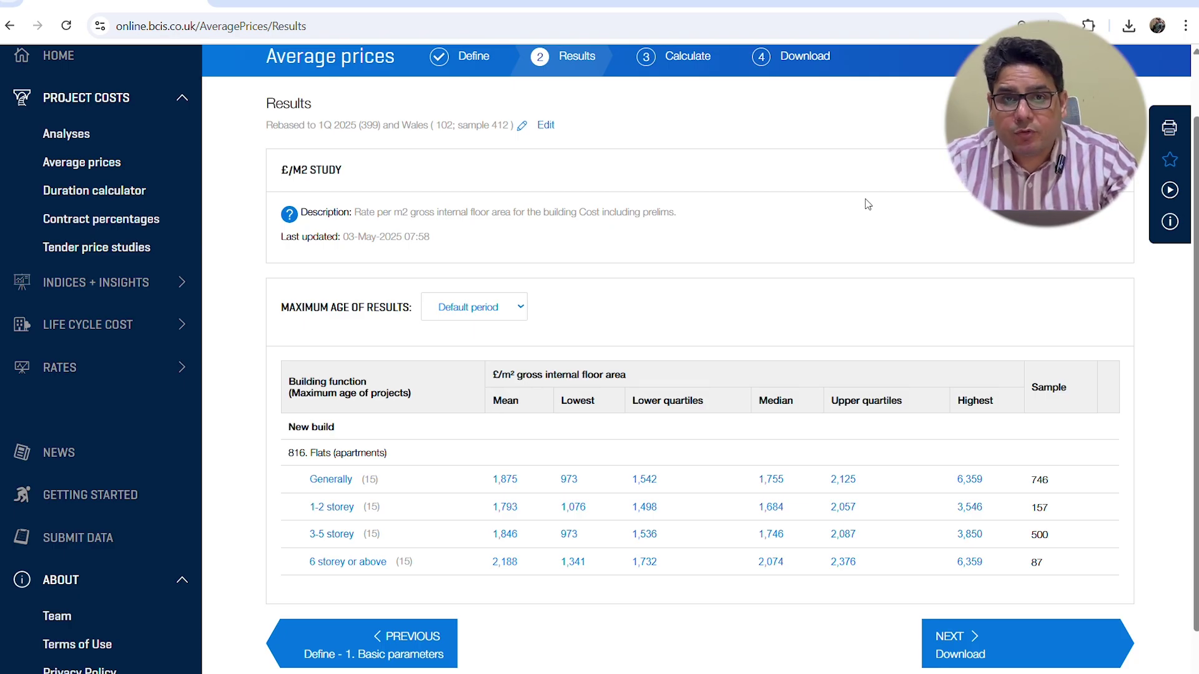
scroll(514, 388, "down", 1)
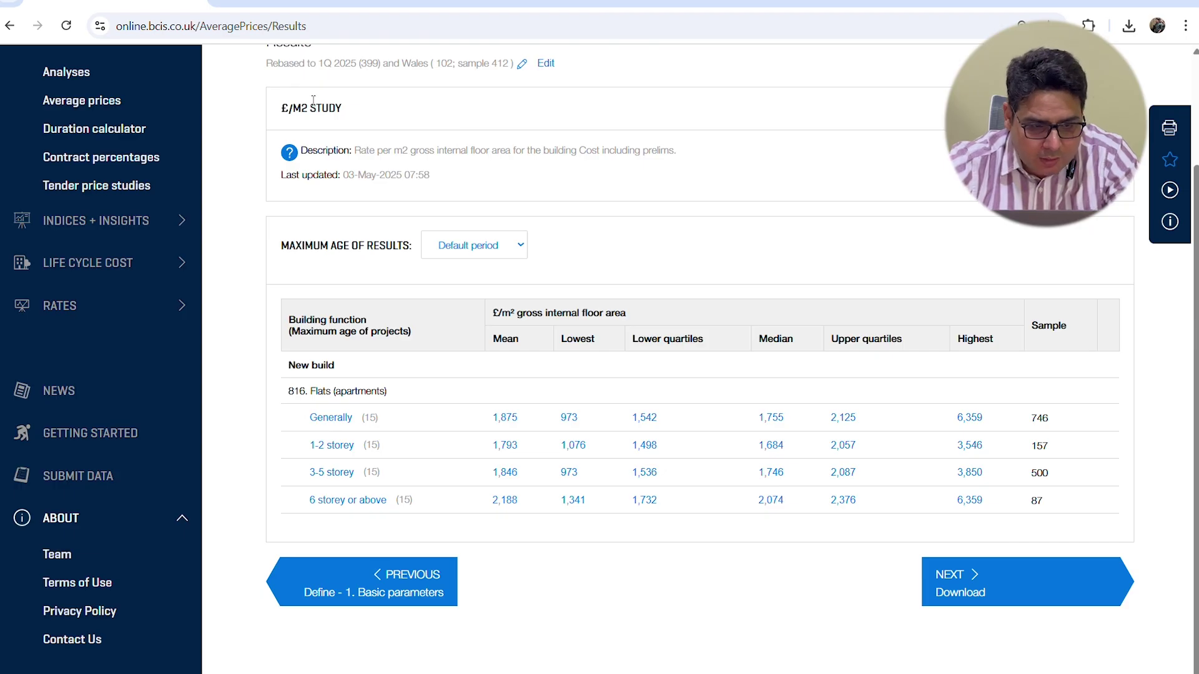
Inspect Turner & Townsend's Figure 6 city costs: London $4,473.4, Riyadh $2,592.8, Bangalore $659.4.
left_click(291, 1)
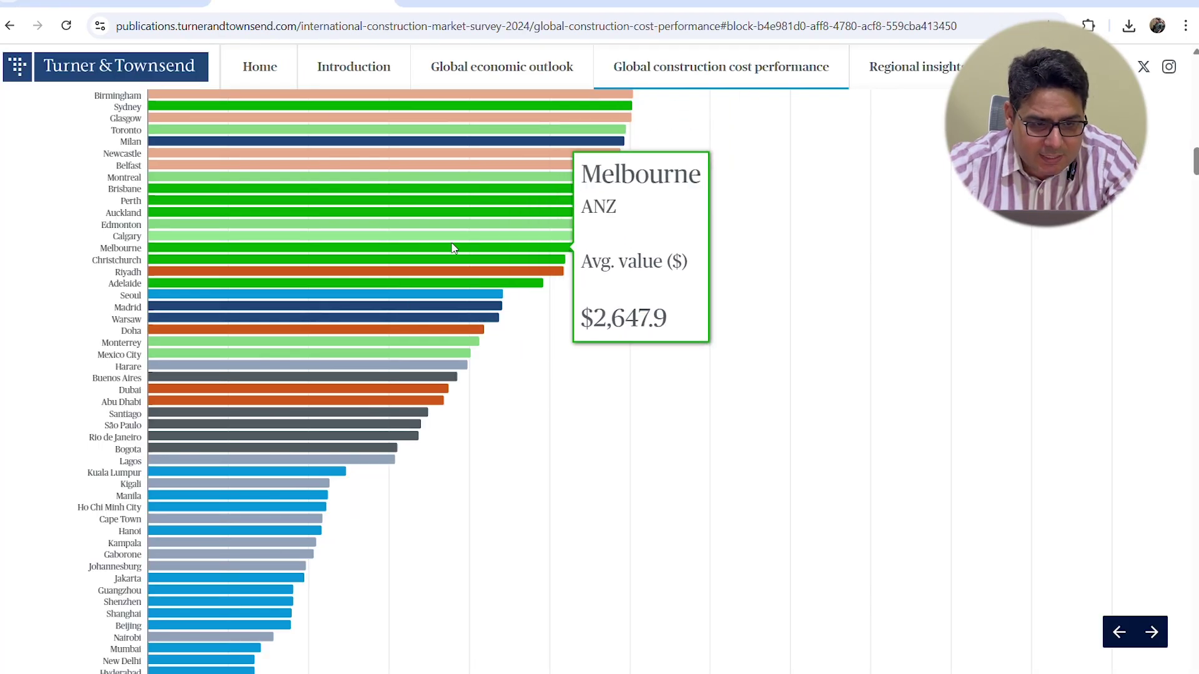
scroll(454, 248, "up", 3)
scroll(454, 248, "up", 5)
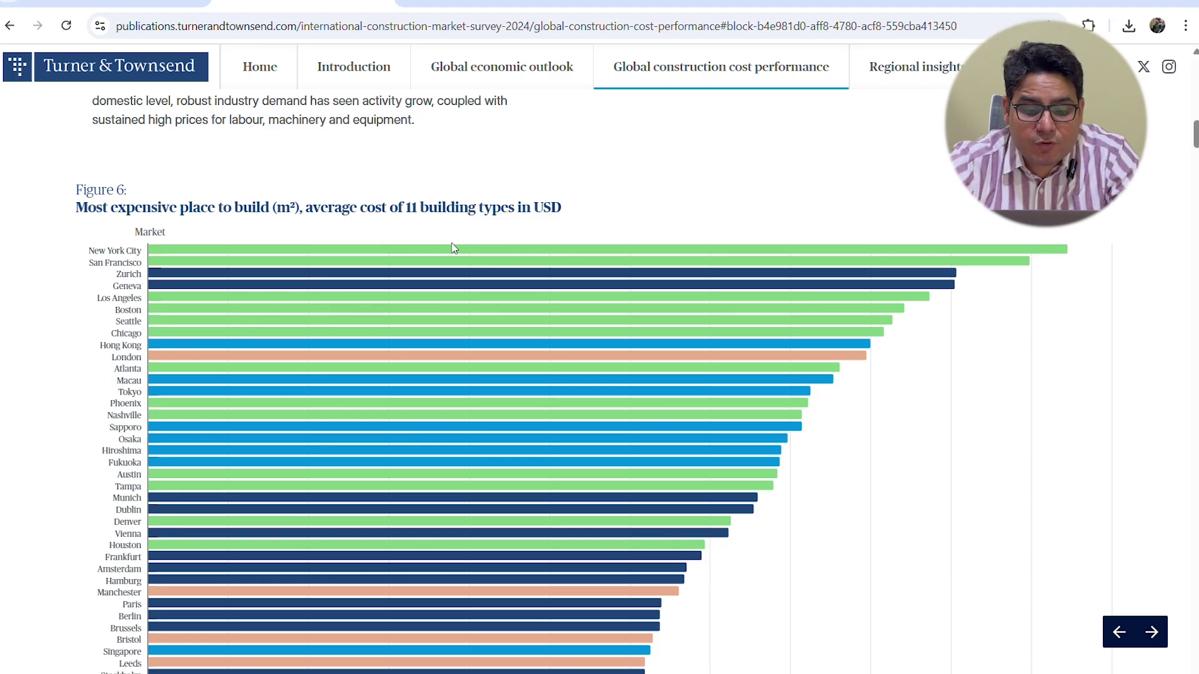
mouse_move(510, 253)
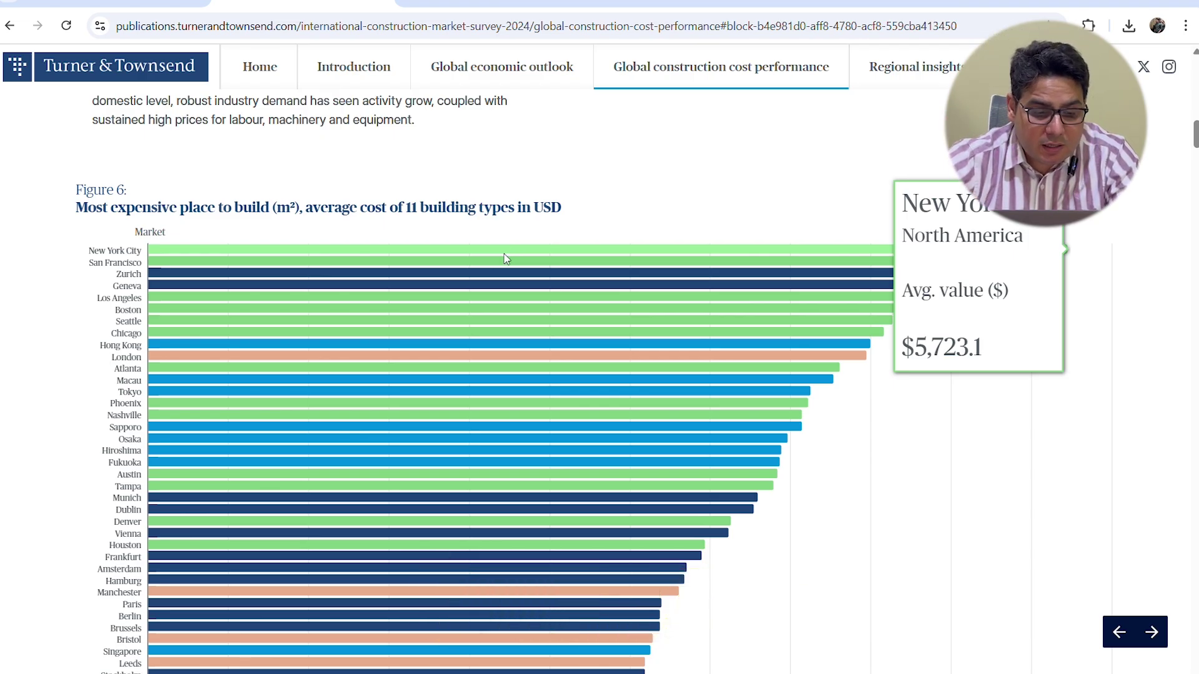
scroll(383, 564, "down", 10)
scroll(382, 565, "down", 3)
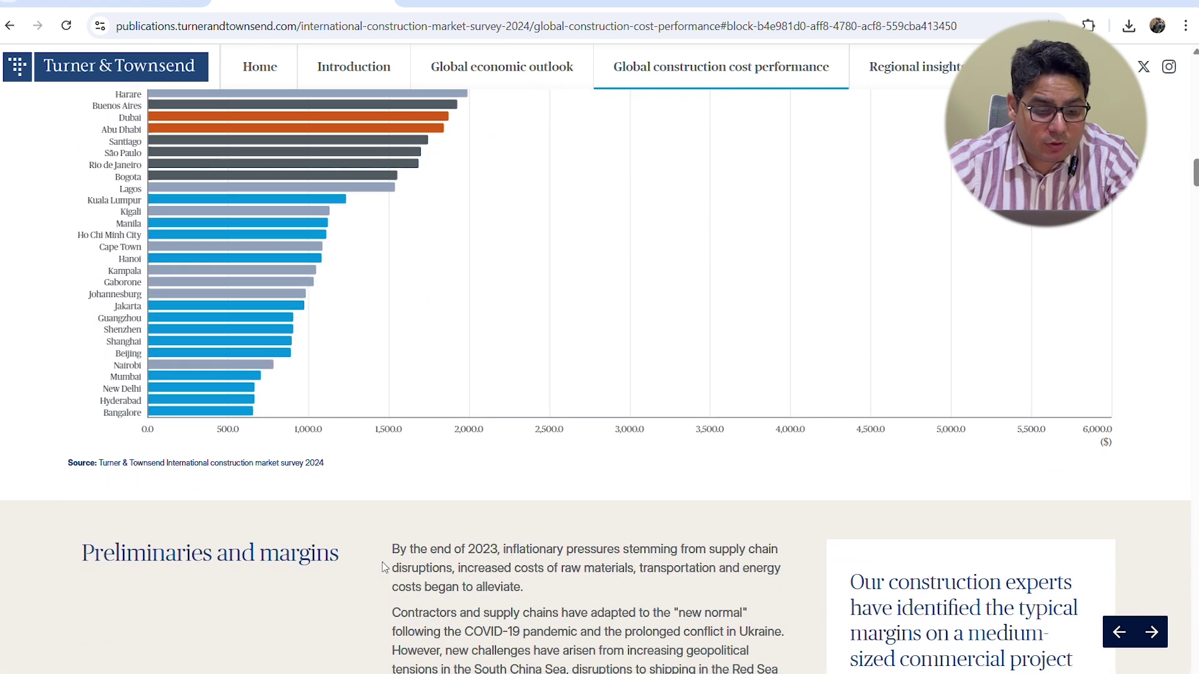
mouse_move(217, 412)
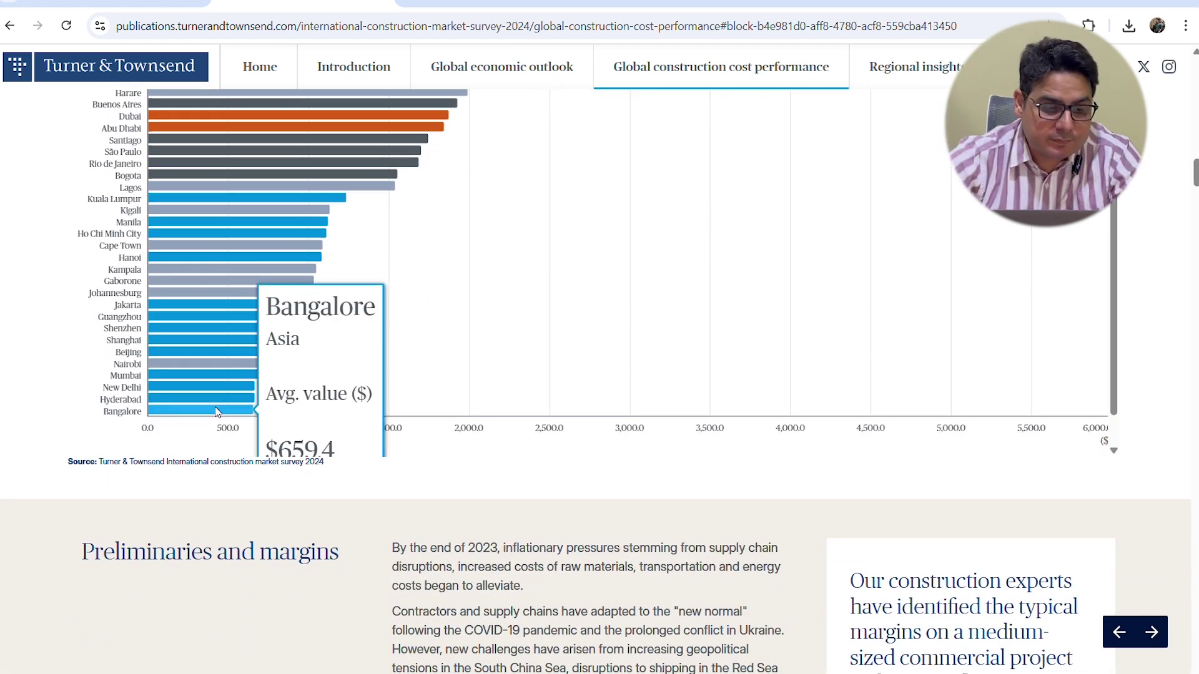
scroll(217, 412, "up", 7)
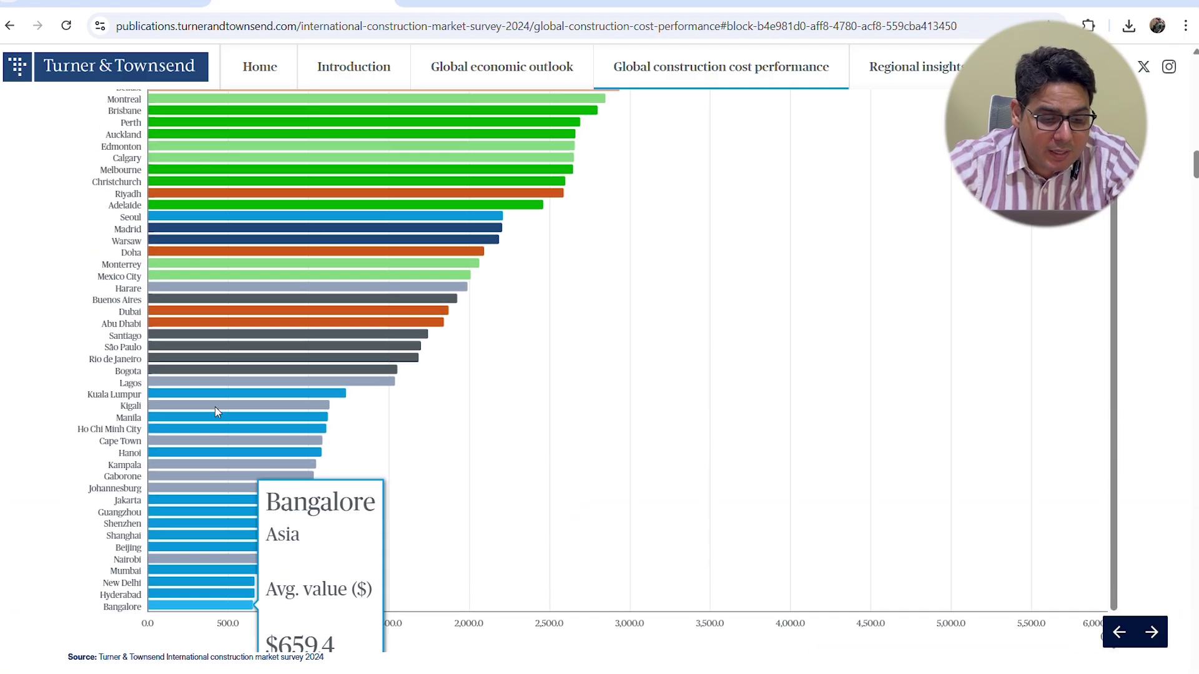
scroll(190, 524, "down", 2)
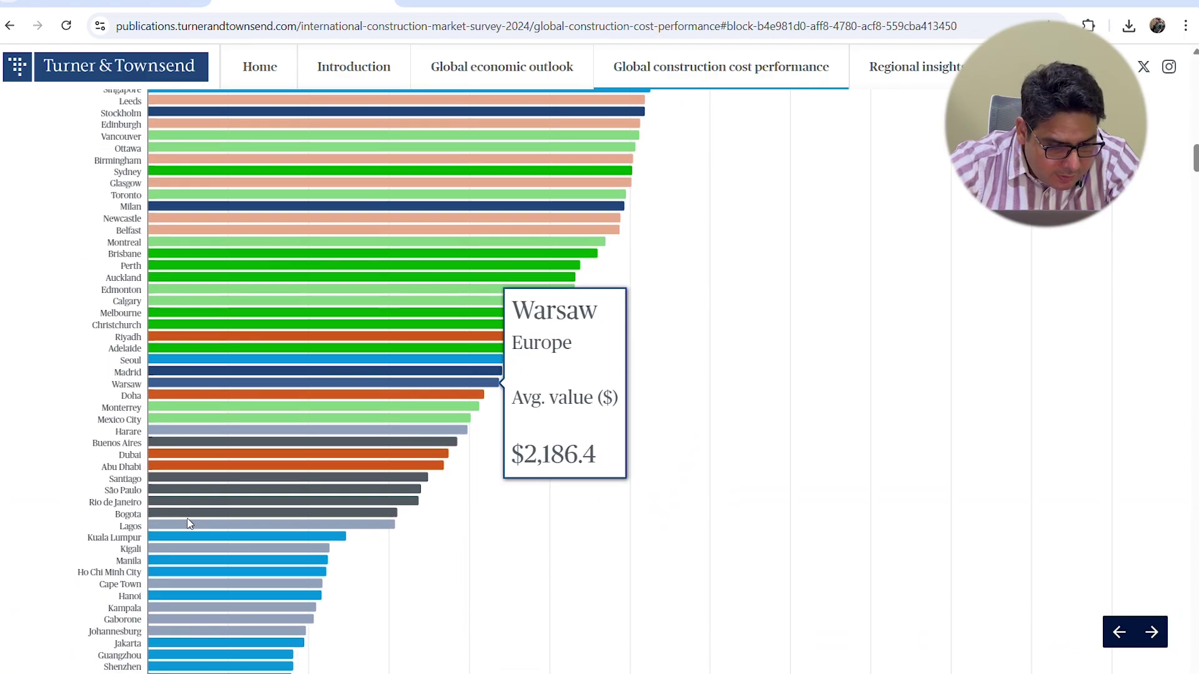
scroll(190, 523, "down", 2)
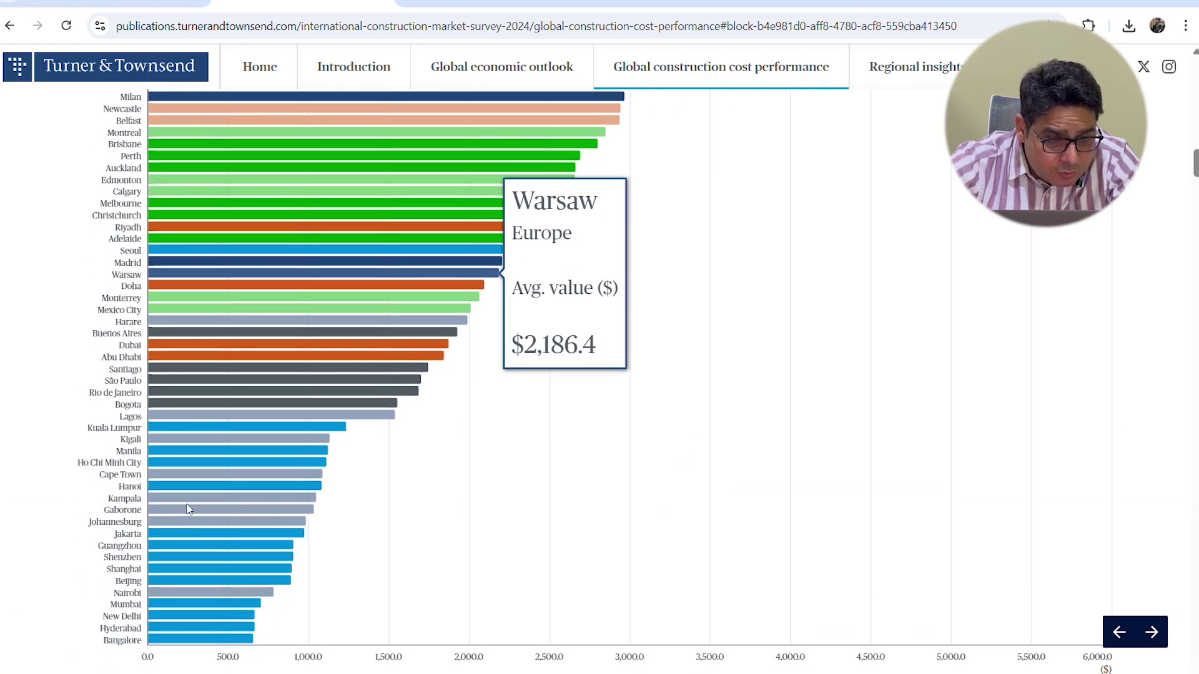
mouse_move(173, 225)
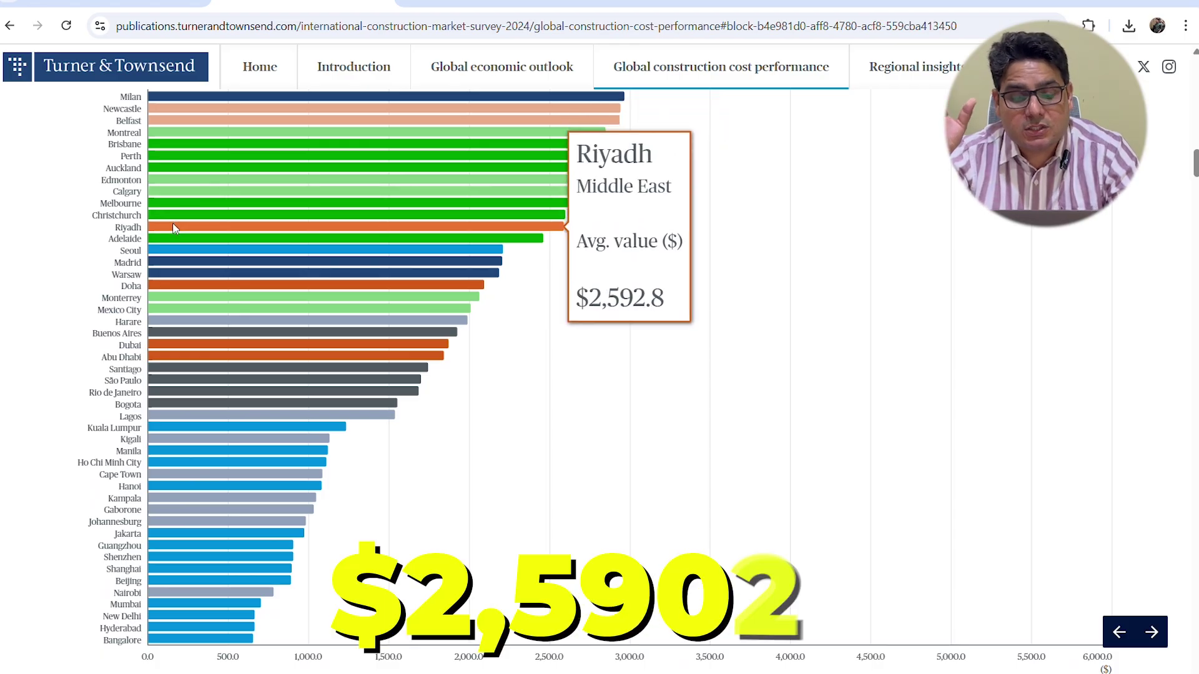
scroll(173, 225, "up", 1)
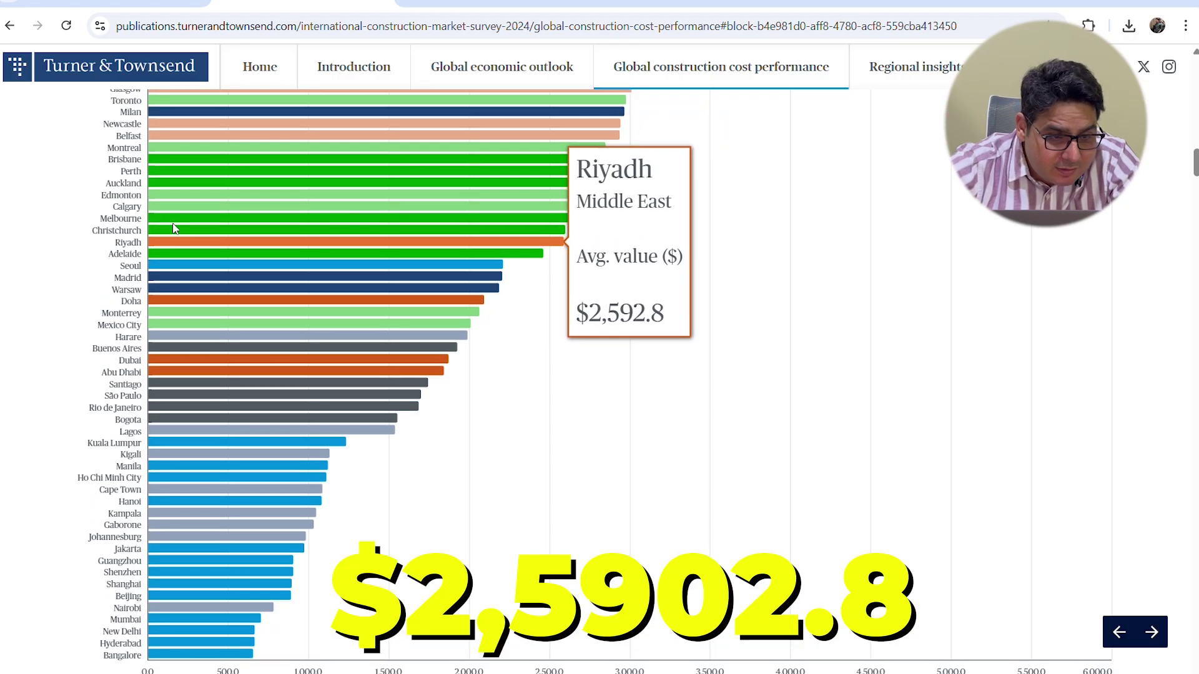
scroll(174, 228, "up", 5)
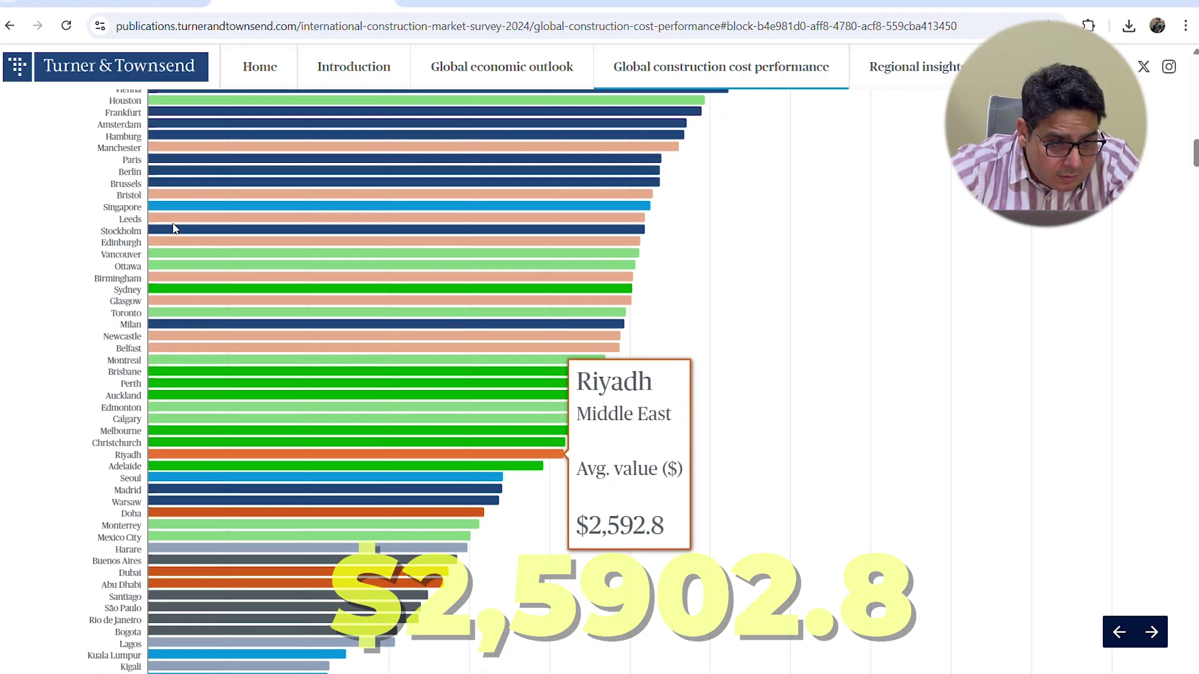
scroll(173, 228, "up", 3)
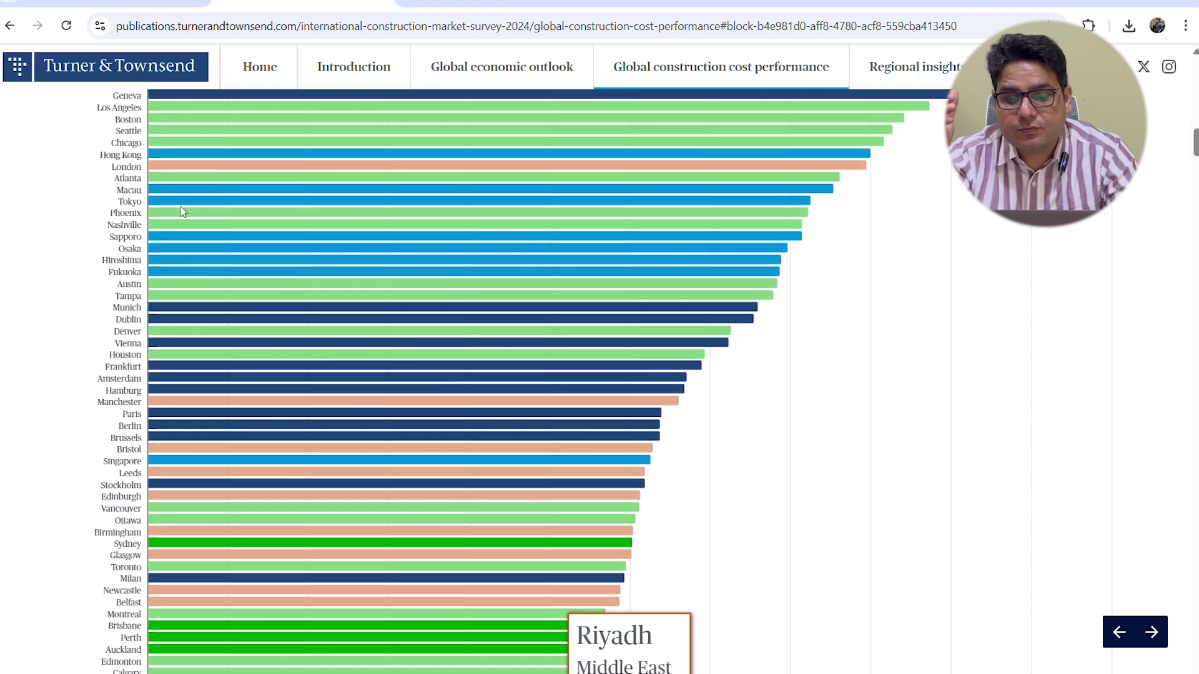
mouse_move(212, 166)
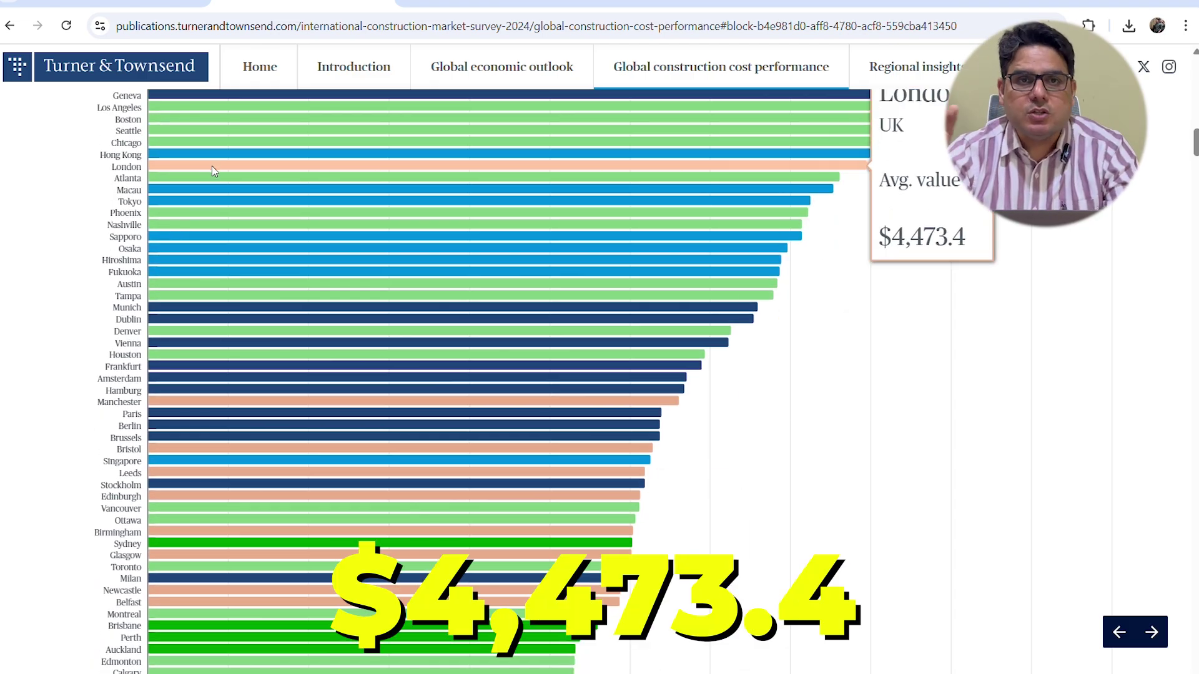